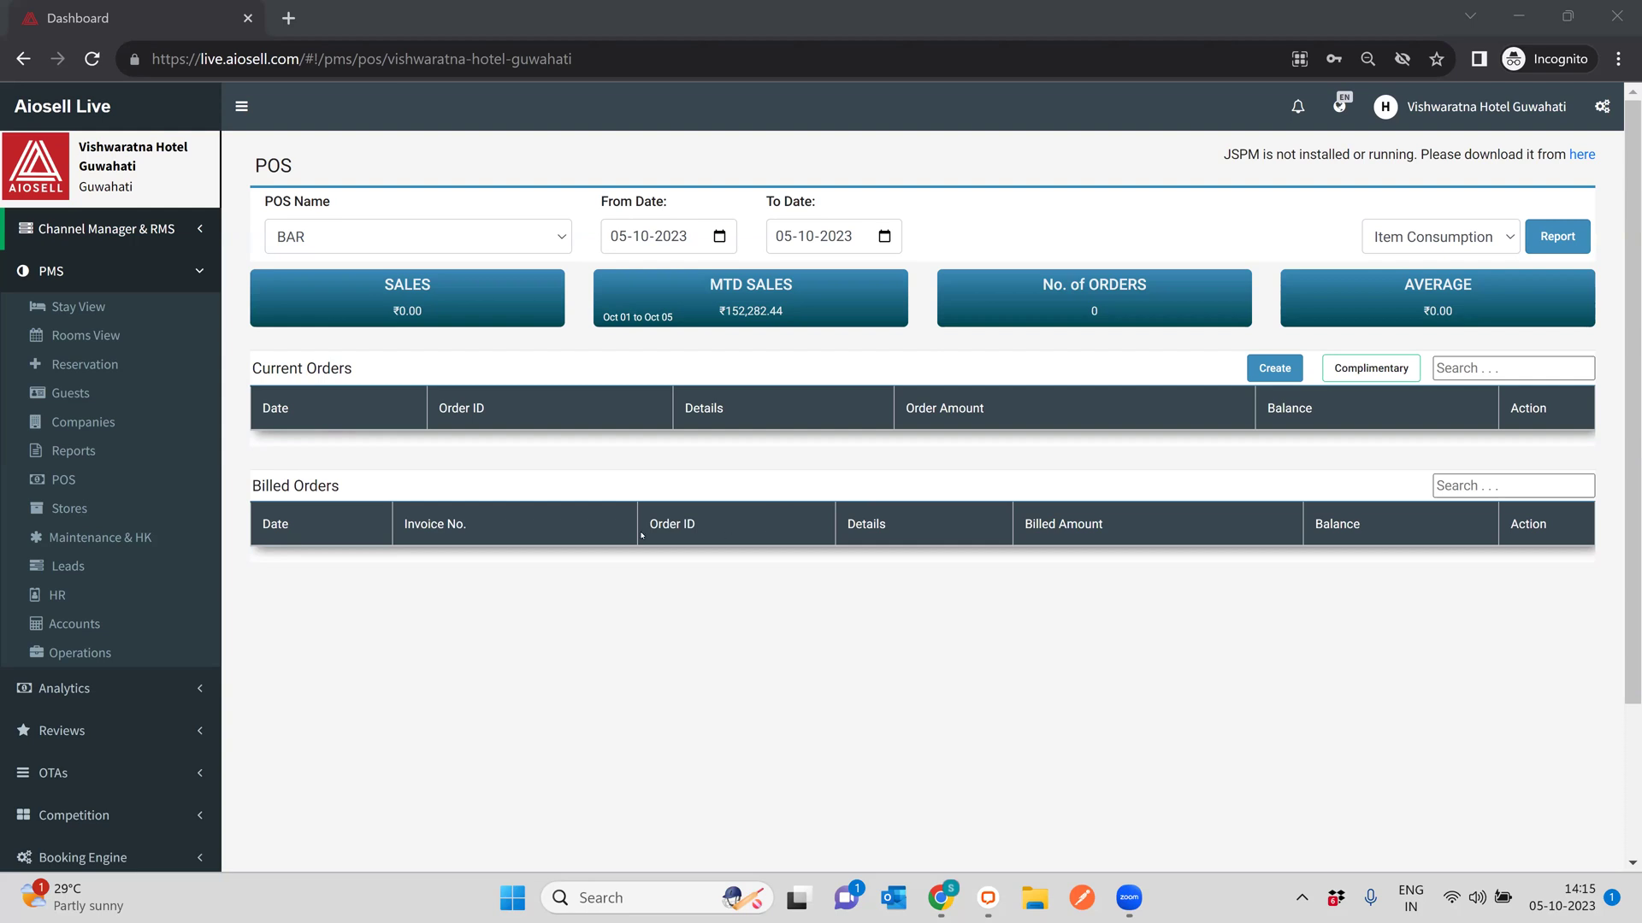
# Focus the browser and glance at the stay view before returning to the POS page
pyautogui.click(53, 273)
pyautogui.click(52, 271)
pyautogui.click(52, 271)
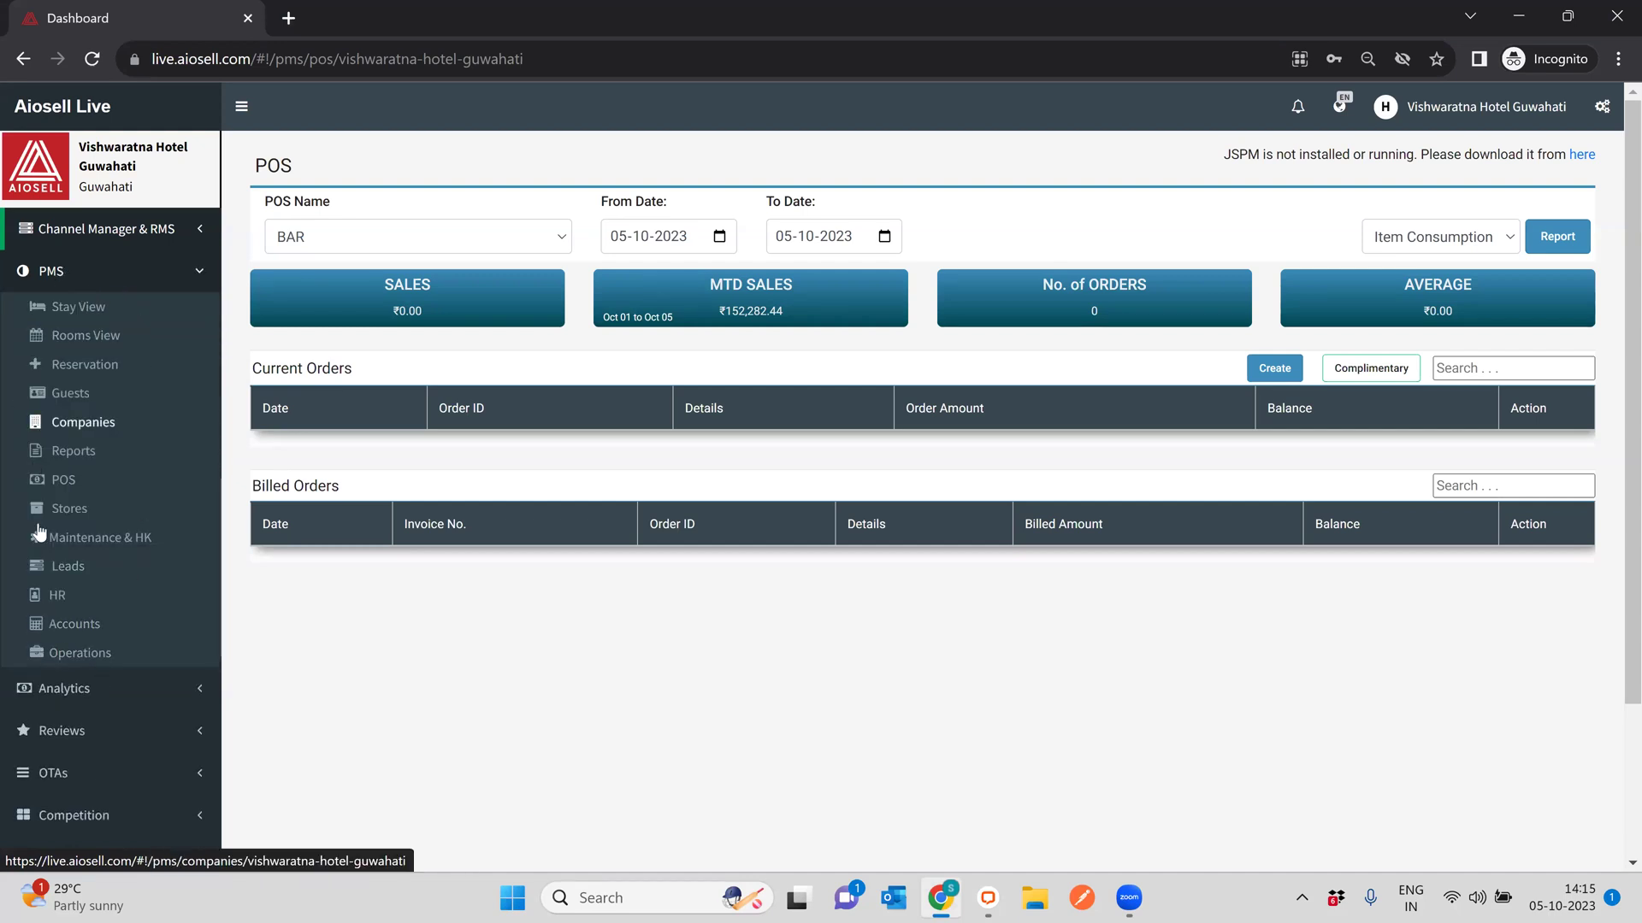
pyautogui.click(77, 308)
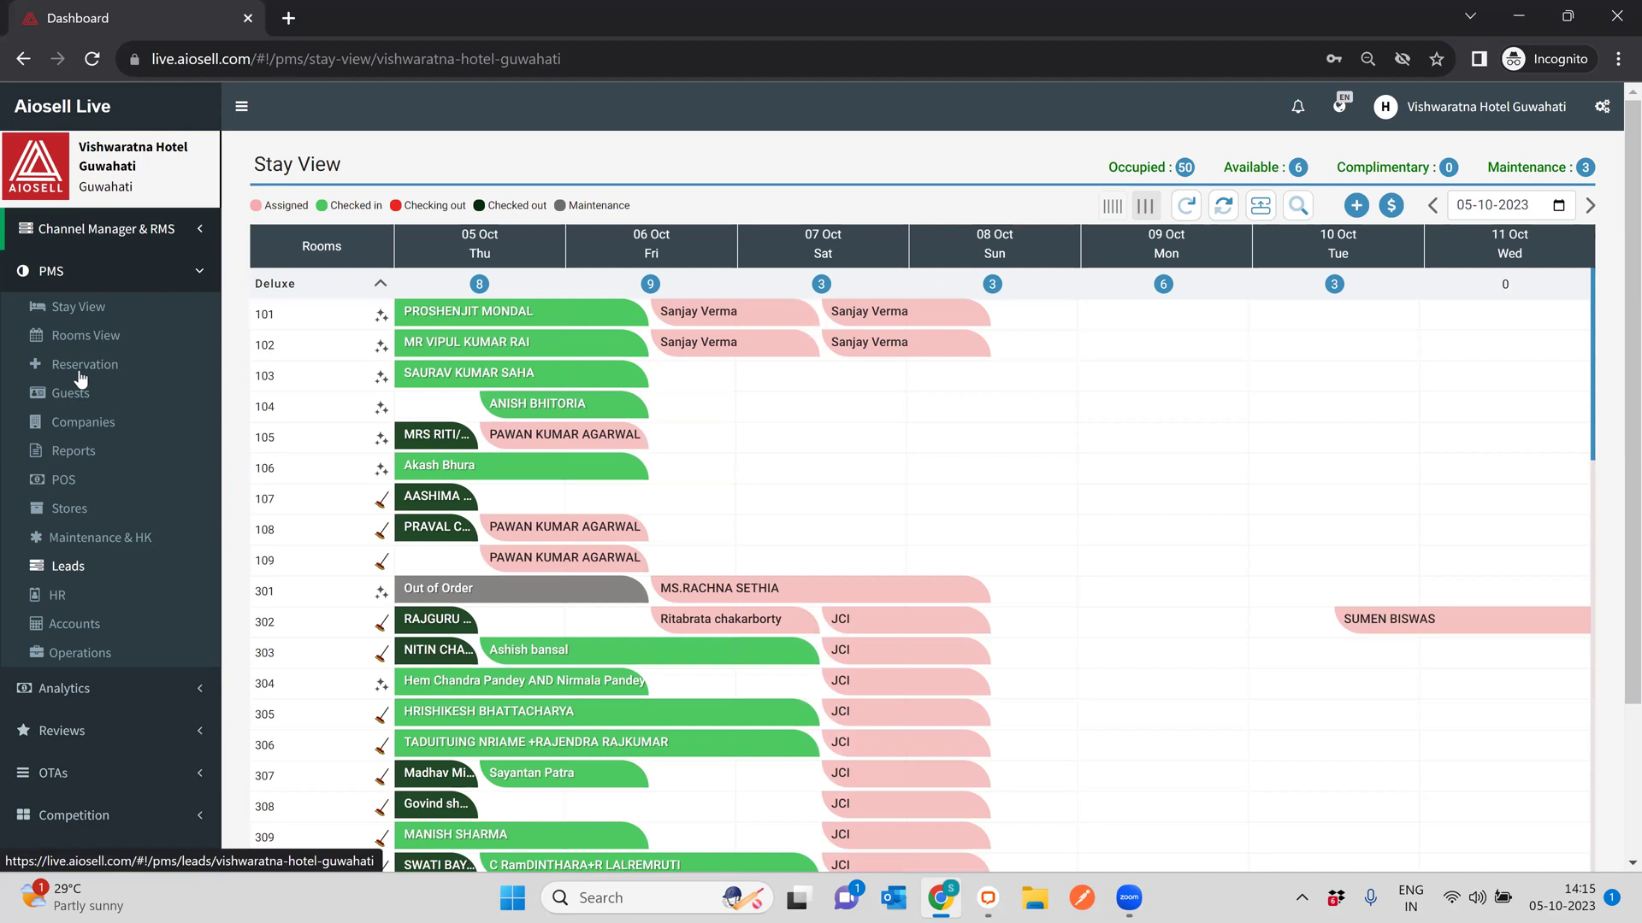
pyautogui.click(63, 482)
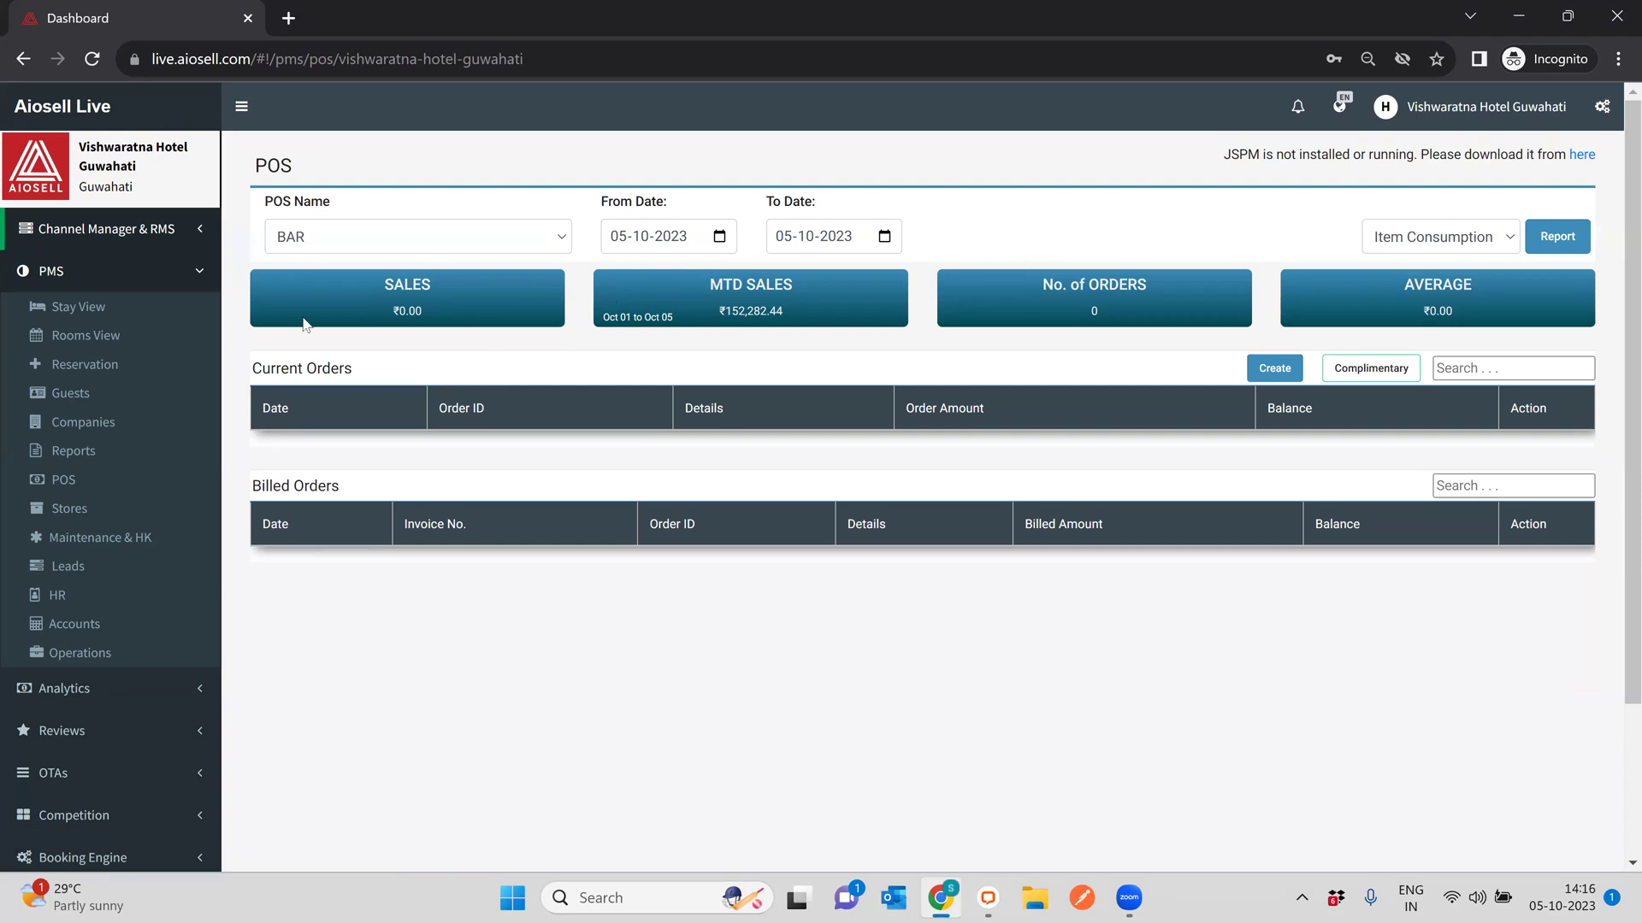
# Keep BAR as the POS outlet and set the From Date to 4 October 2023
pyautogui.click(349, 232)
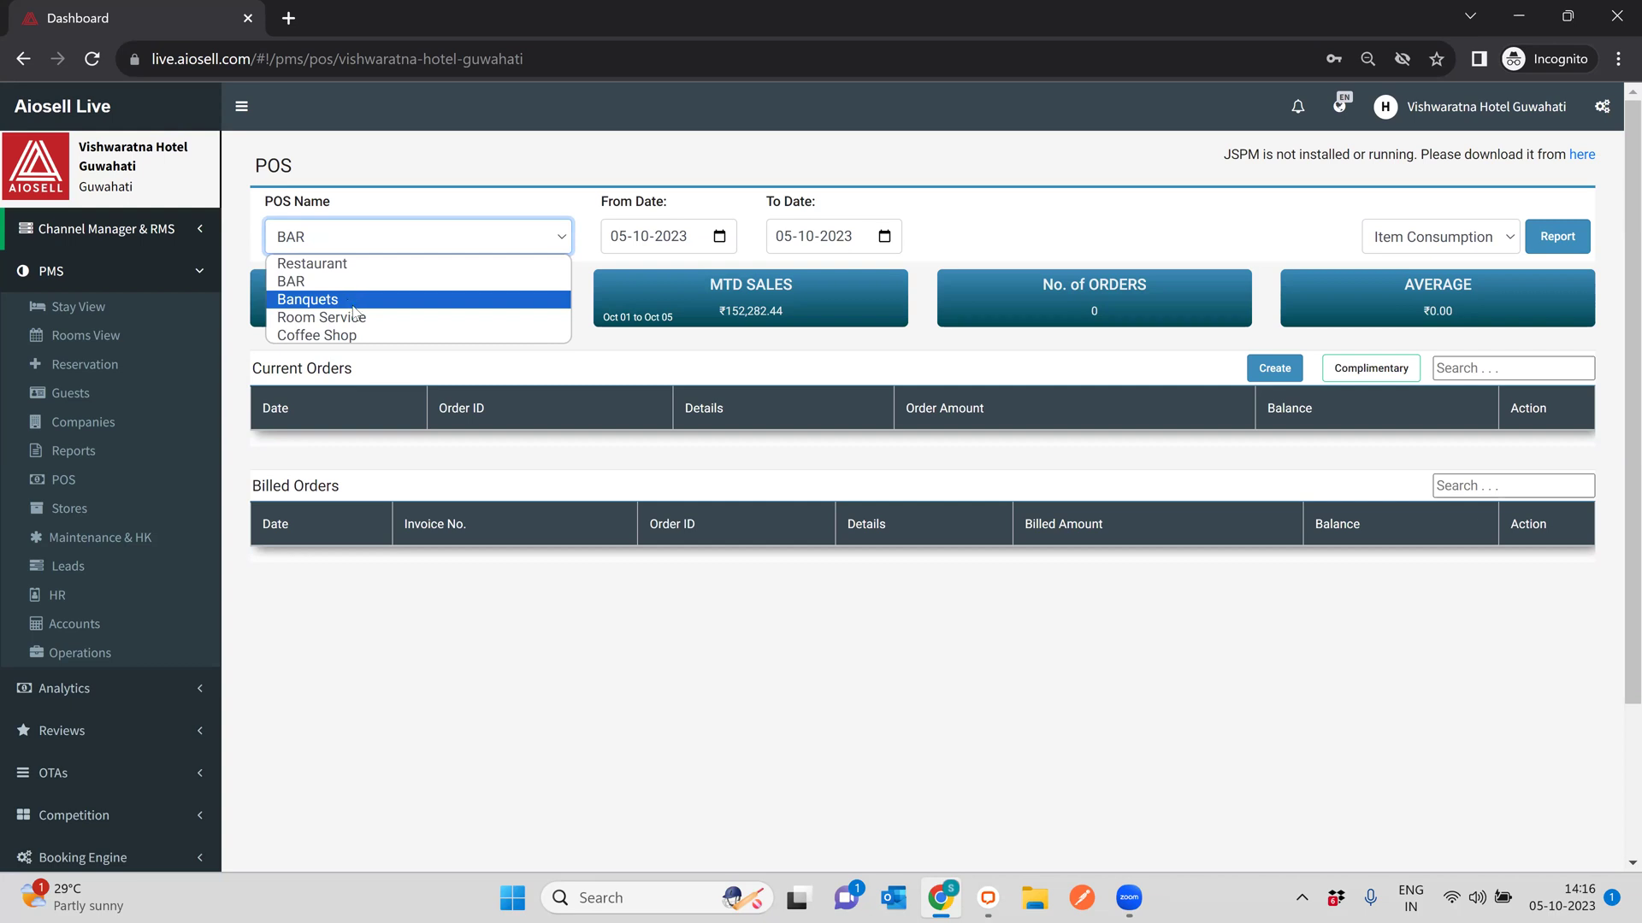
pyautogui.click(402, 283)
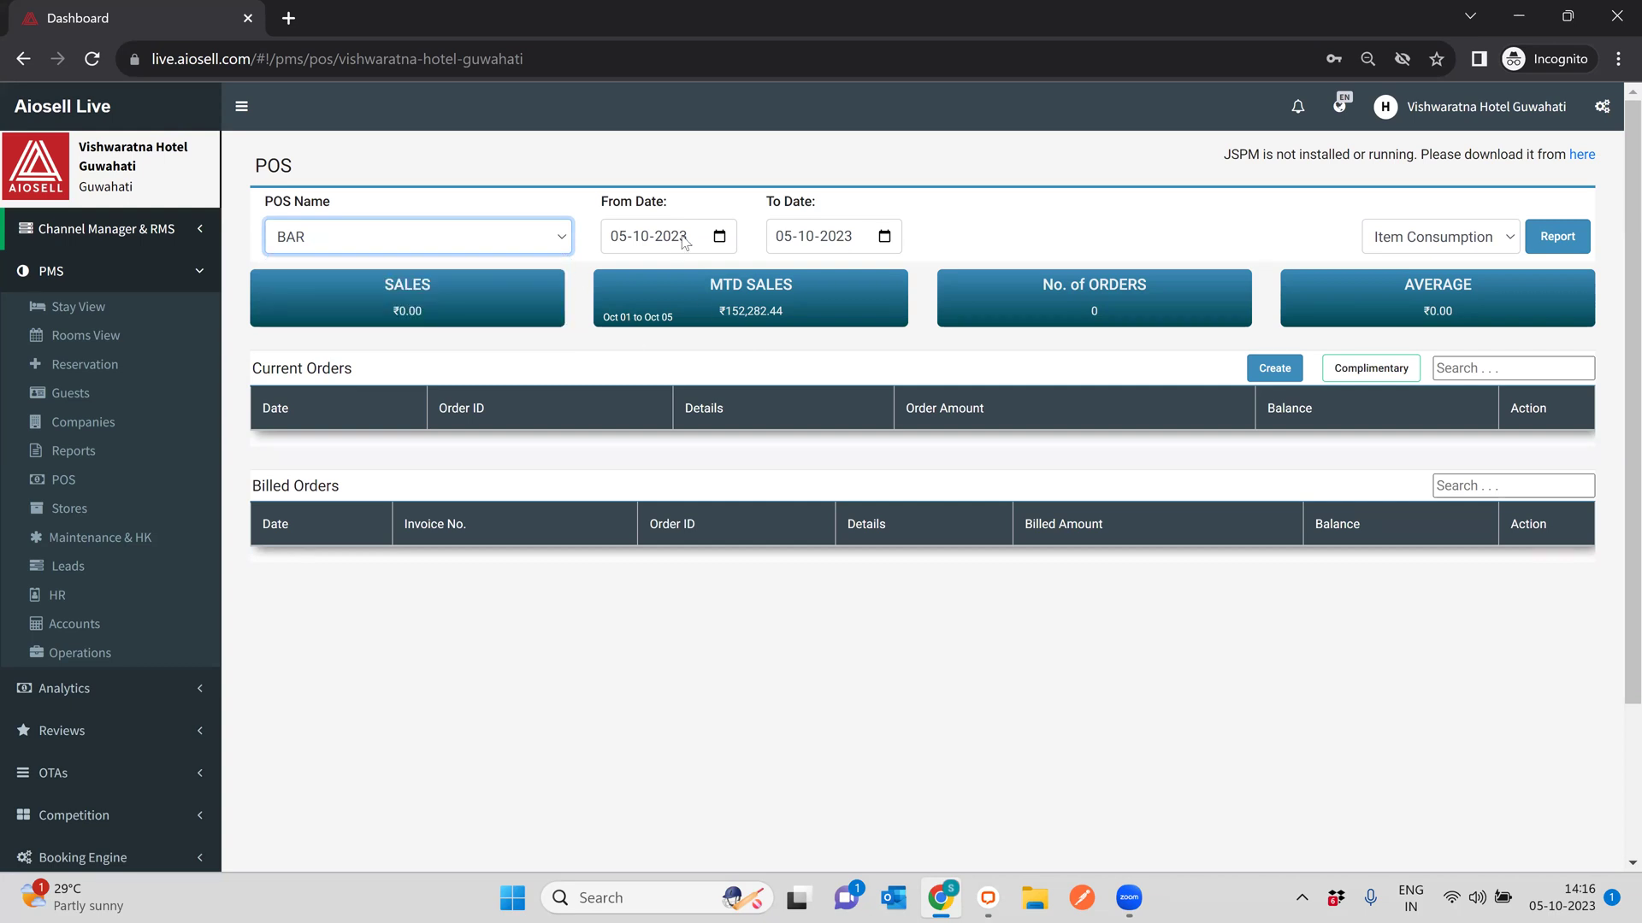
pyautogui.click(721, 241)
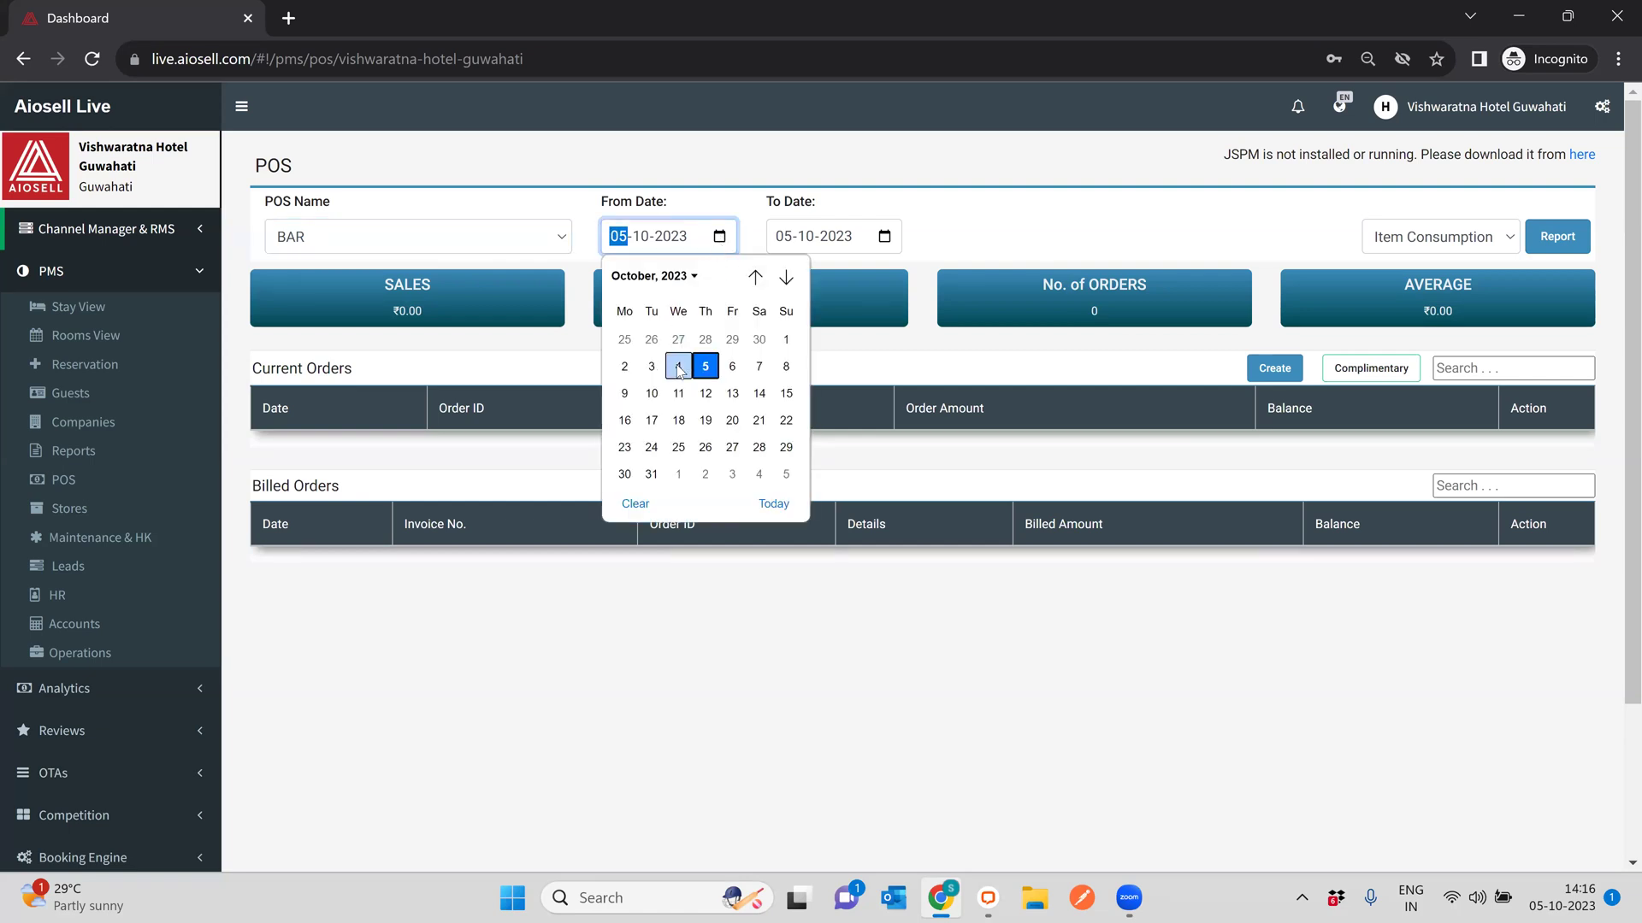
pyautogui.click(684, 369)
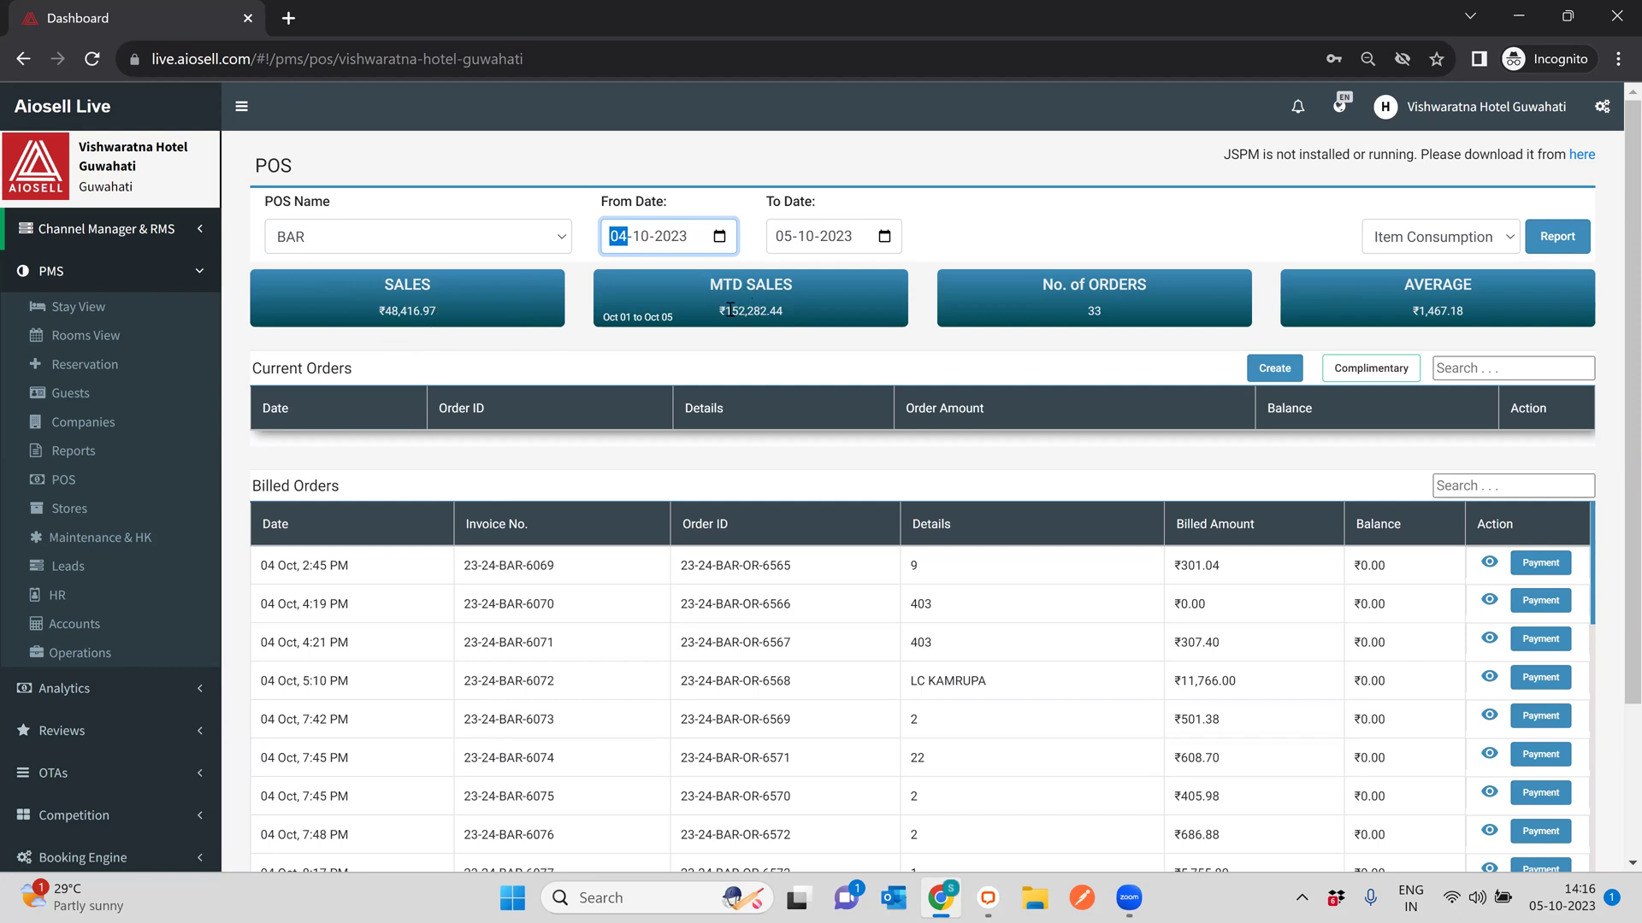
pyautogui.moveTo(781, 285); pyautogui.dragTo(783, 297)
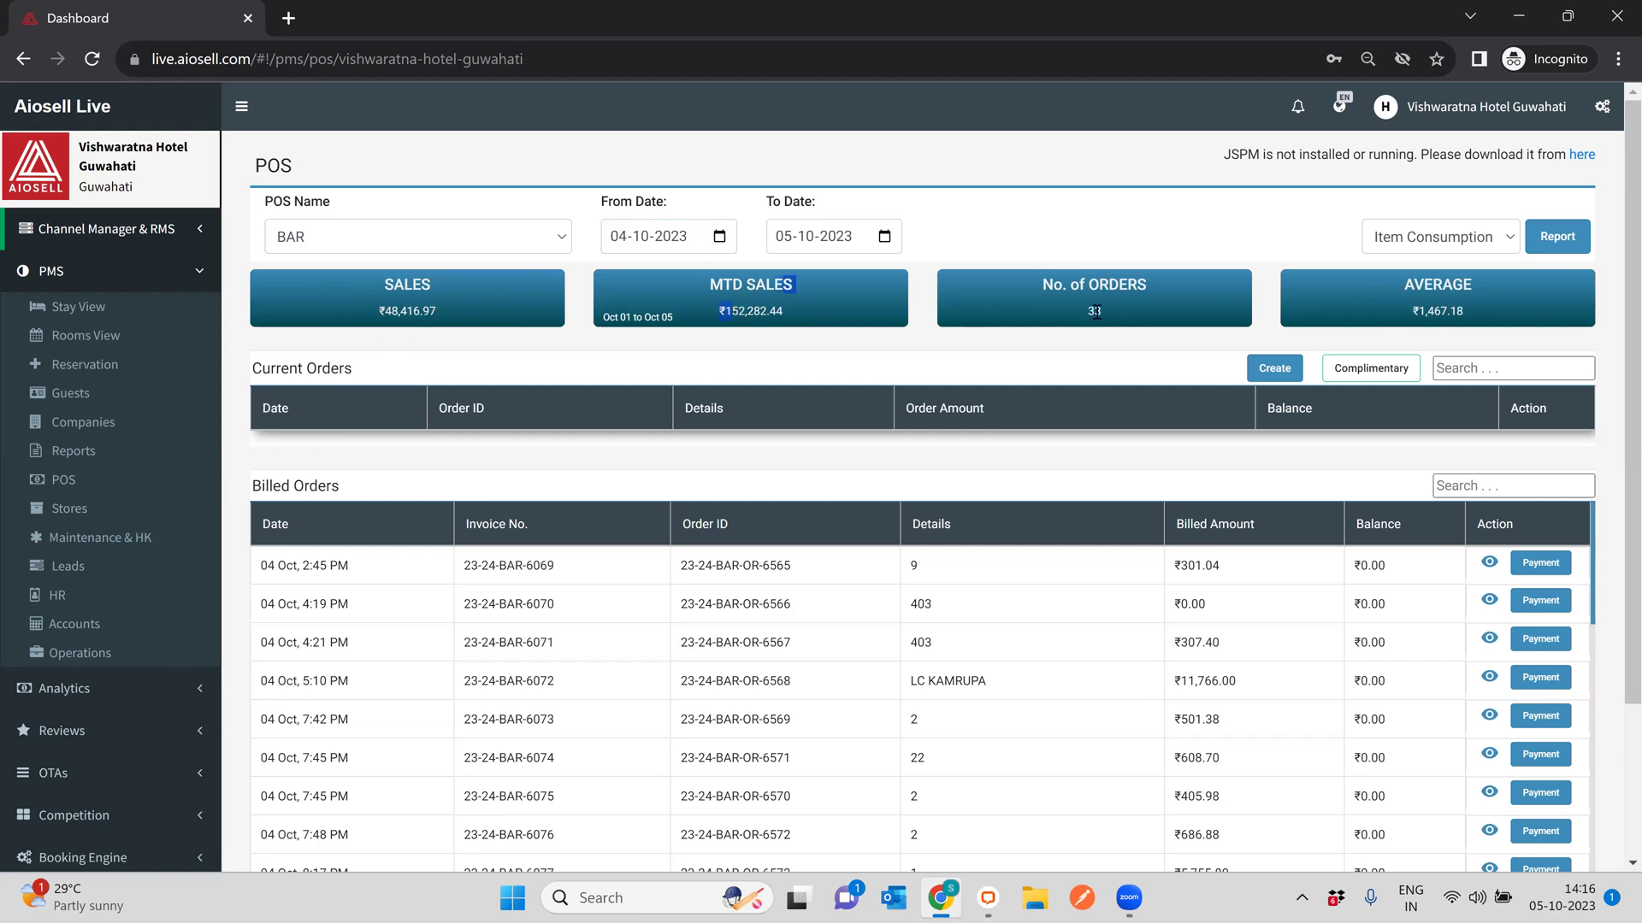
pyautogui.doubleClick(1419, 287)
pyautogui.keyDown('shift'); pyautogui.click(1469, 312); pyautogui.keyUp('shift')
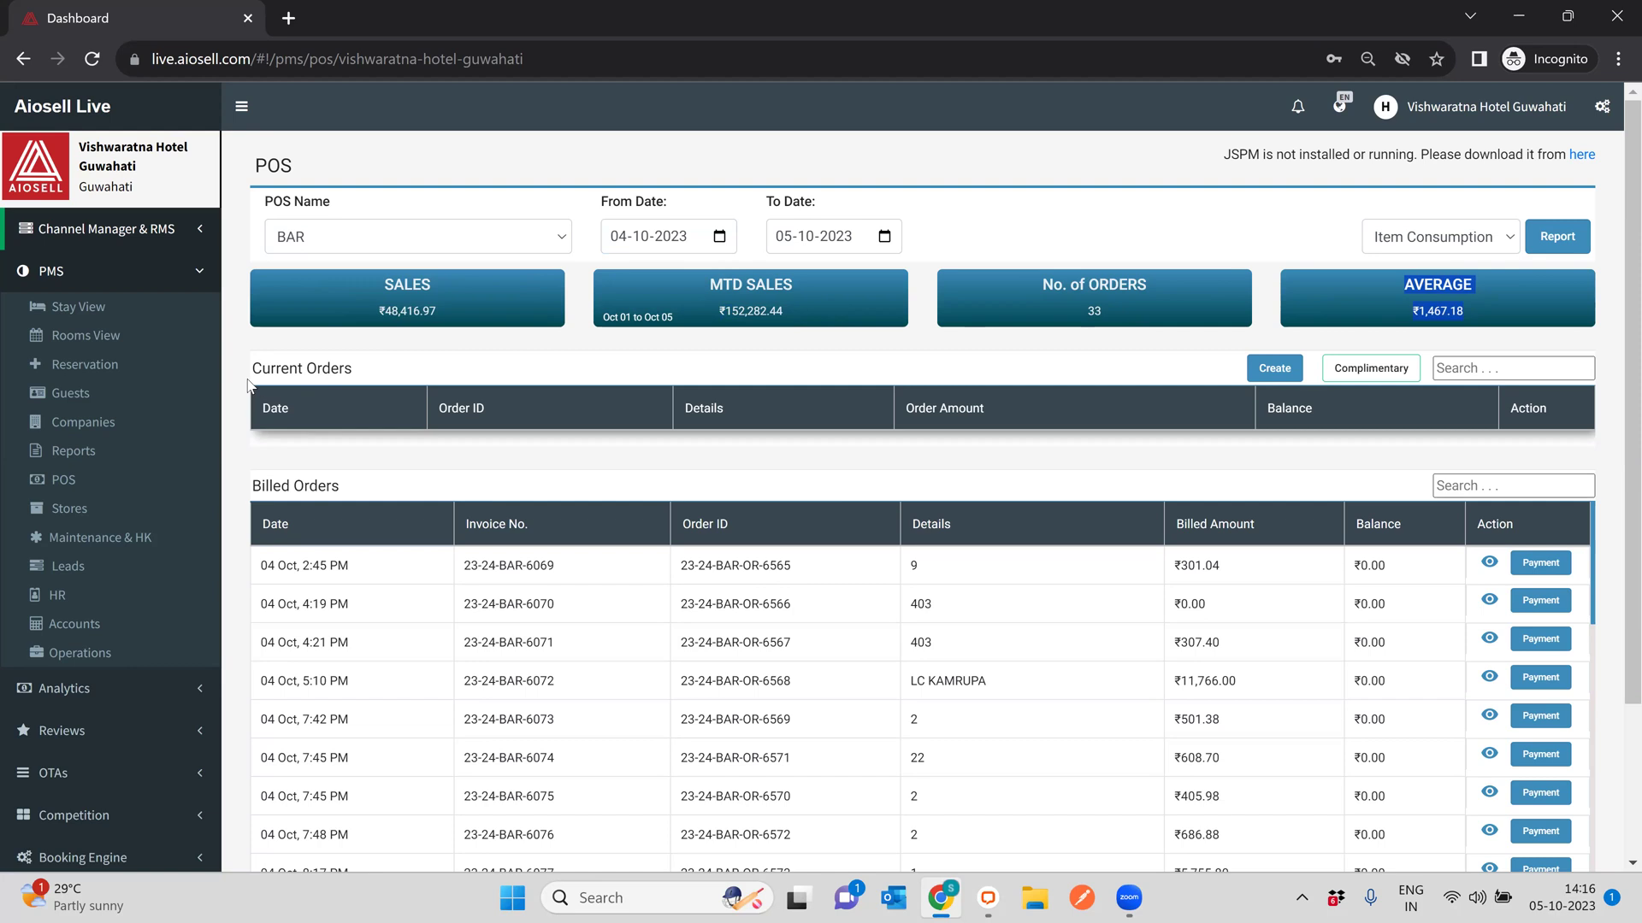
pyautogui.moveTo(251, 373); pyautogui.dragTo(348, 370)
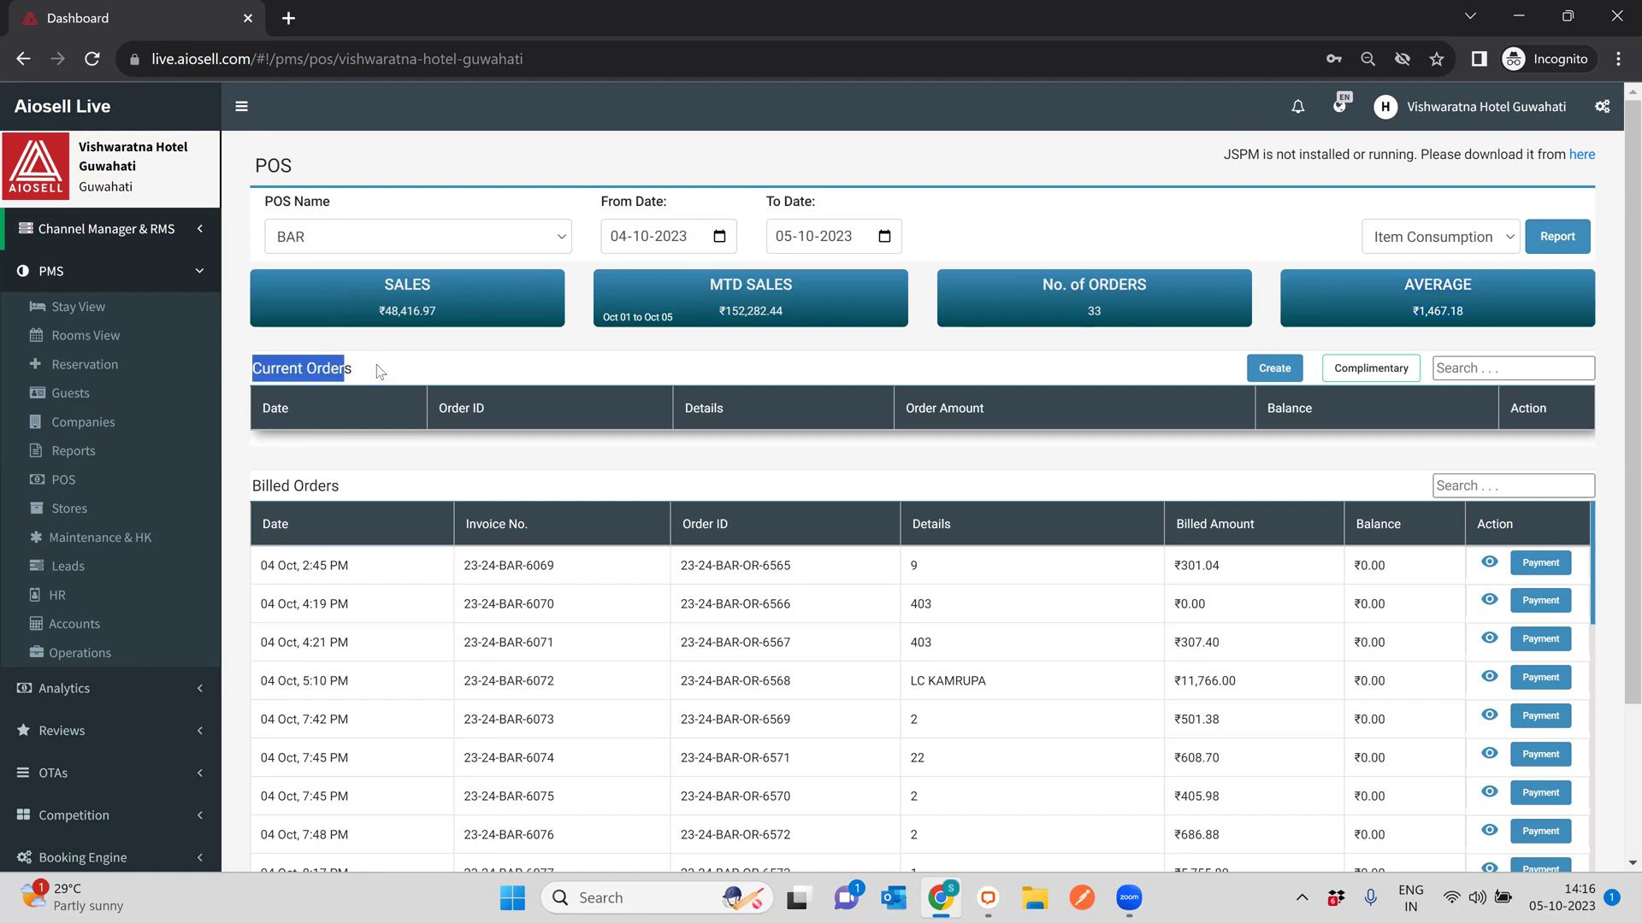
pyautogui.click(377, 372)
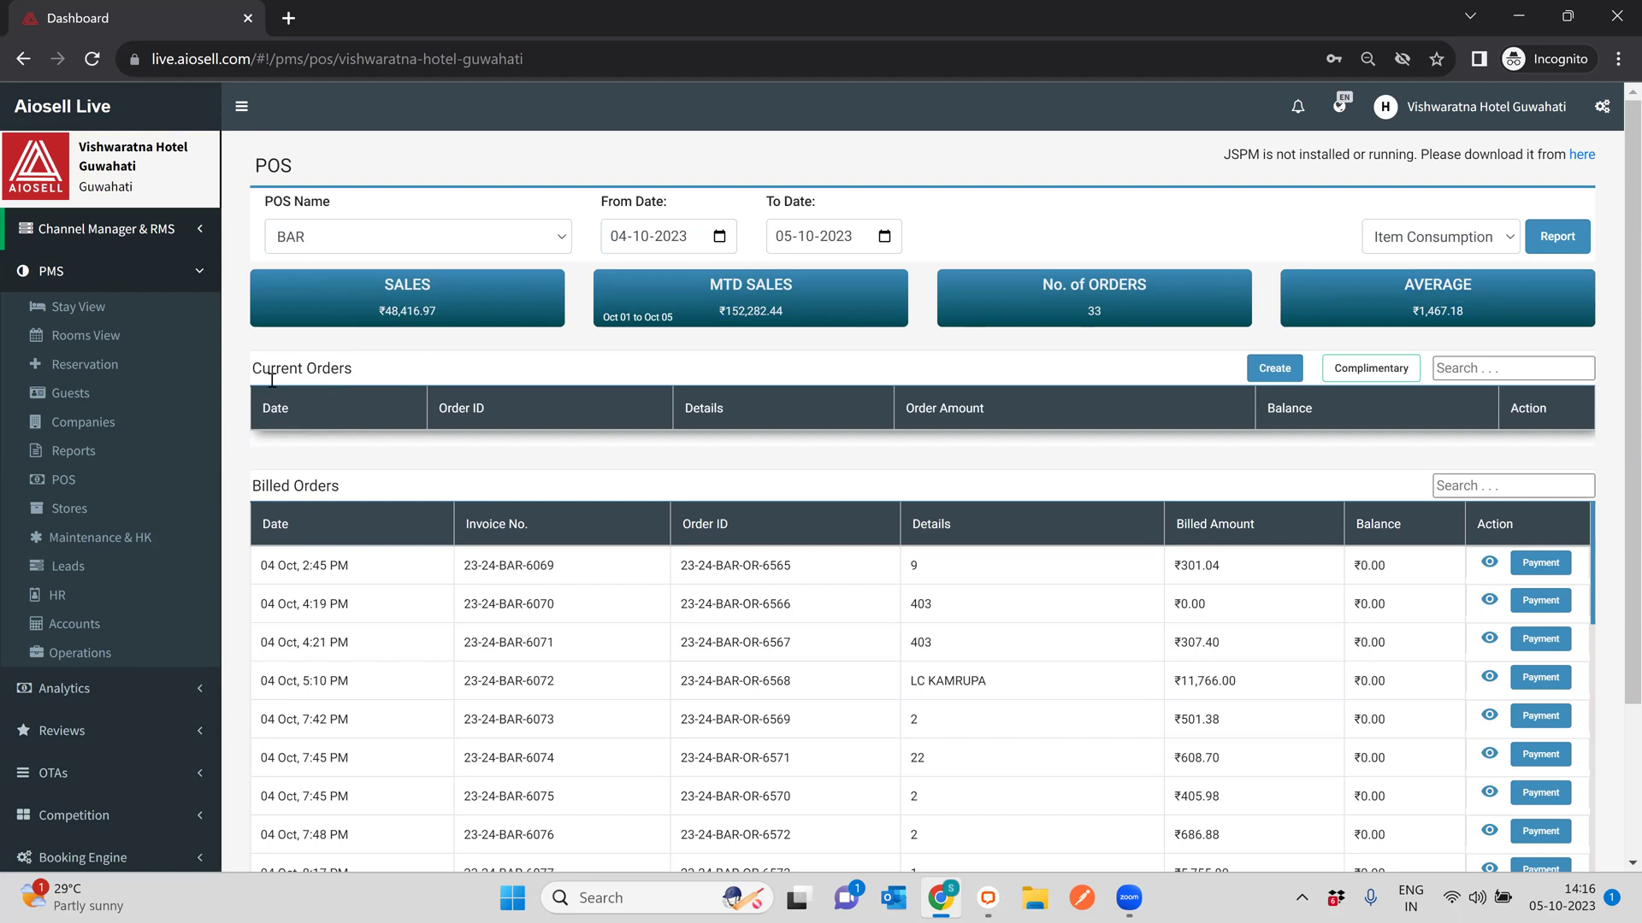
pyautogui.moveTo(267, 486); pyautogui.dragTo(330, 484)
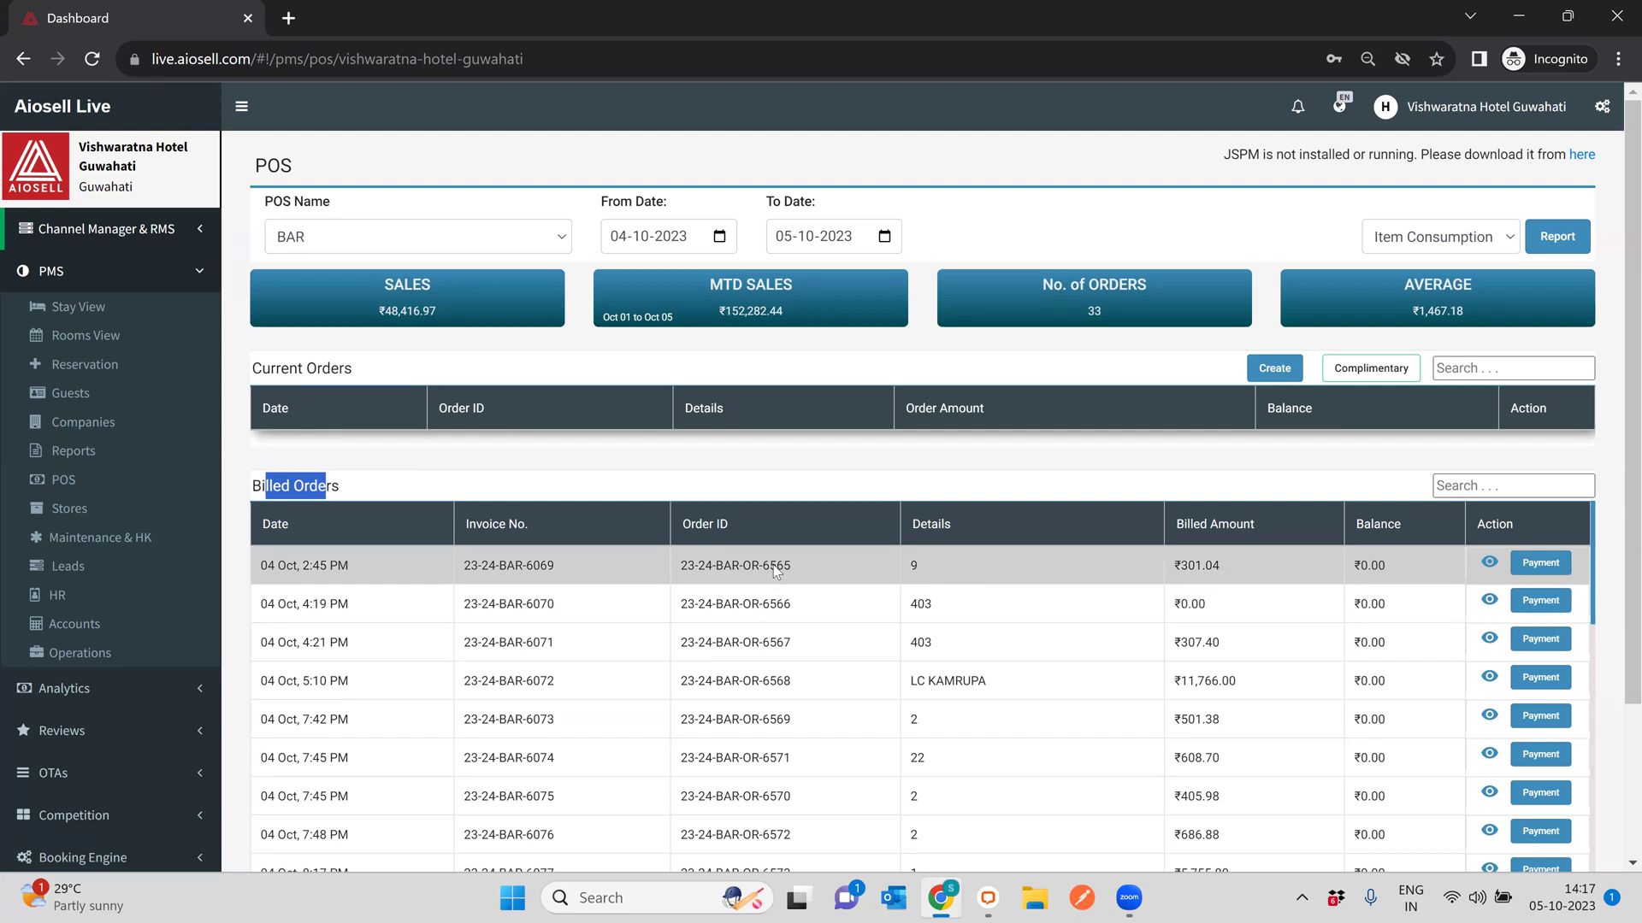
pyautogui.click(263, 368)
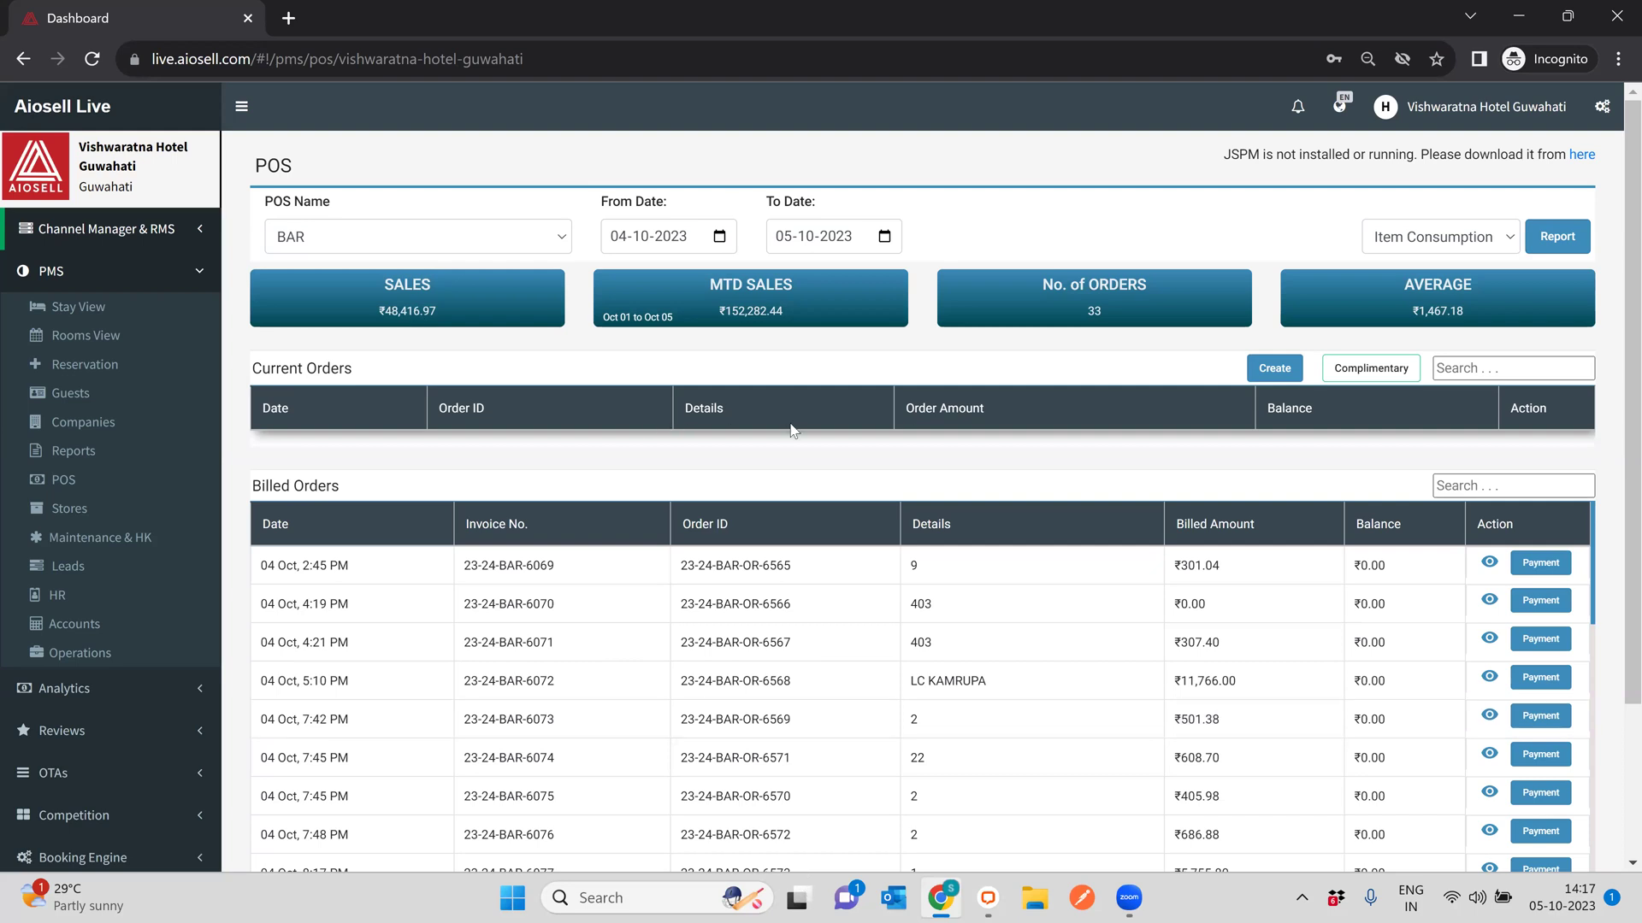
pyautogui.scroll(-3, 1146, 477)
pyautogui.scroll(3, 1140, 474)
pyautogui.moveTo(271, 370); pyautogui.dragTo(605, 369)
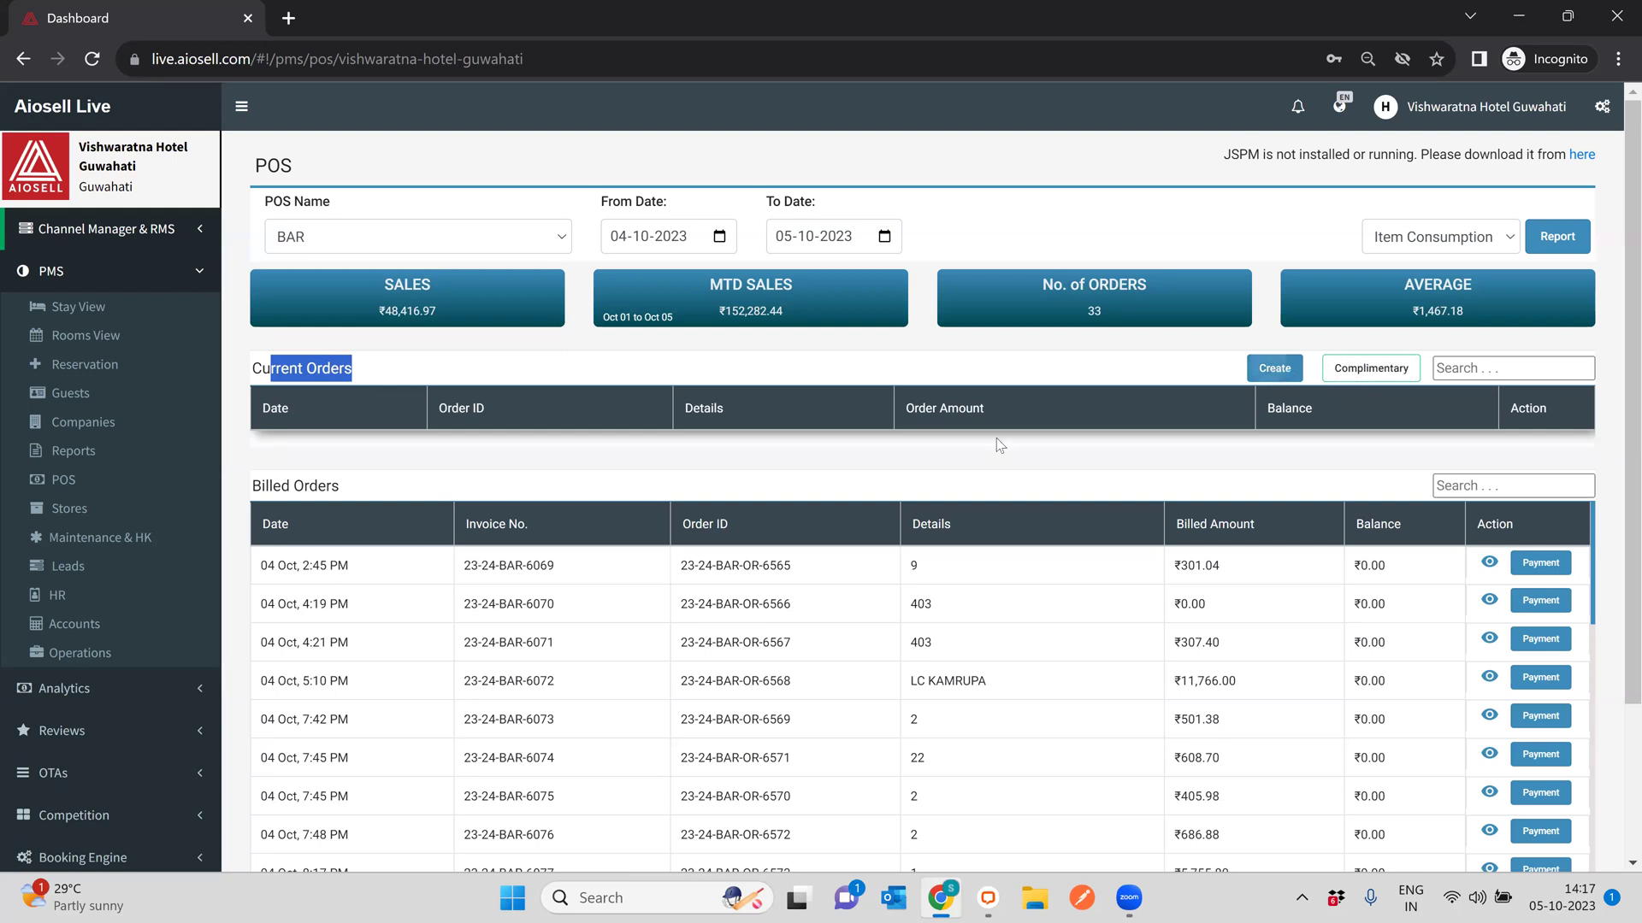
# Start a new bar order for 'Table 10'
pyautogui.click(1275, 369)
pyautogui.click(522, 412)
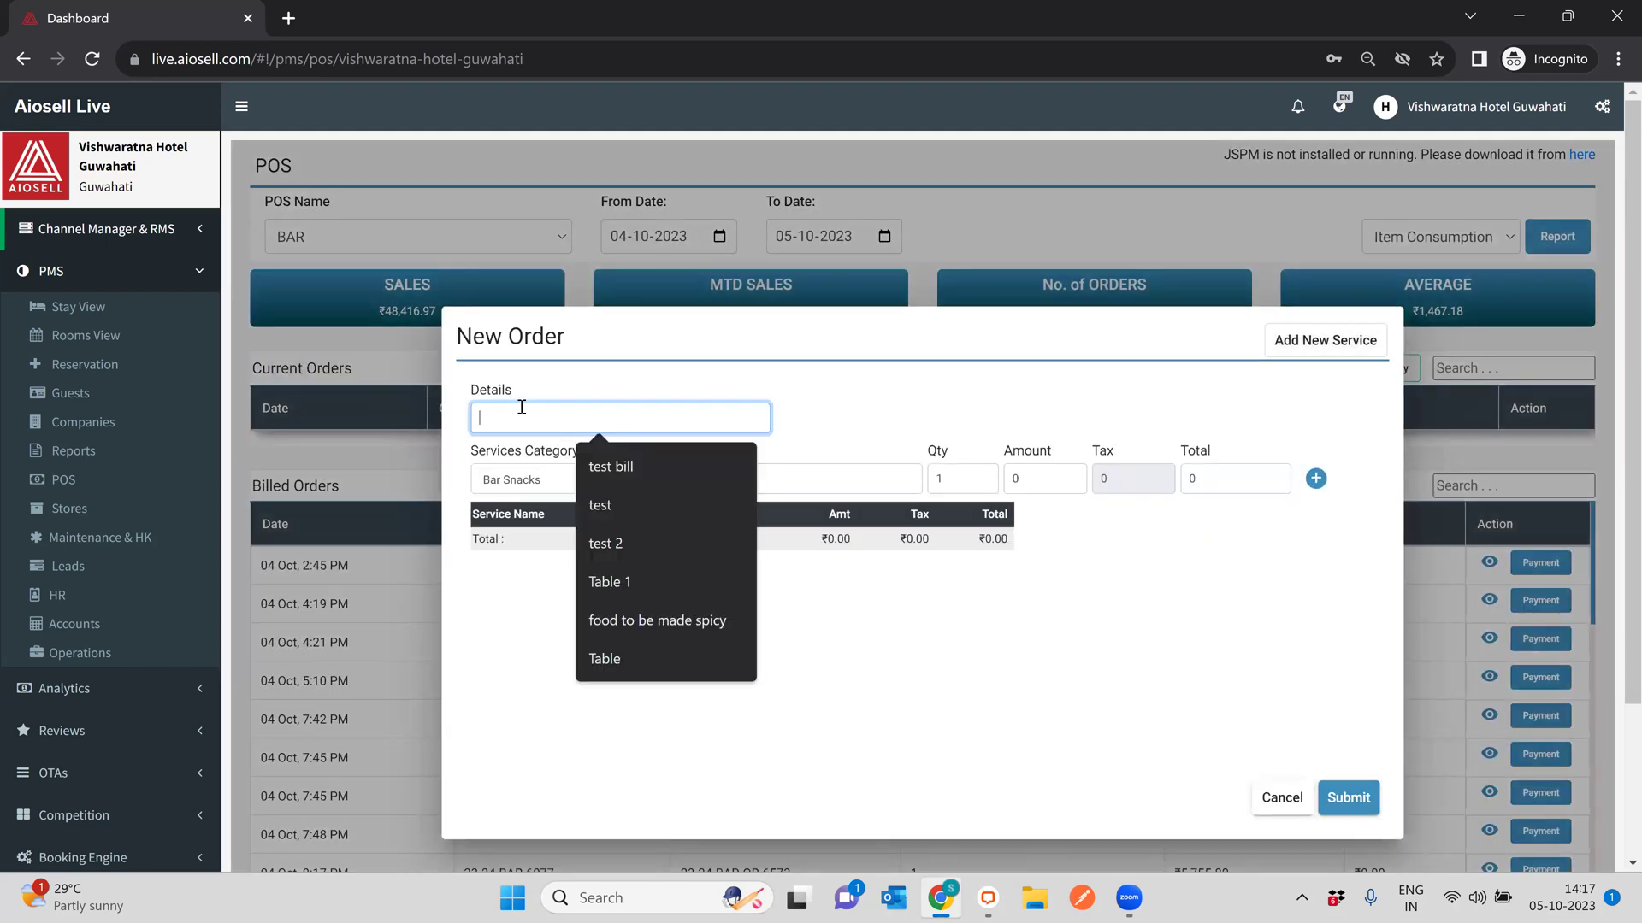
pyautogui.write('Table 10')
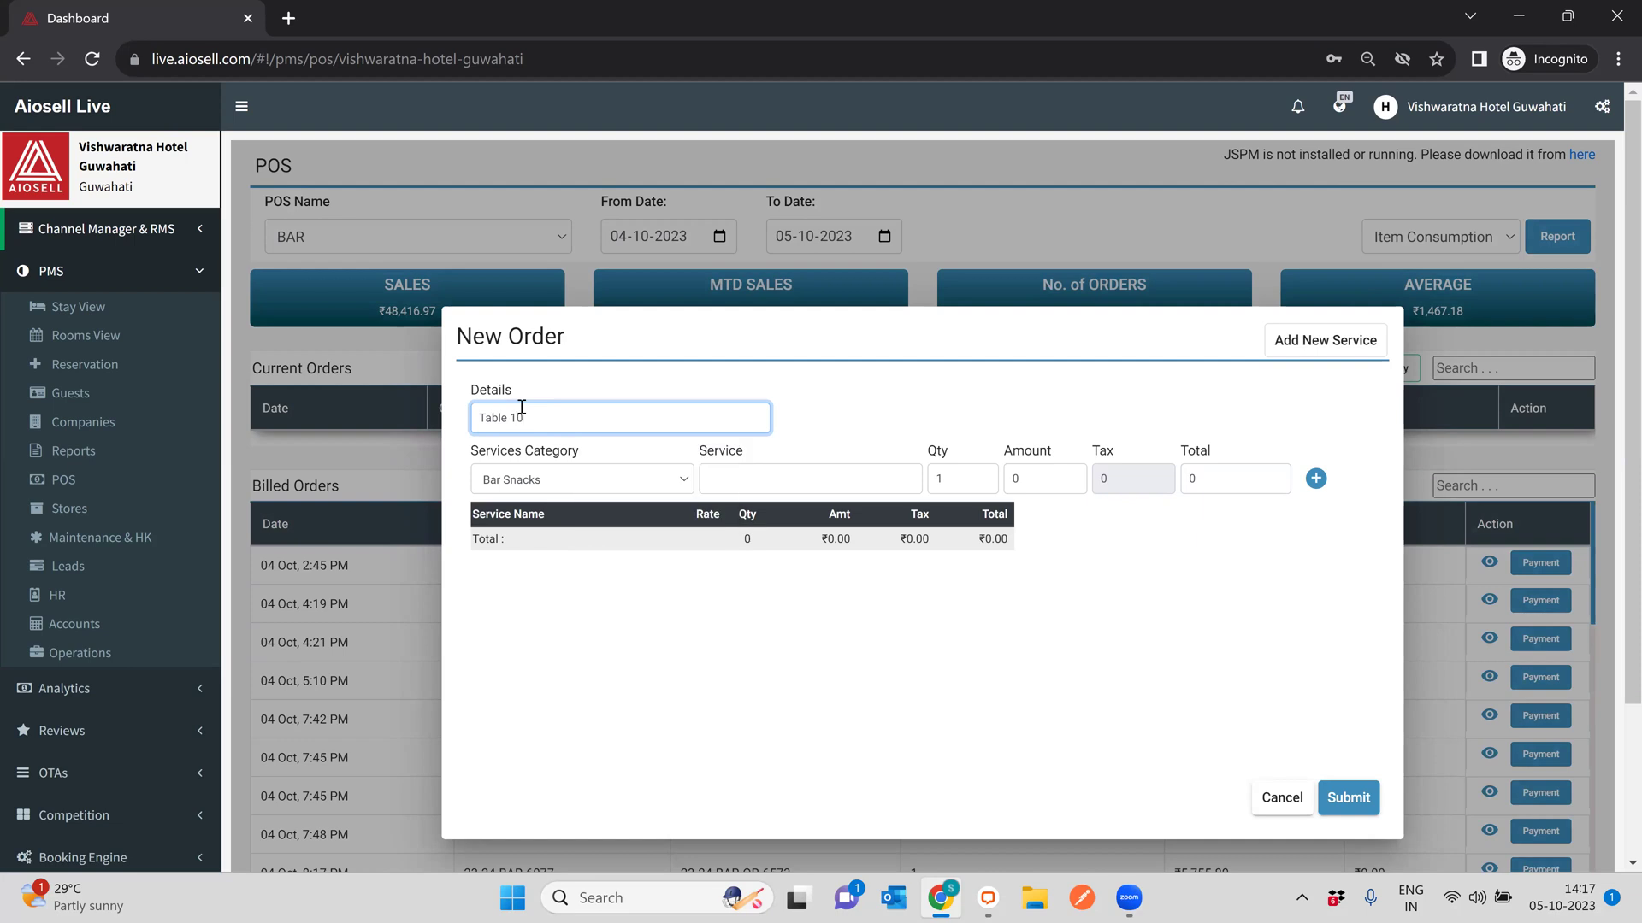
pyautogui.click(857, 398)
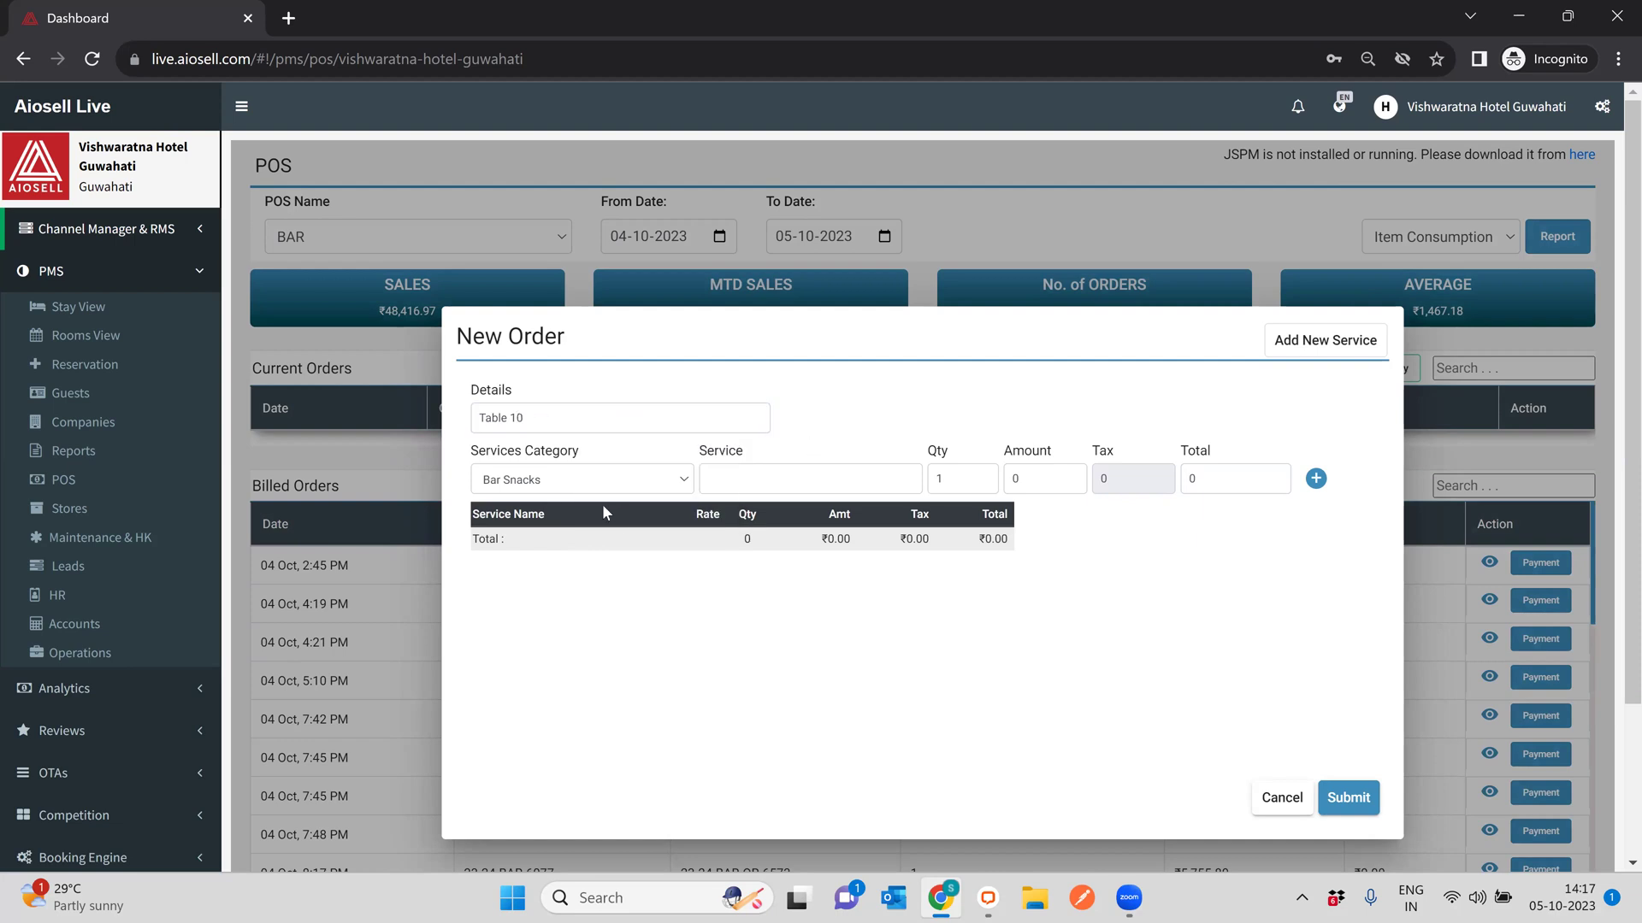
# Add two Smirnoff from the Drinks Menu to the order
pyautogui.click(607, 479)
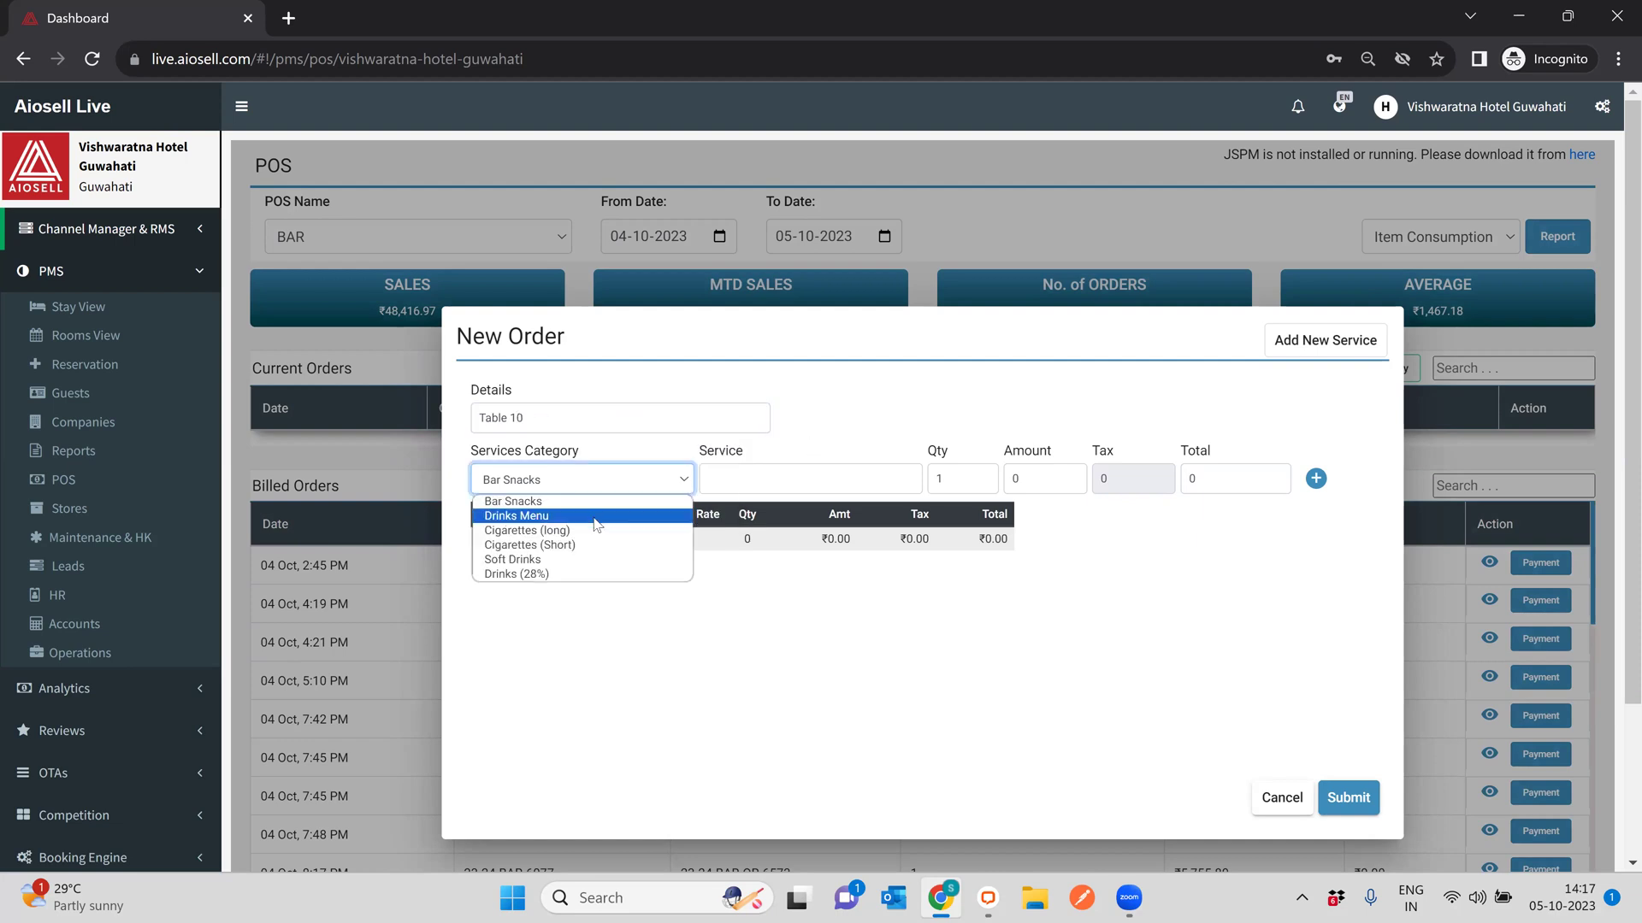
pyautogui.press('End')
pyautogui.press('Up')
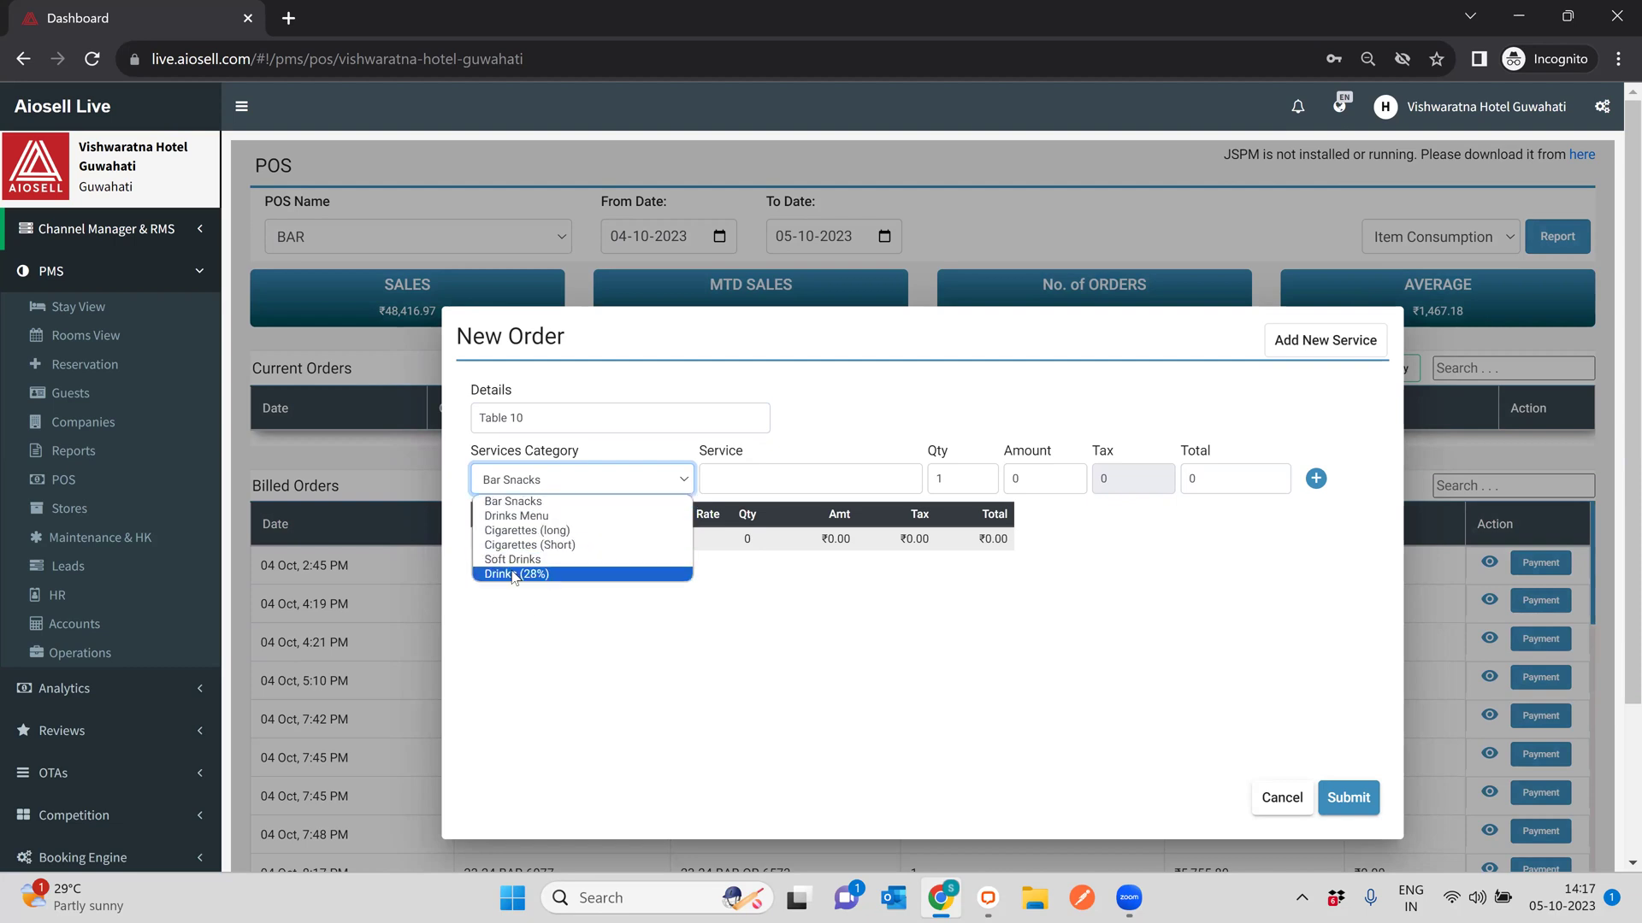
pyautogui.click(539, 517)
pyautogui.click(774, 474)
pyautogui.write('smiri')
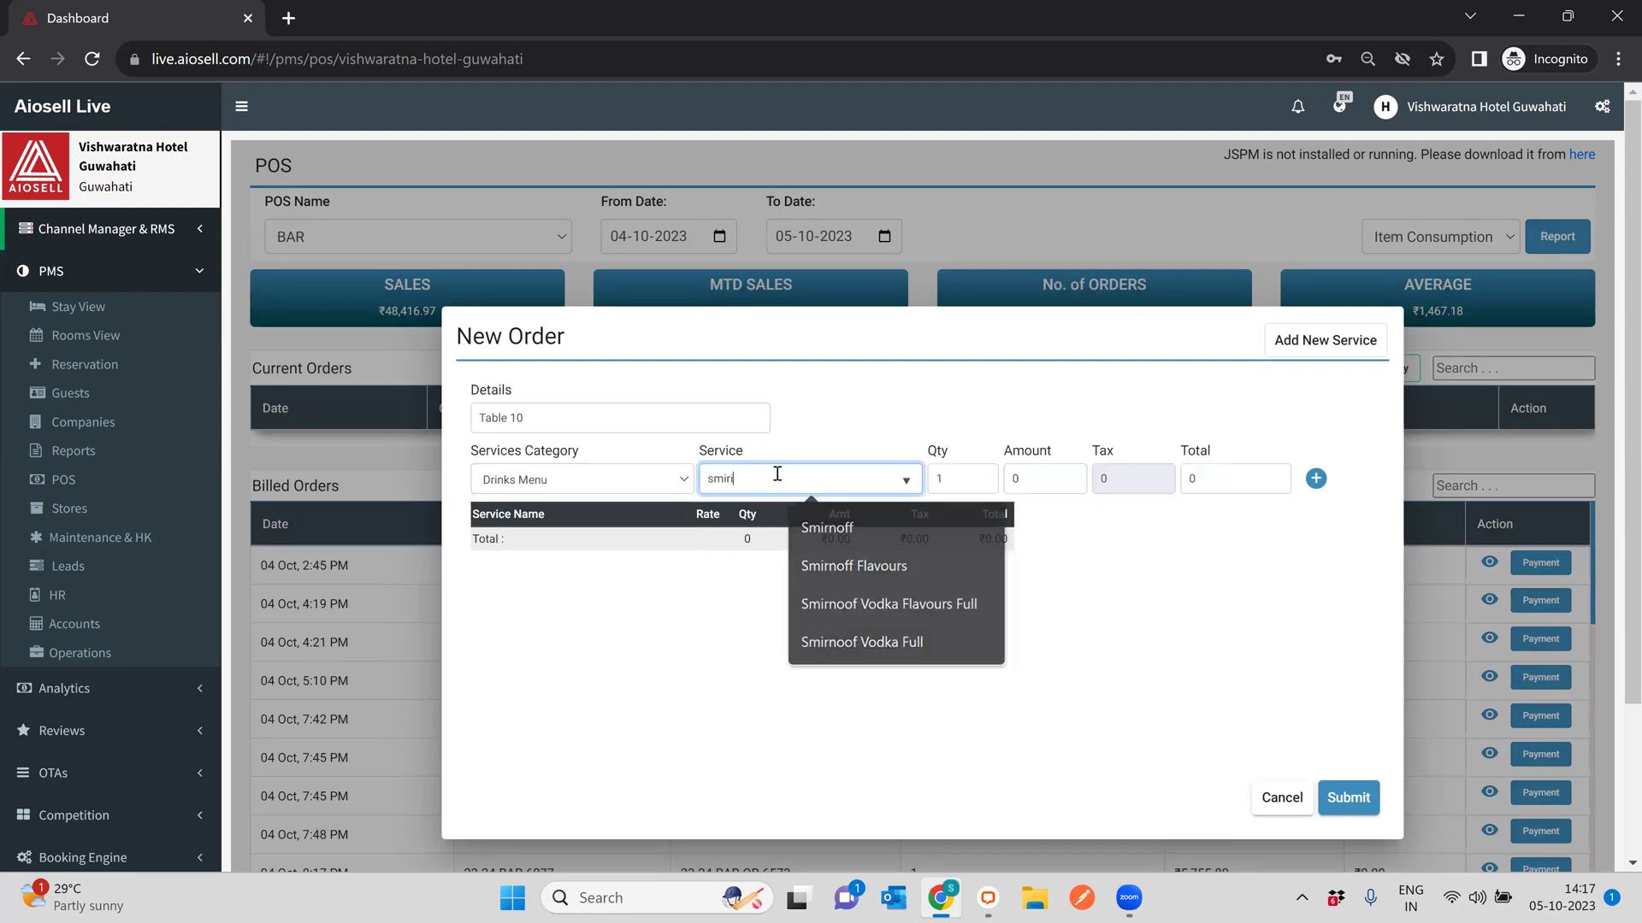
pyautogui.write('ff')
pyautogui.press('BackSpace')
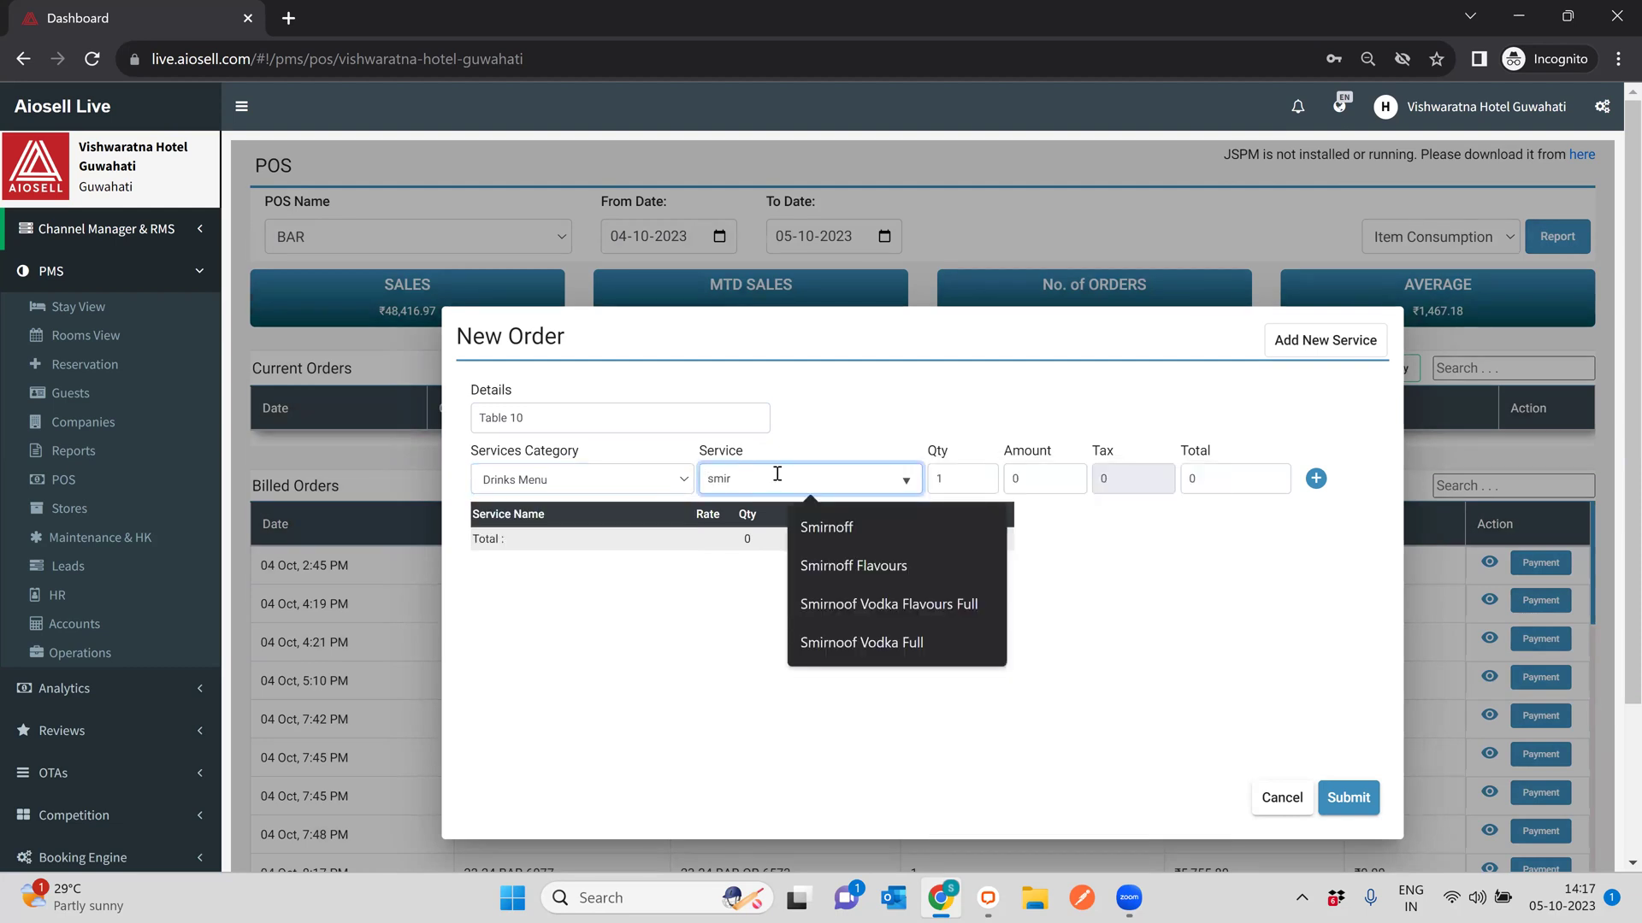
pyautogui.click(828, 541)
pyautogui.write('2')
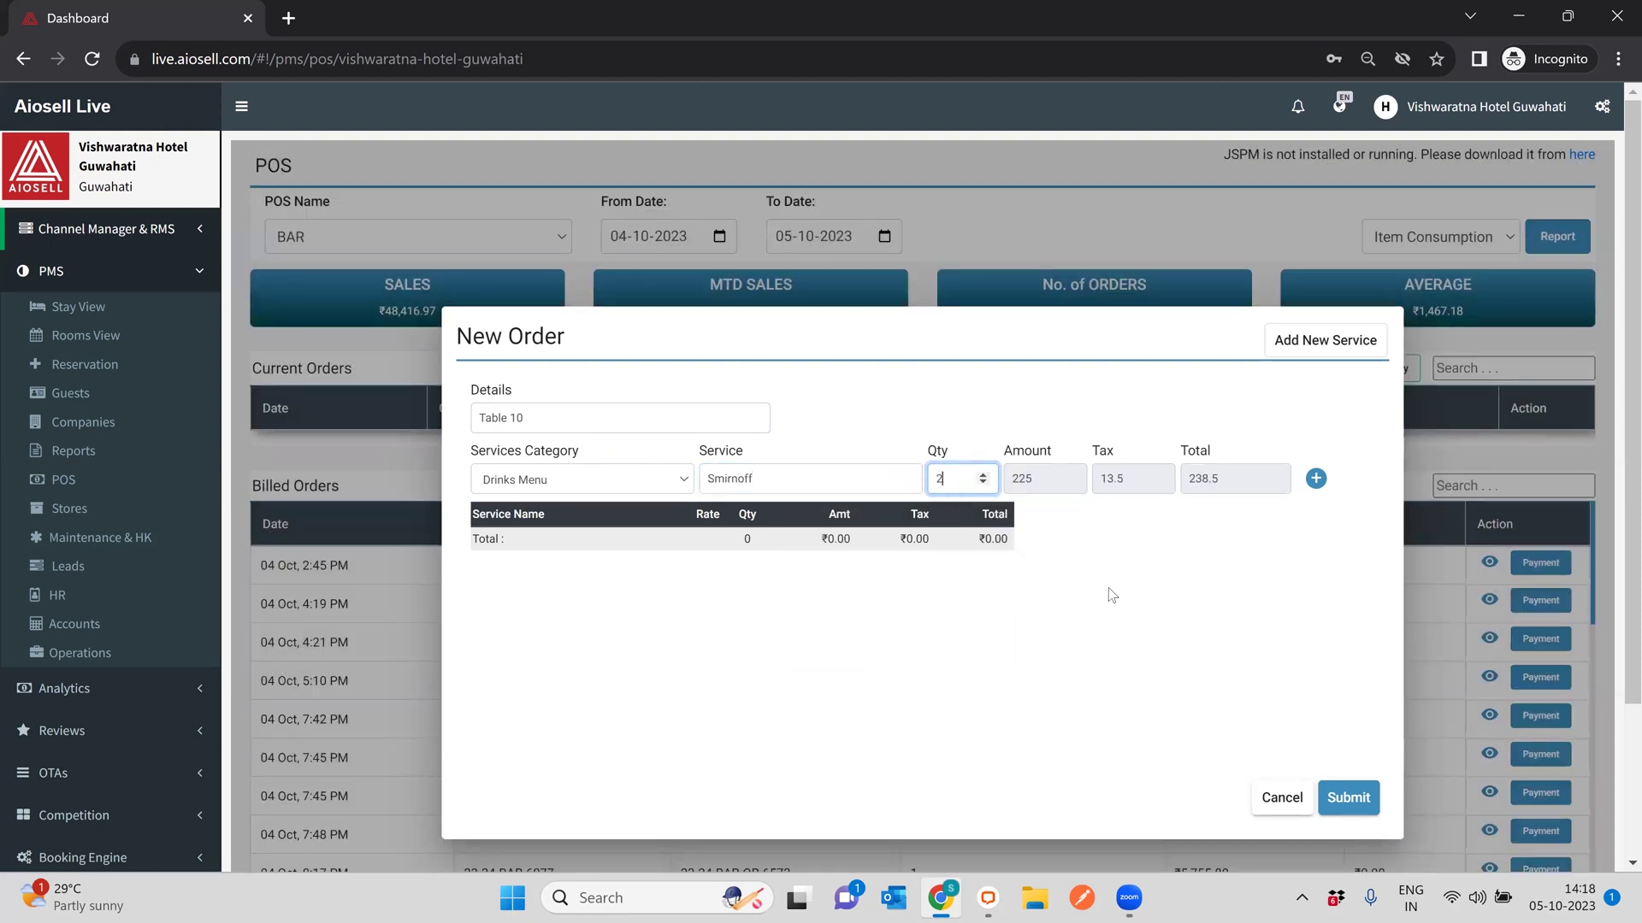
pyautogui.click(1315, 479)
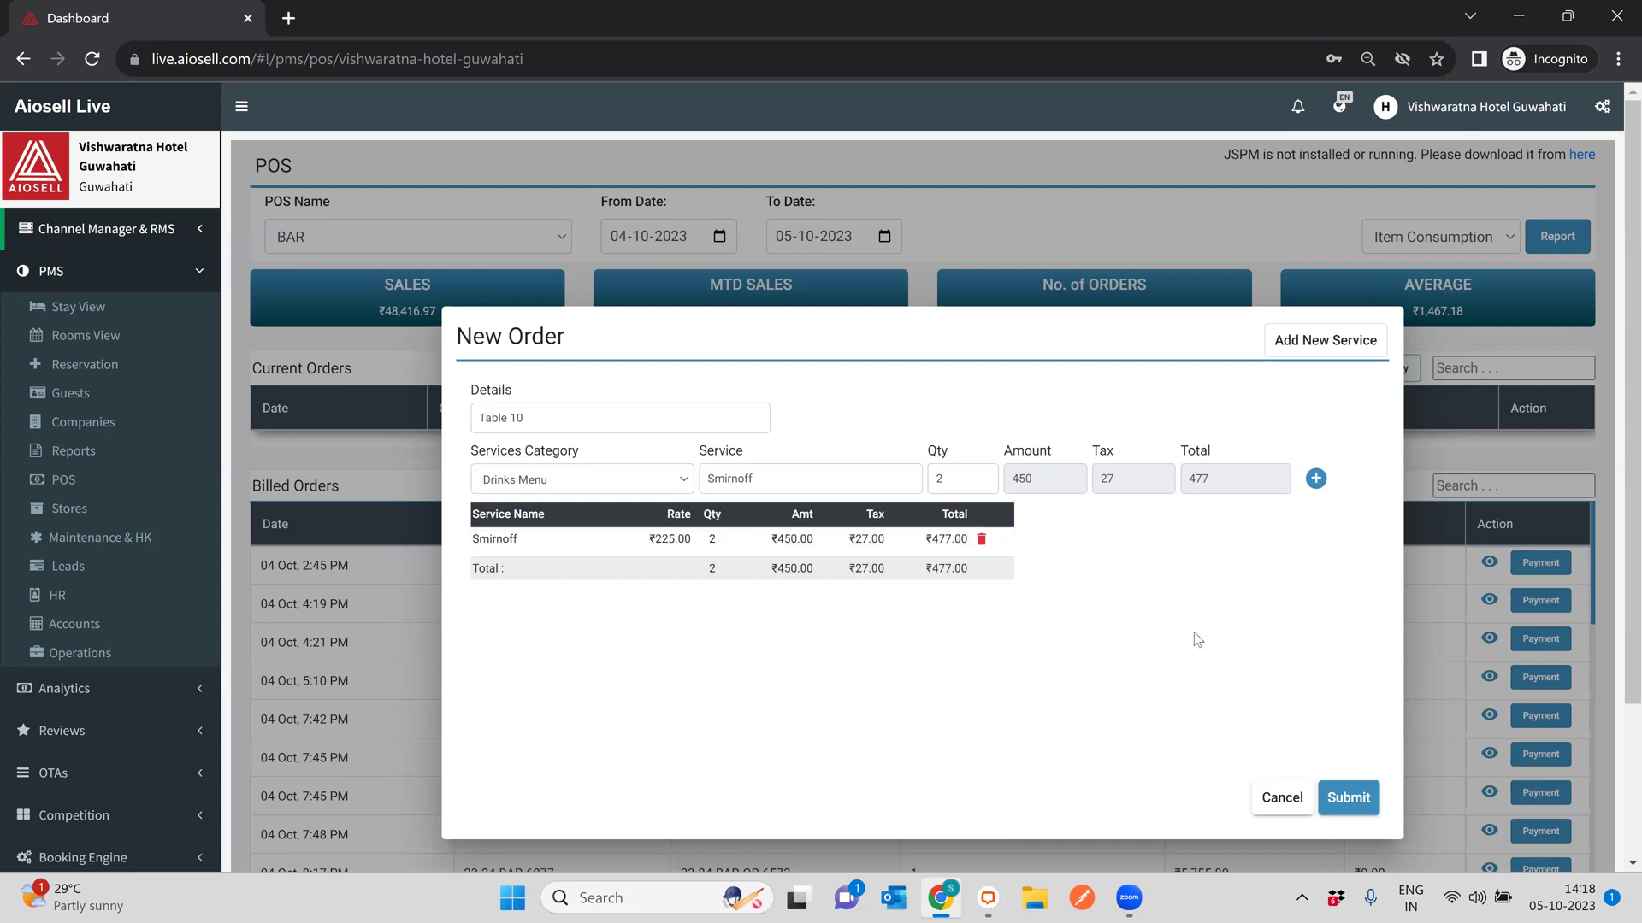
# Add one Cheese Chilly Toast from Bar Snacks and submit the ₹654.45 order
pyautogui.click(602, 483)
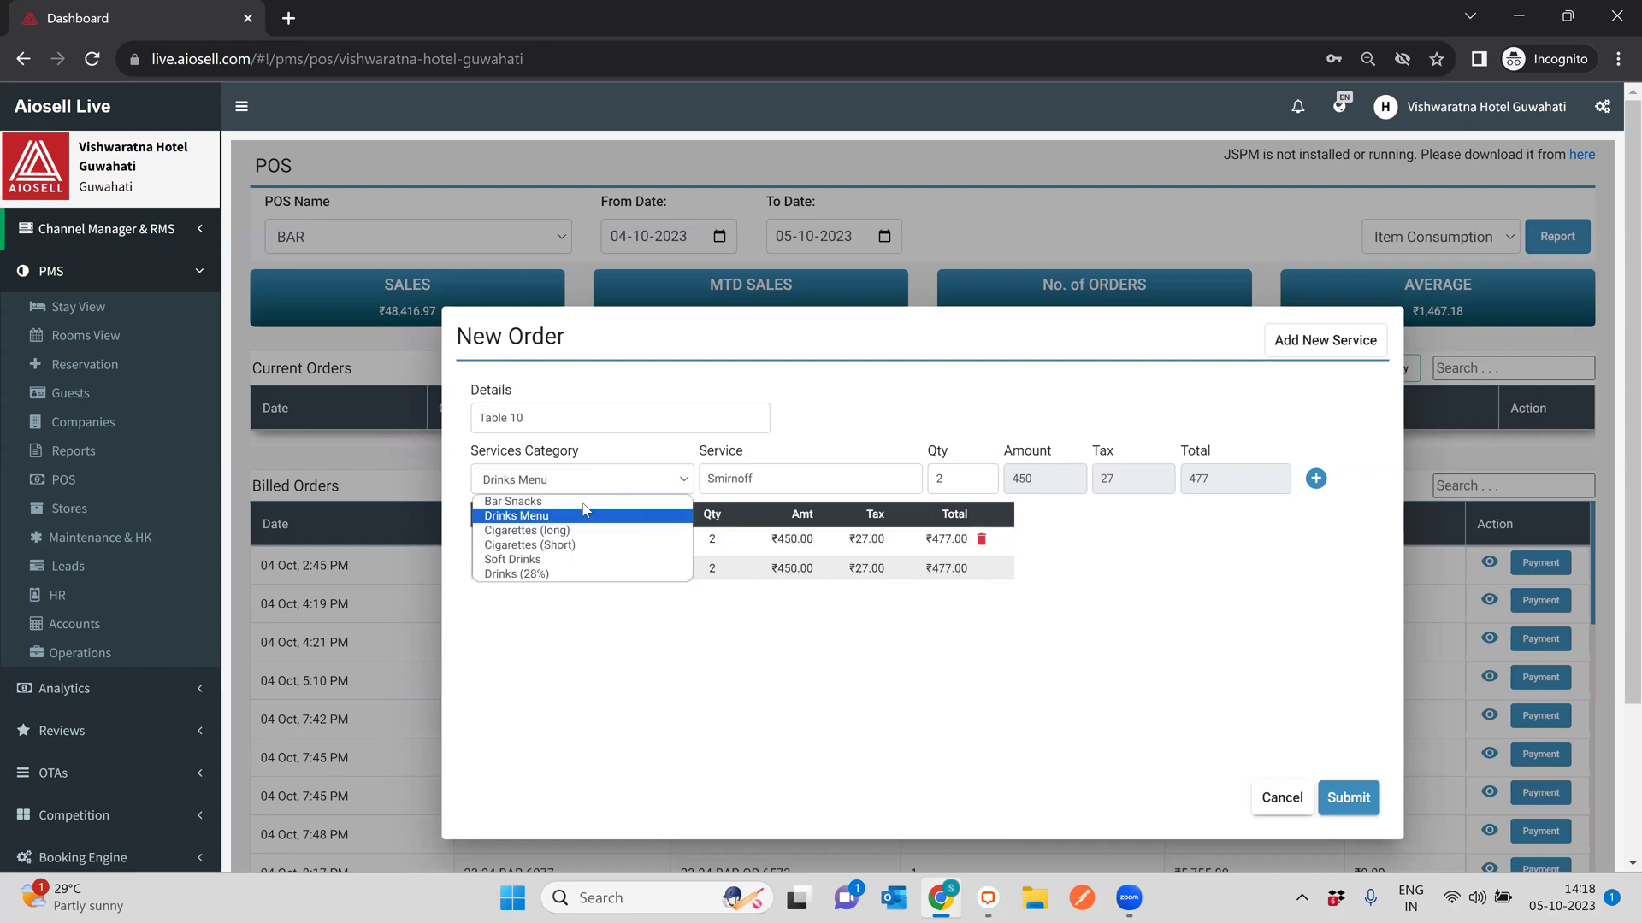
pyautogui.click(581, 502)
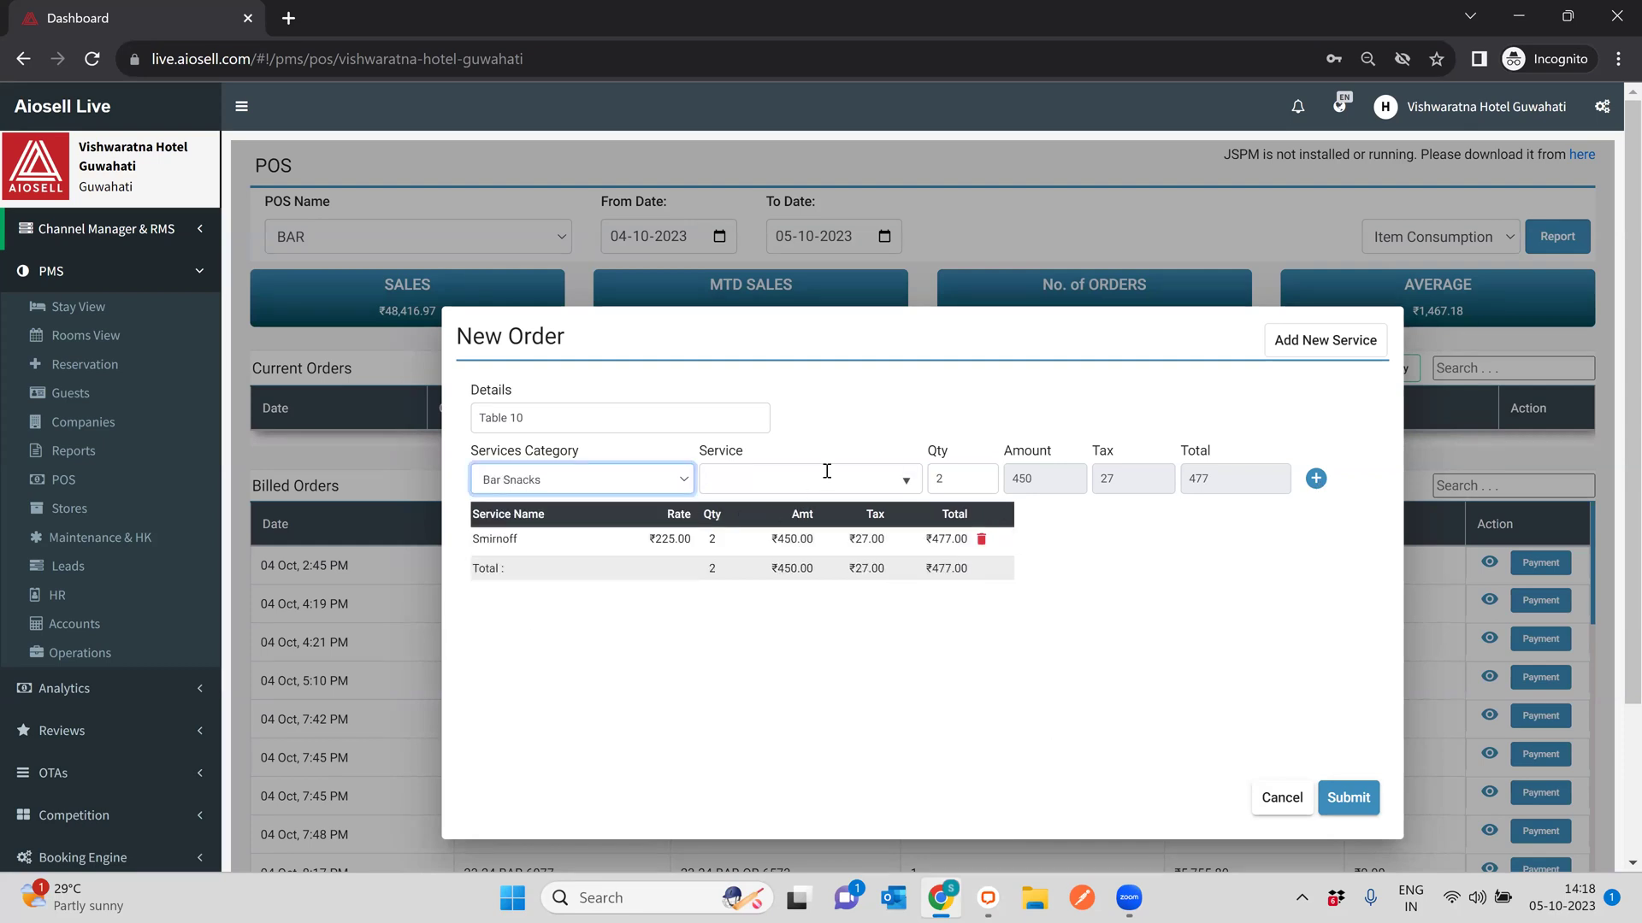
pyautogui.click(825, 478)
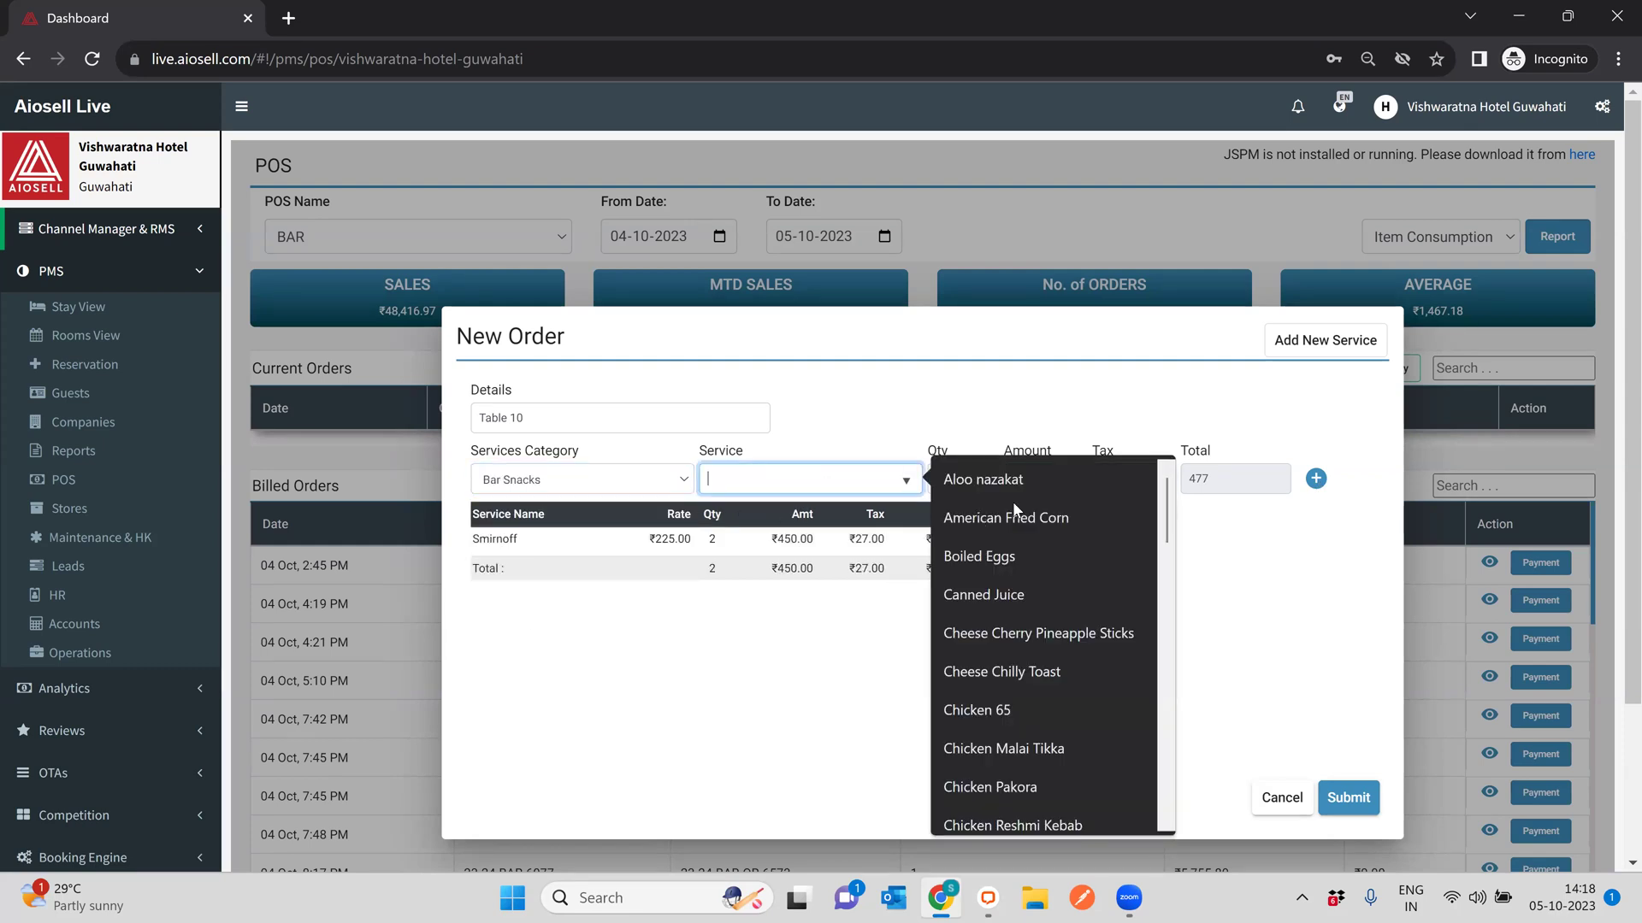
pyautogui.click(1024, 669)
pyautogui.click(1315, 479)
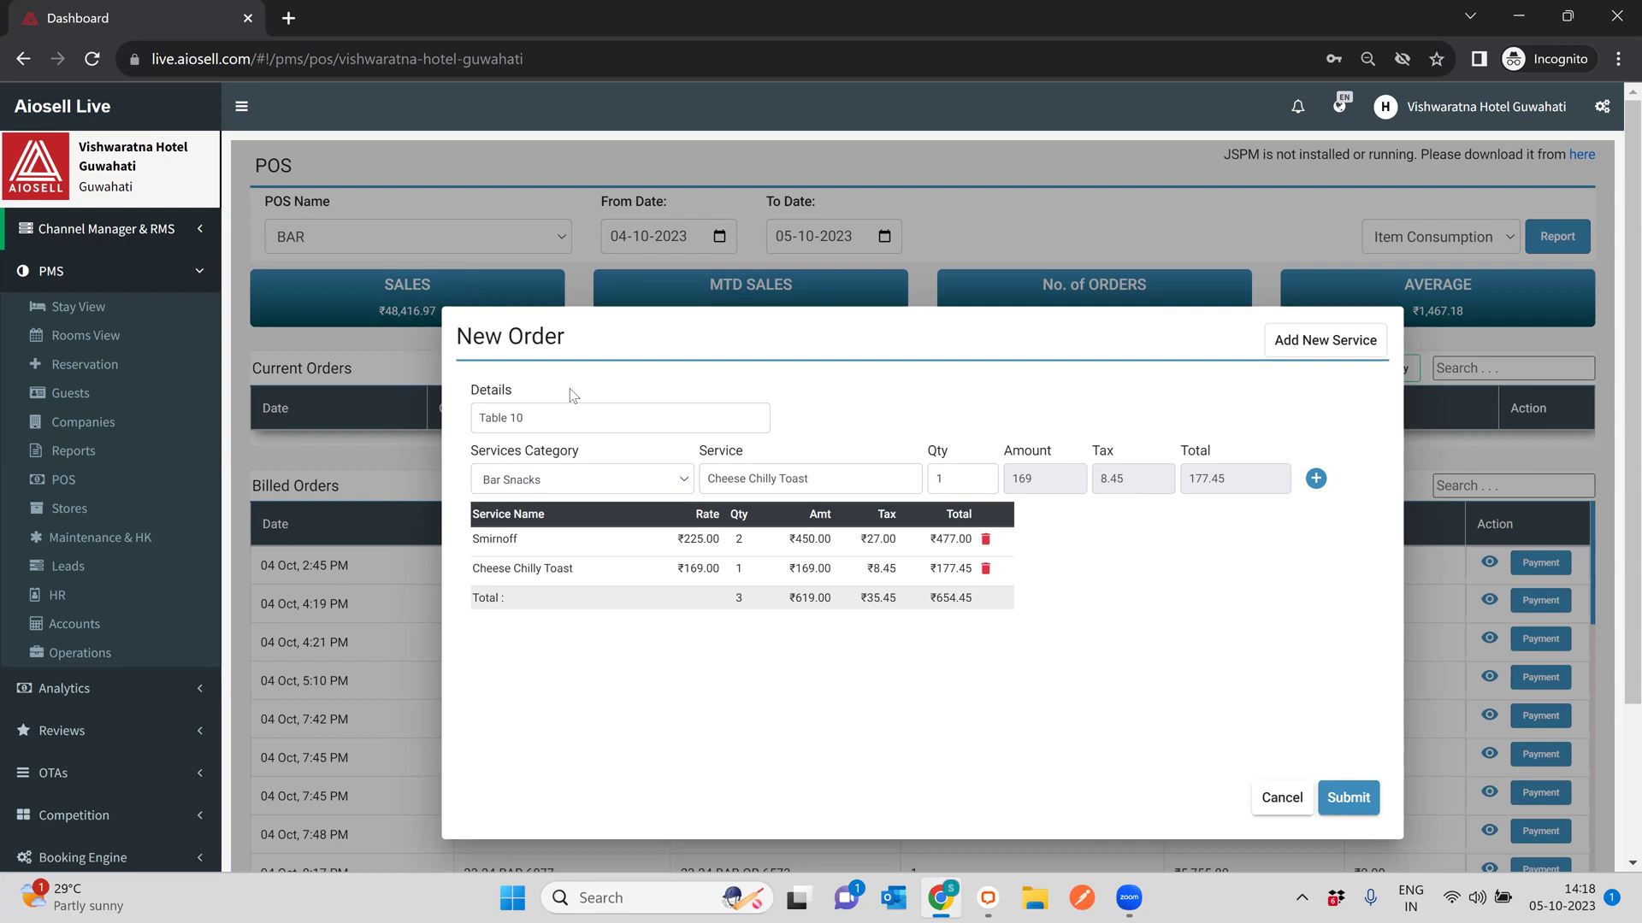
pyautogui.click(556, 481)
pyautogui.click(593, 676)
pyautogui.click(1350, 799)
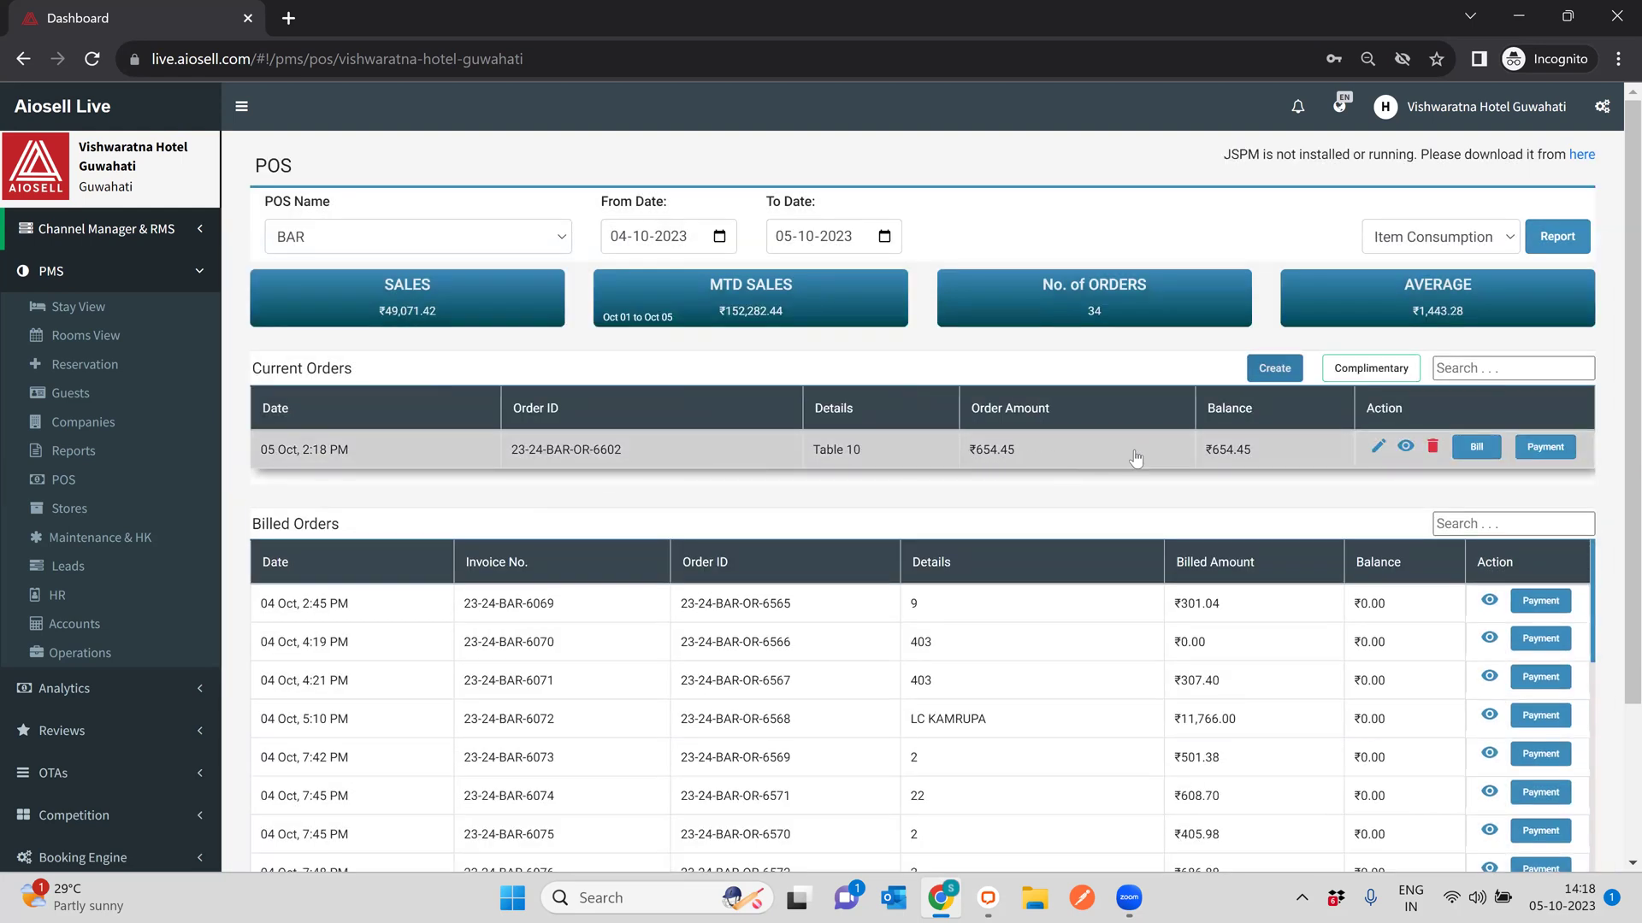
# Edit the Table 10 order to add one 100 Pipers from the Drinks Menu, then save
pyautogui.click(1374, 447)
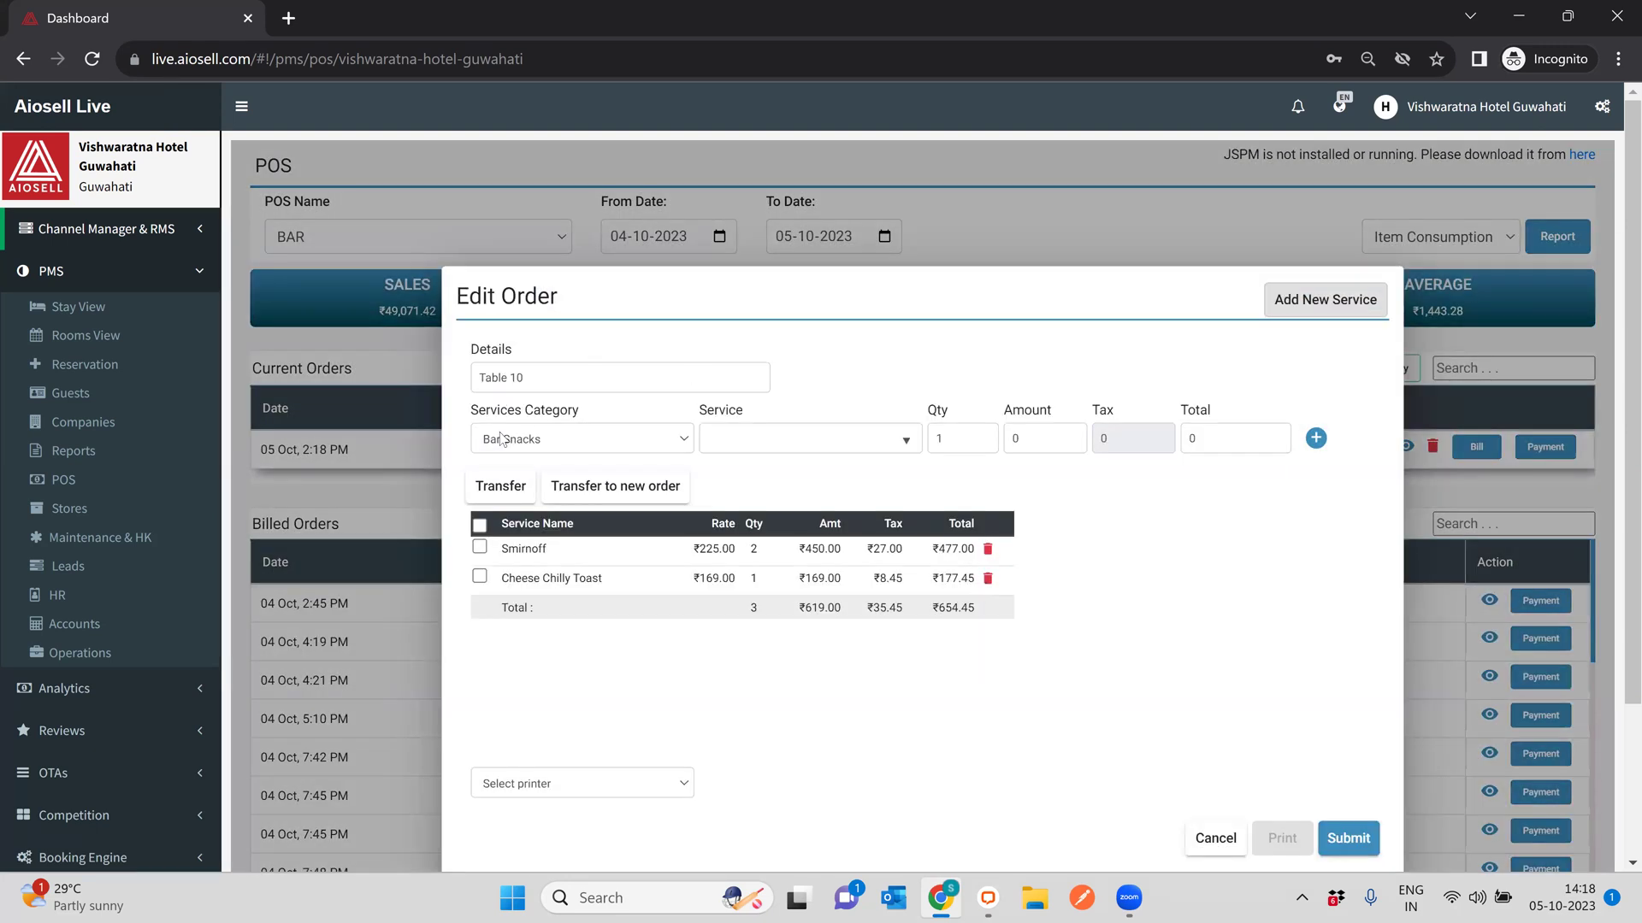
pyautogui.click(573, 443)
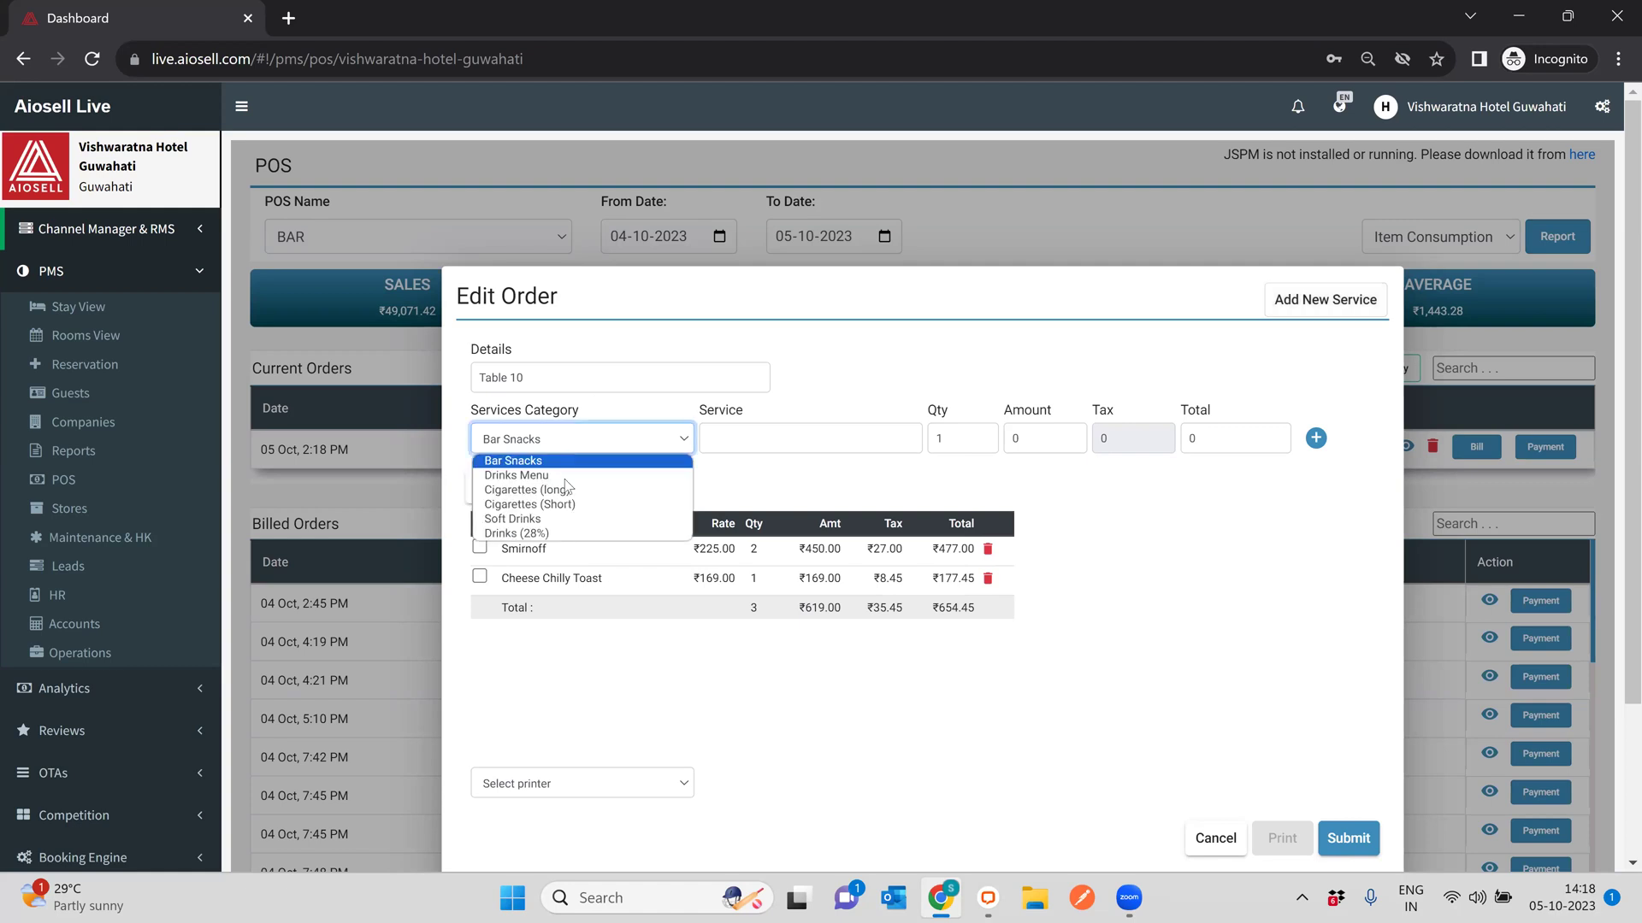
pyautogui.click(515, 475)
pyautogui.click(737, 441)
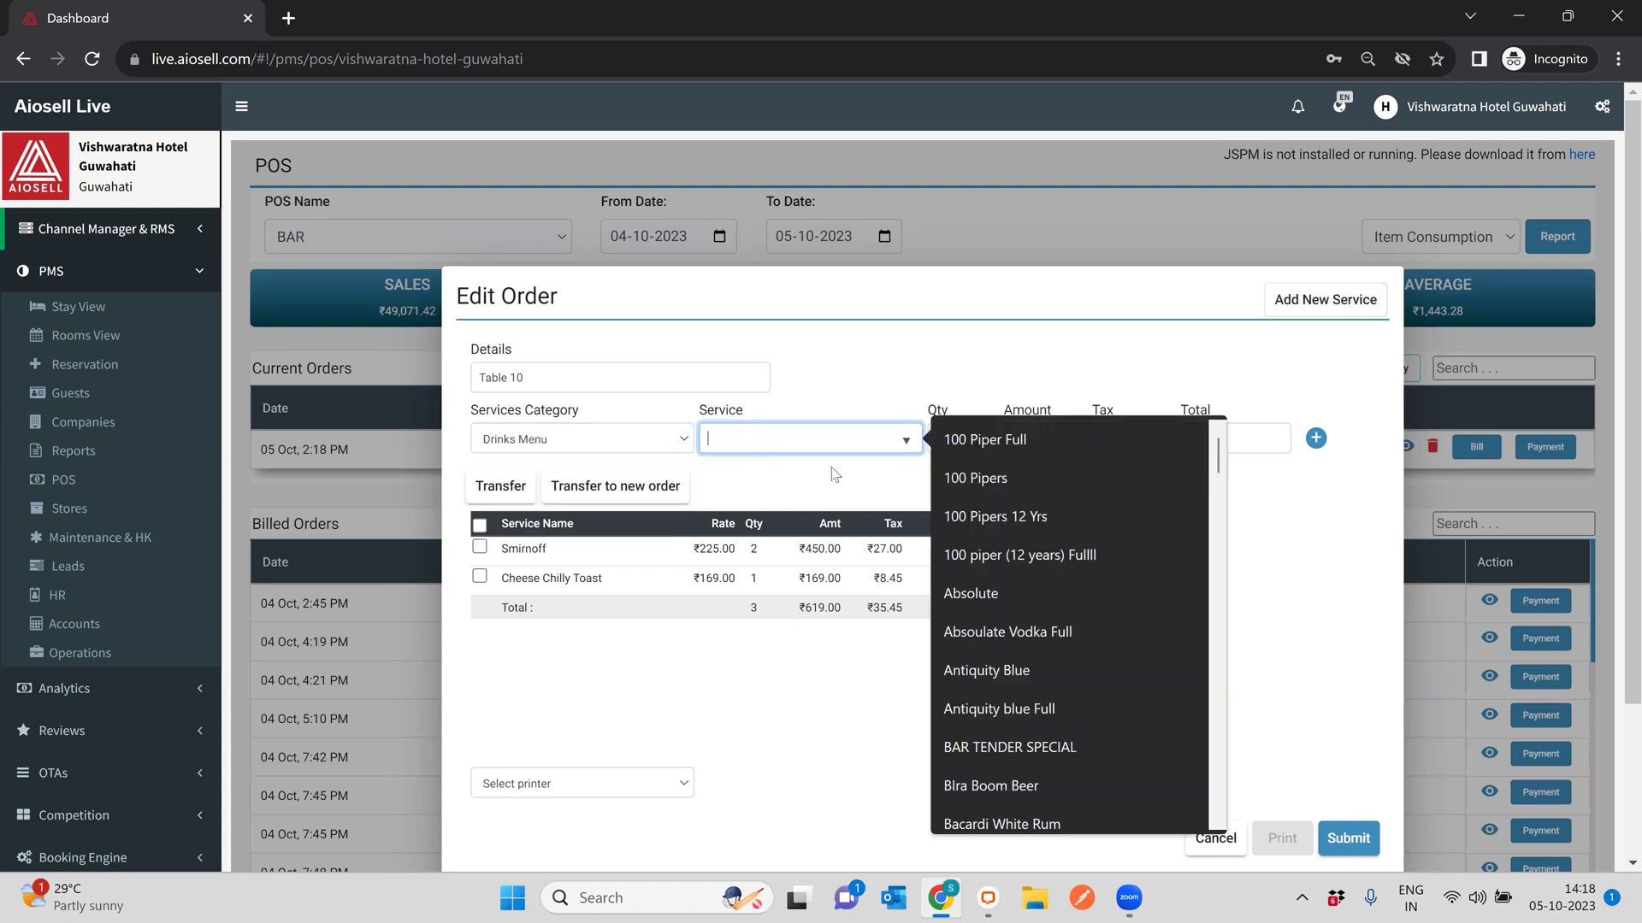
pyautogui.click(995, 477)
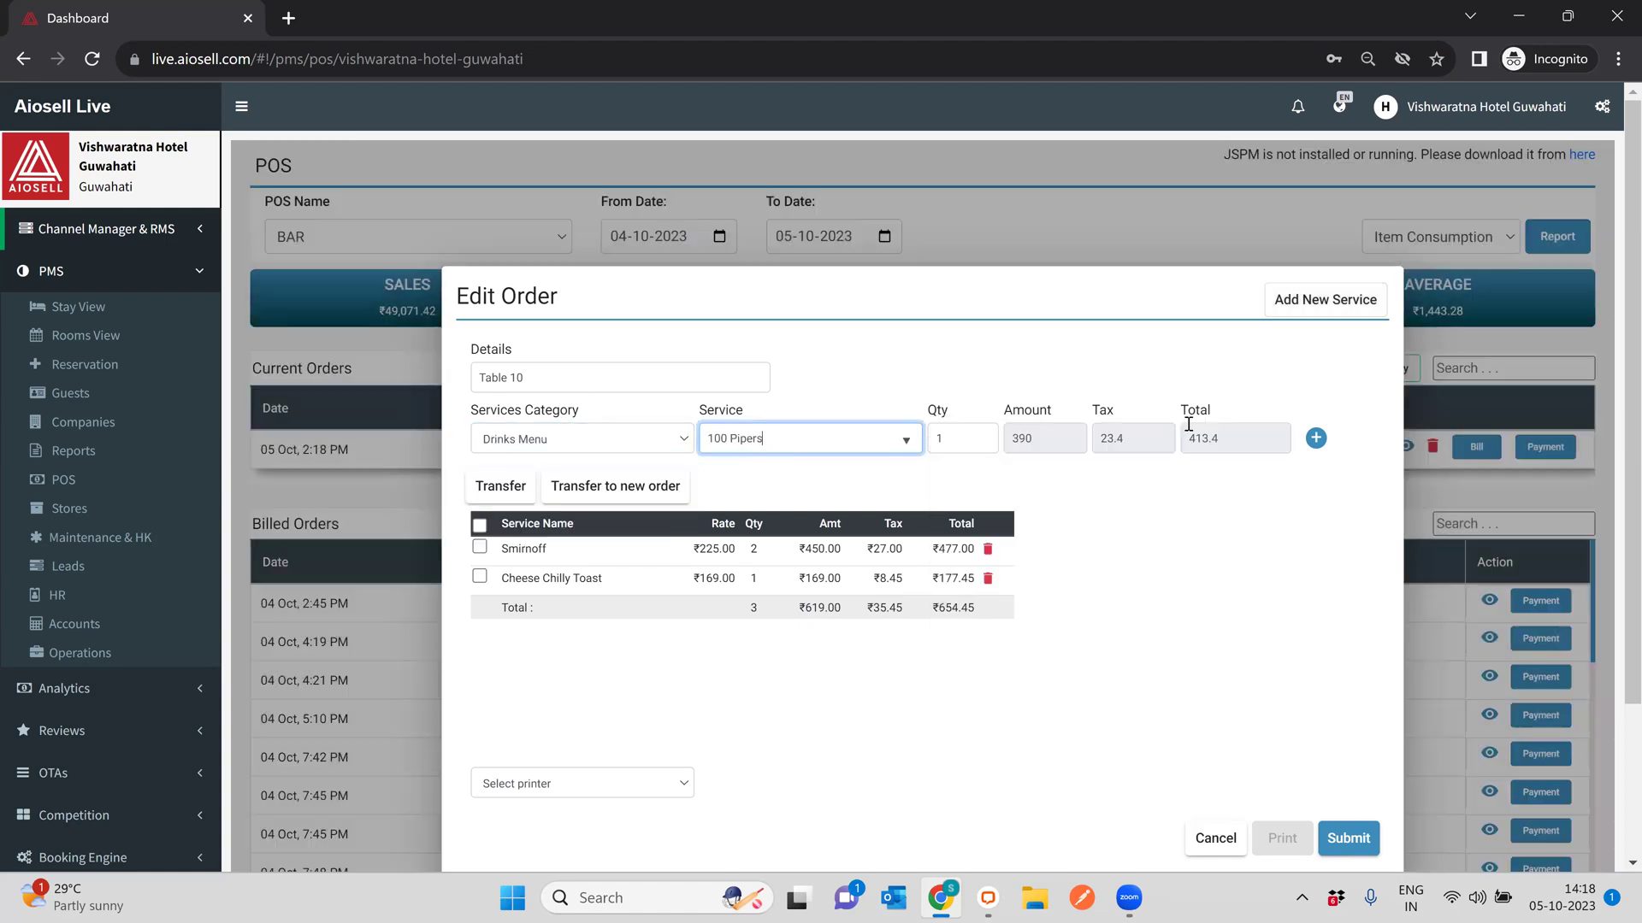
pyautogui.click(1316, 437)
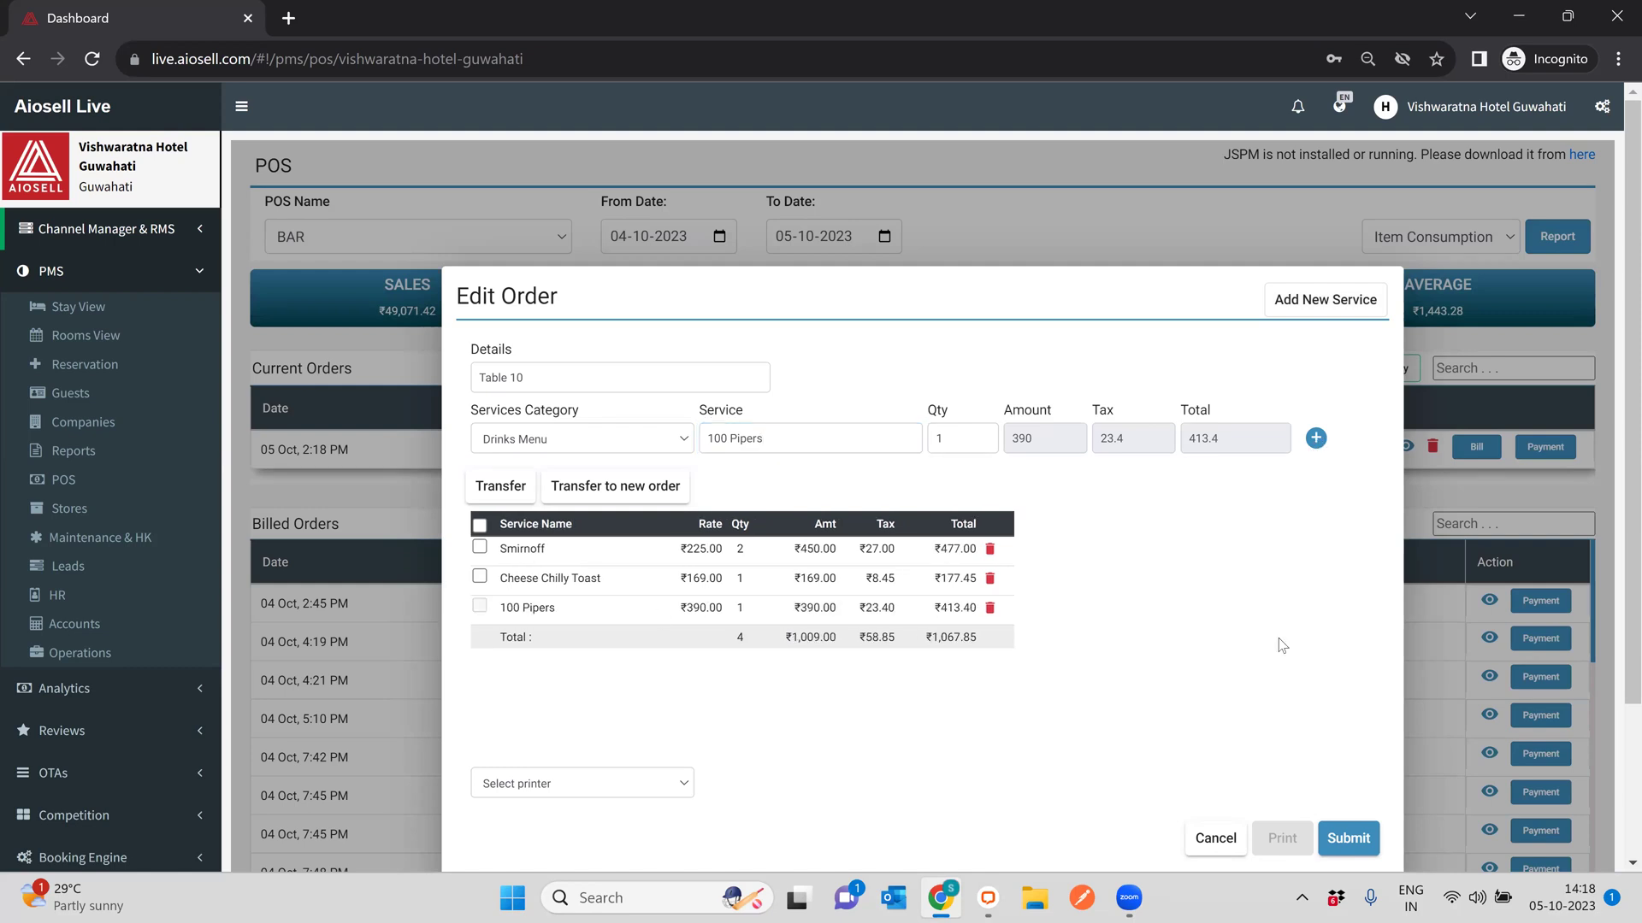
pyautogui.click(1352, 839)
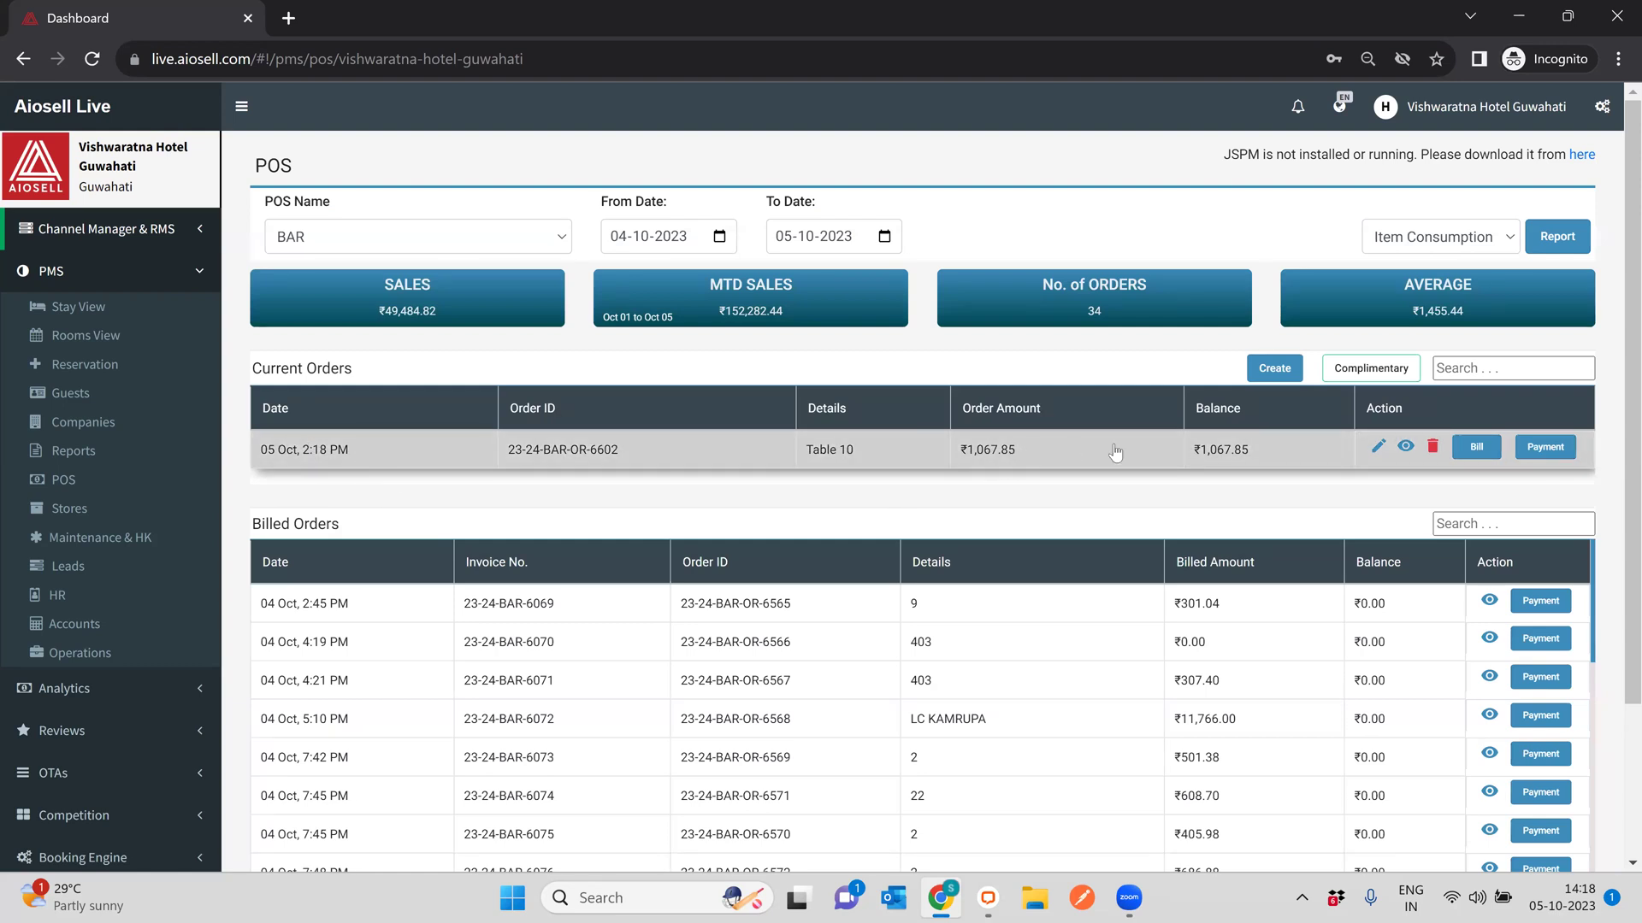
# View the Table 10 order's item summary, close it, and open its payment form for 1067.85
pyautogui.click(1403, 447)
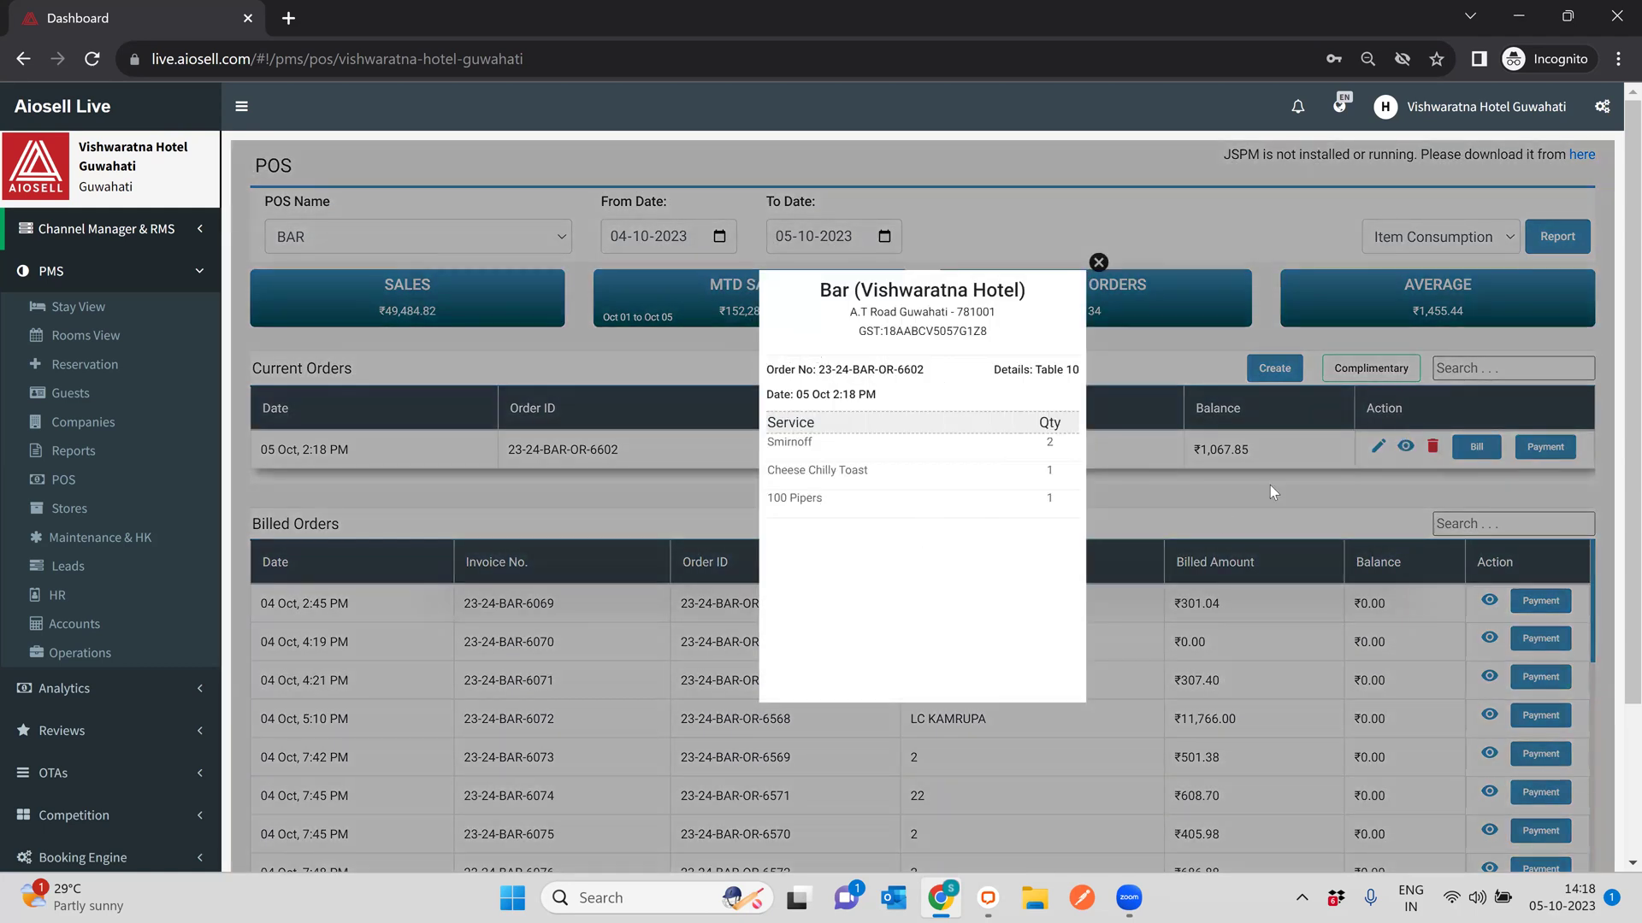
pyautogui.click(1385, 451)
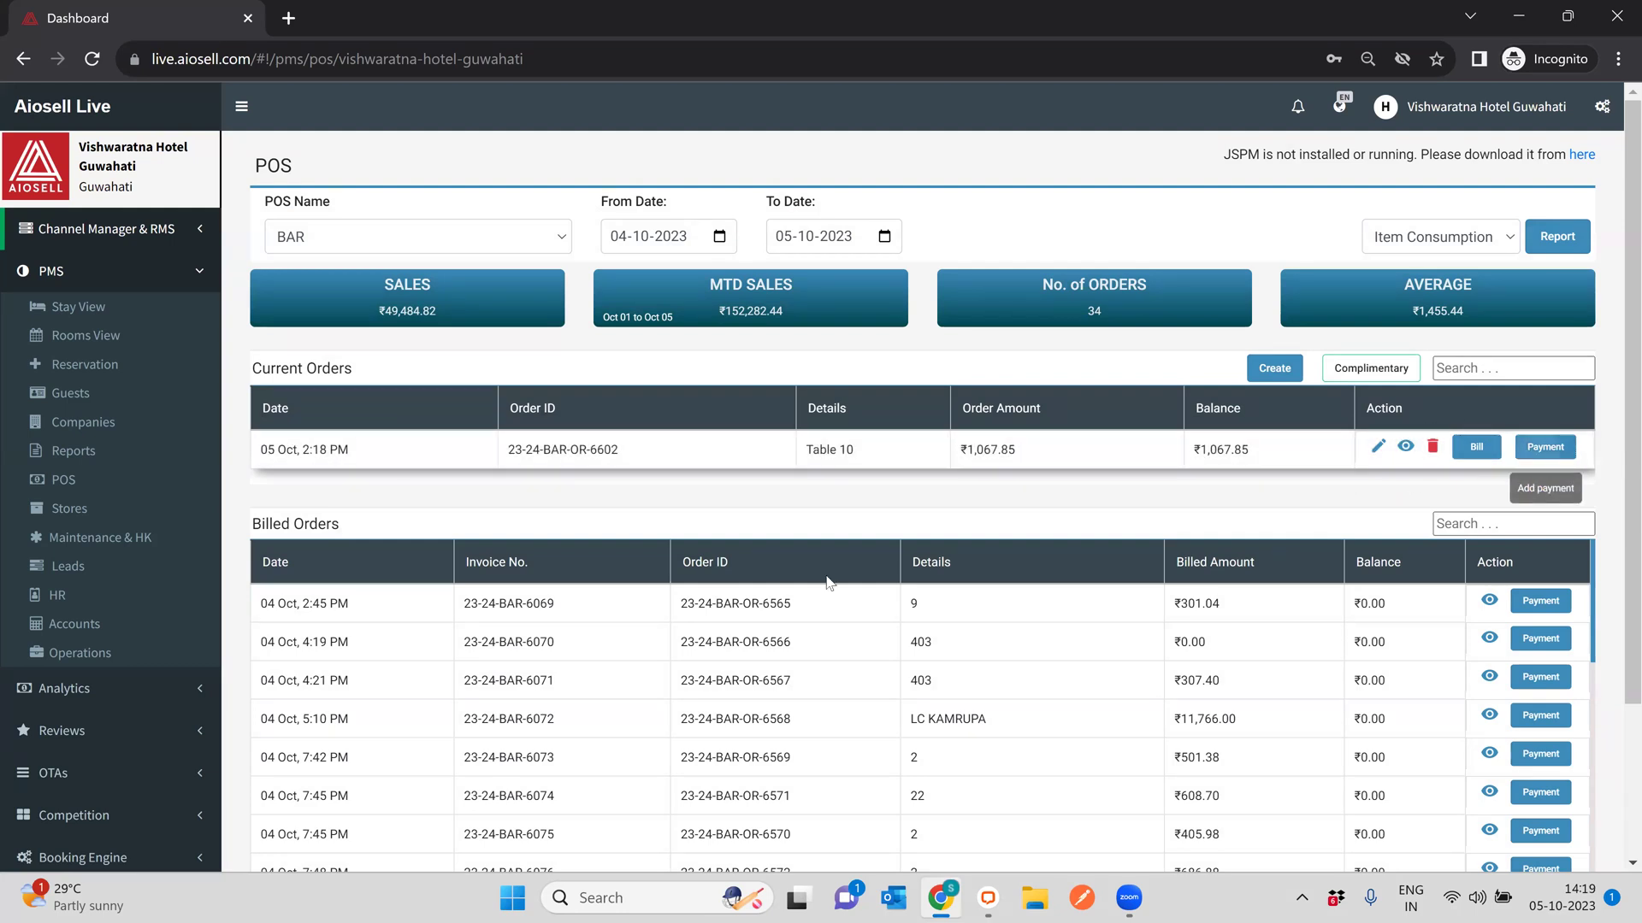
pyautogui.click(1514, 453)
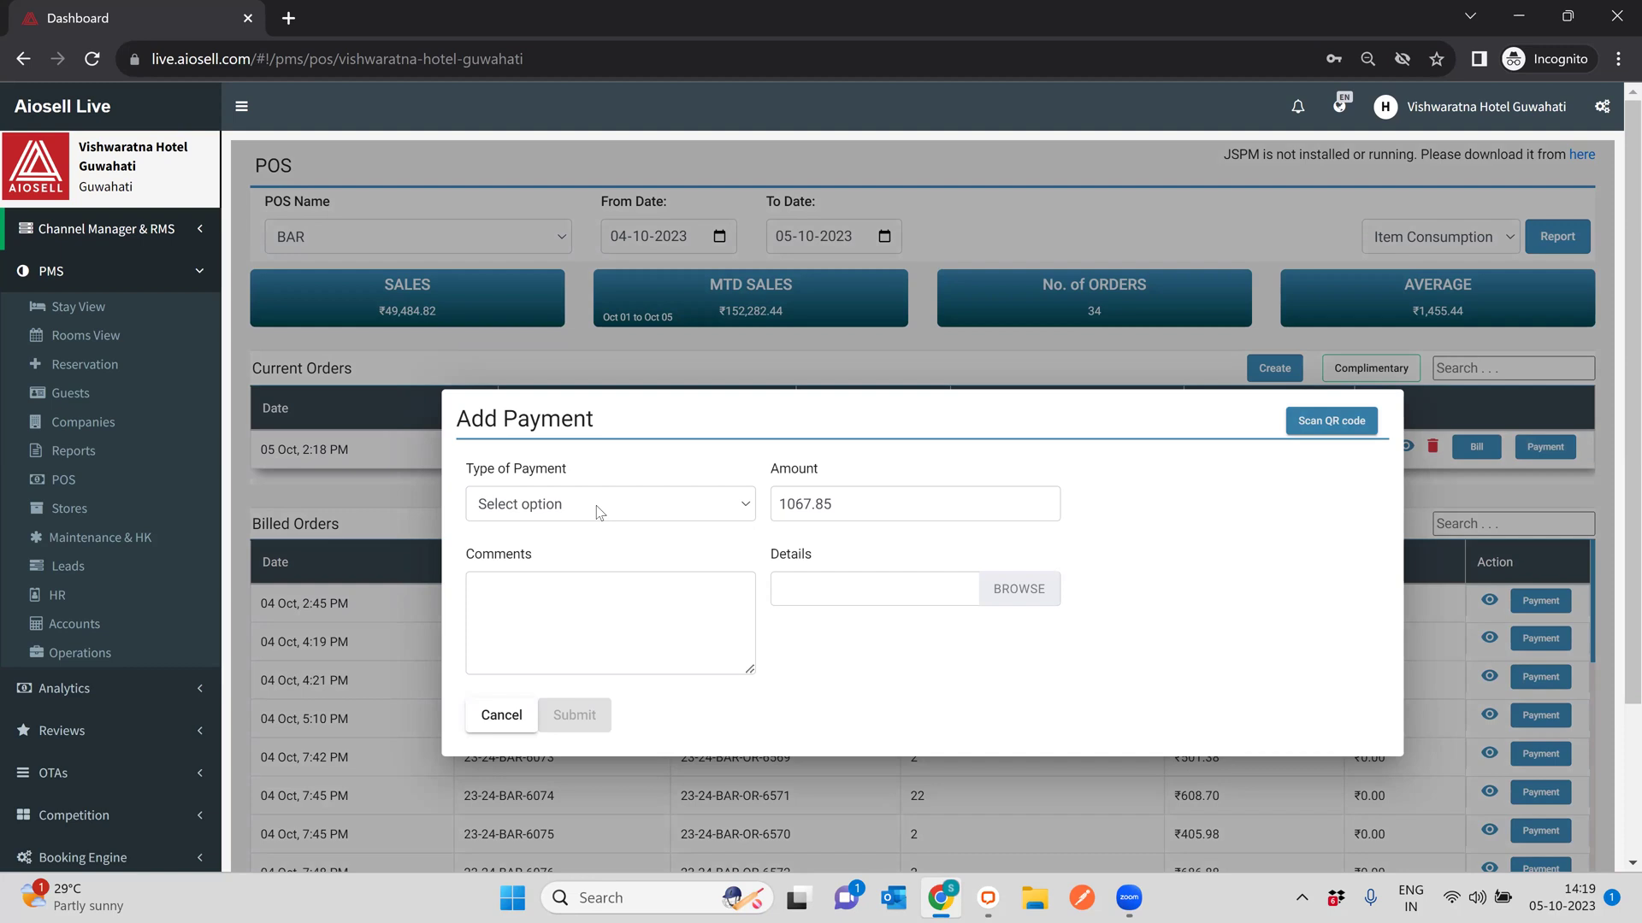
# Look over the payment types, then cancel the Table 10 payment unsaved
pyautogui.click(597, 509)
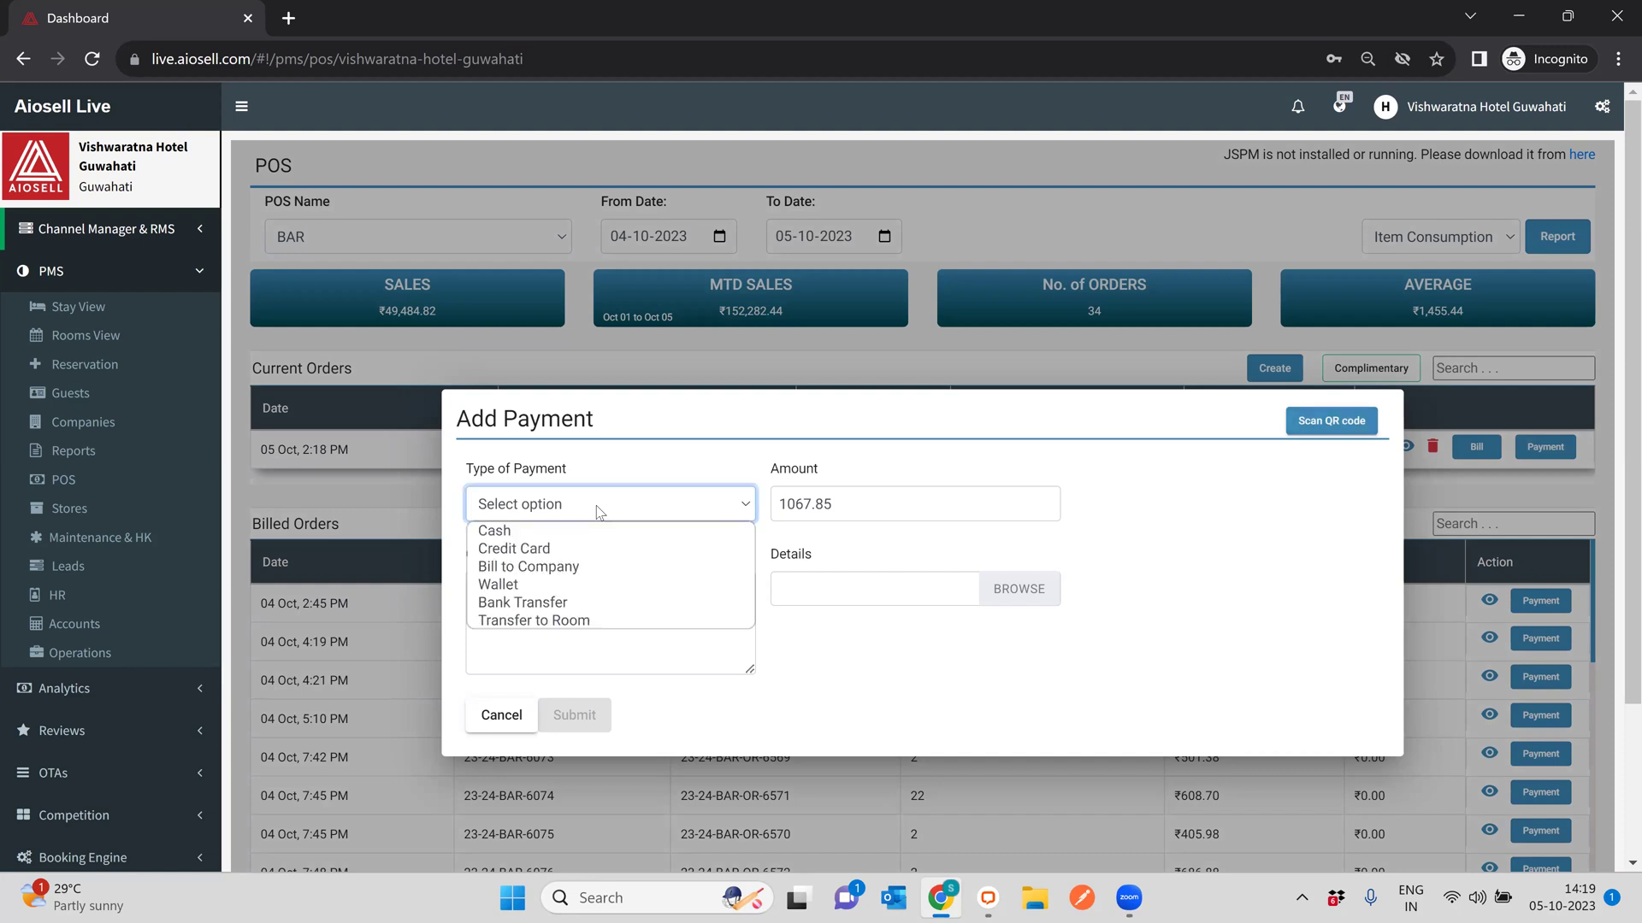
pyautogui.click(1126, 541)
pyautogui.click(489, 713)
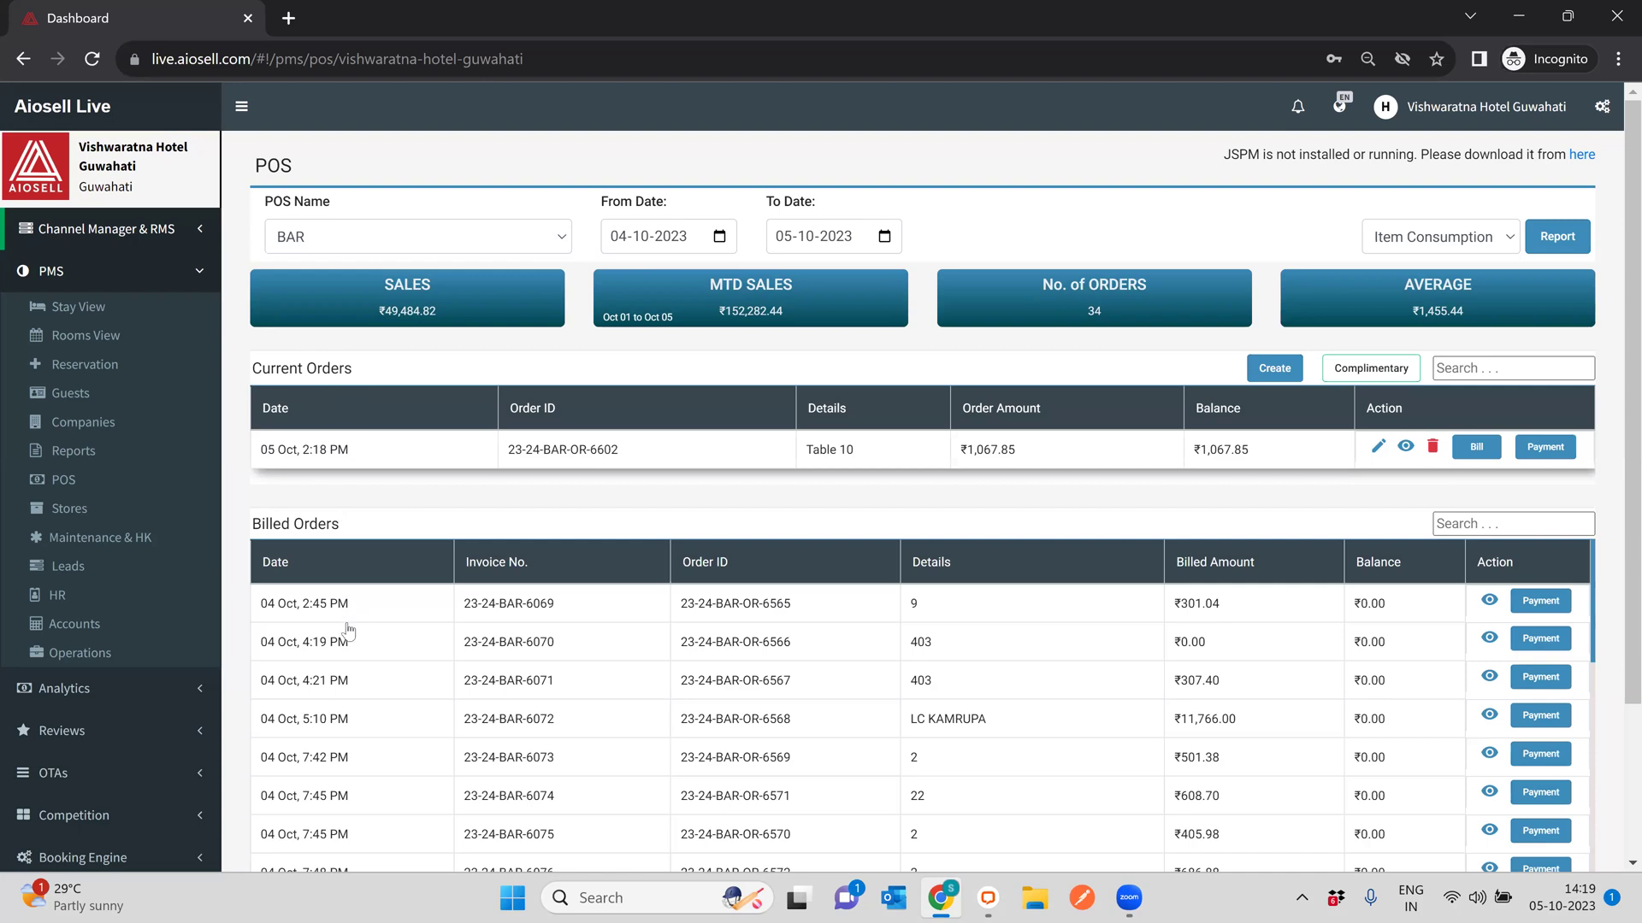
# Scroll through the Billed Orders table to review the orders
pyautogui.scroll(-3, 676, 675)
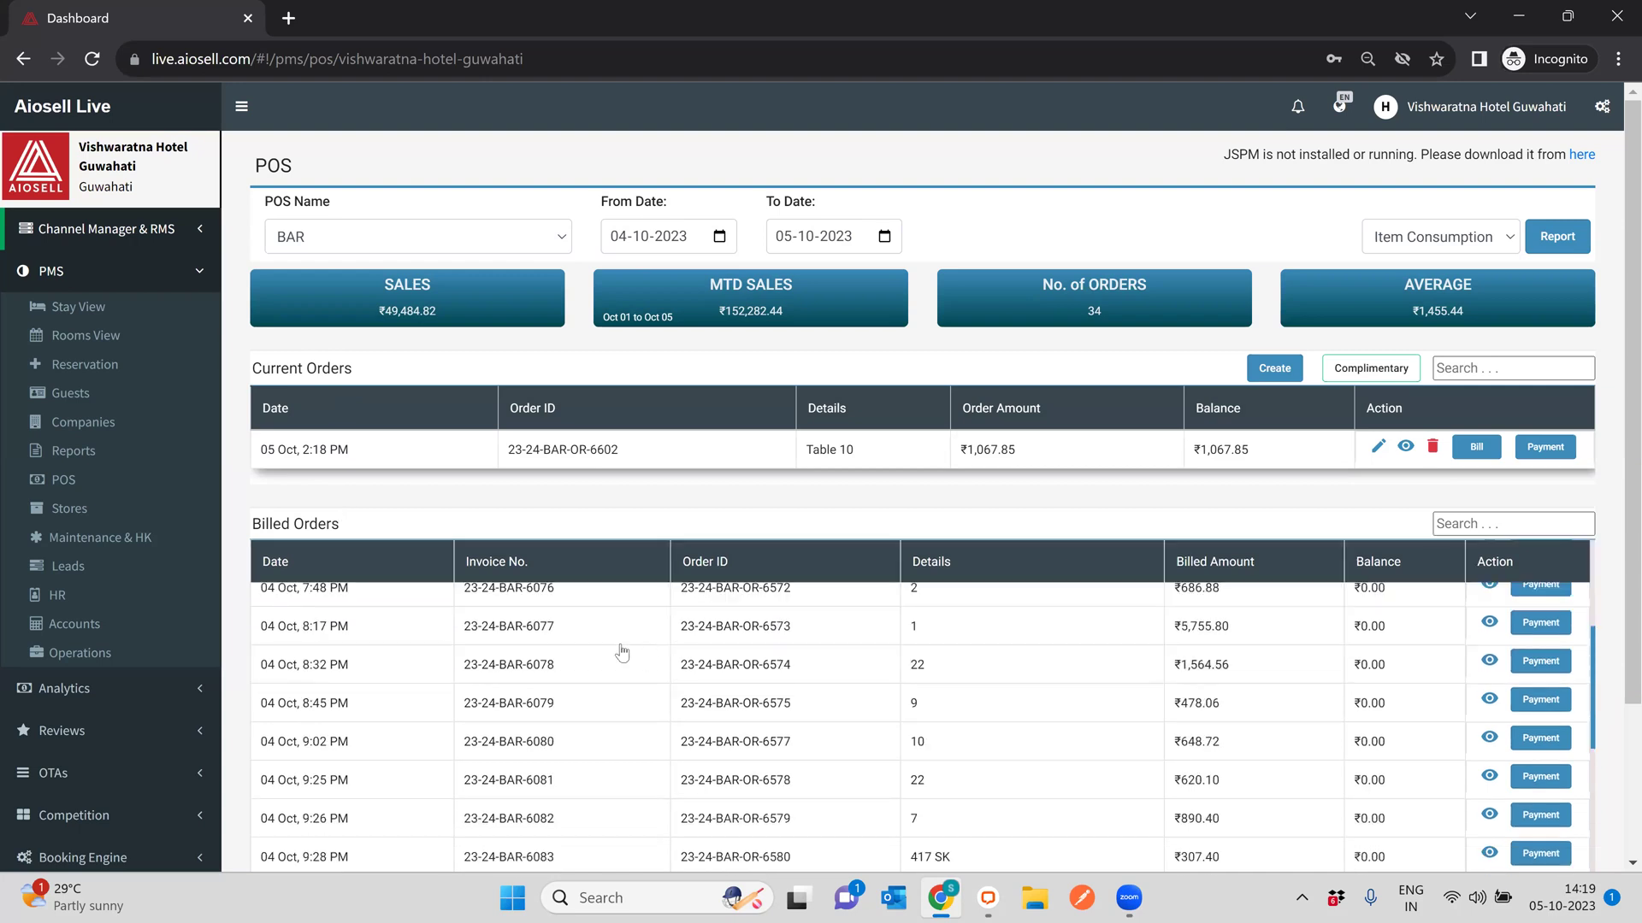
pyautogui.scroll(3, 579, 699)
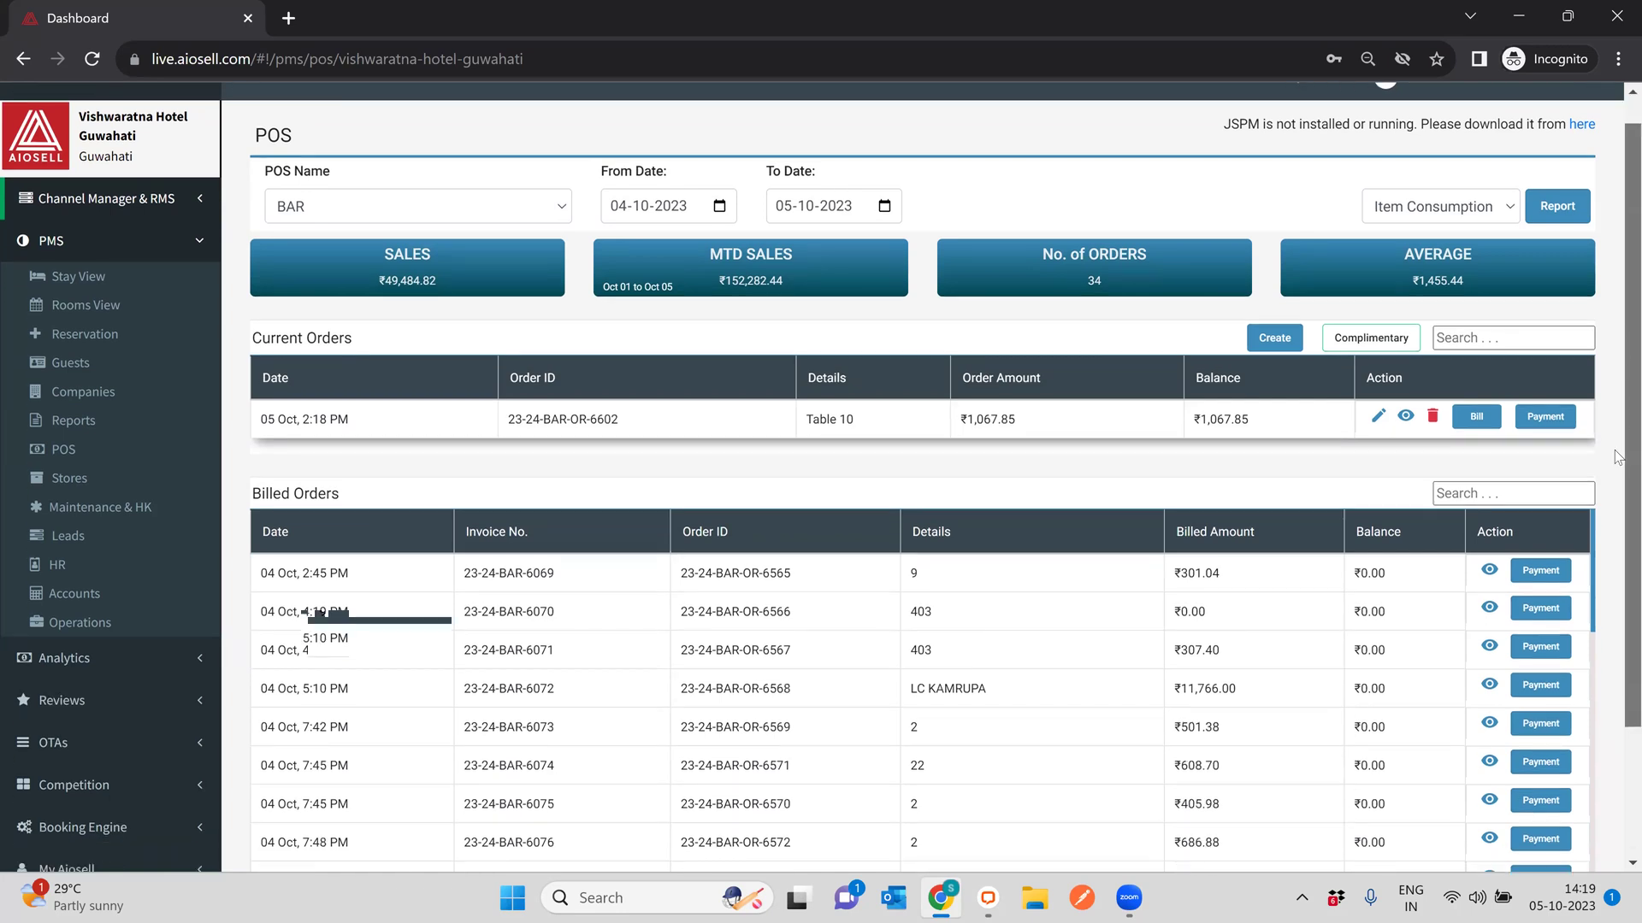
pyautogui.scroll(-2, 315, 344)
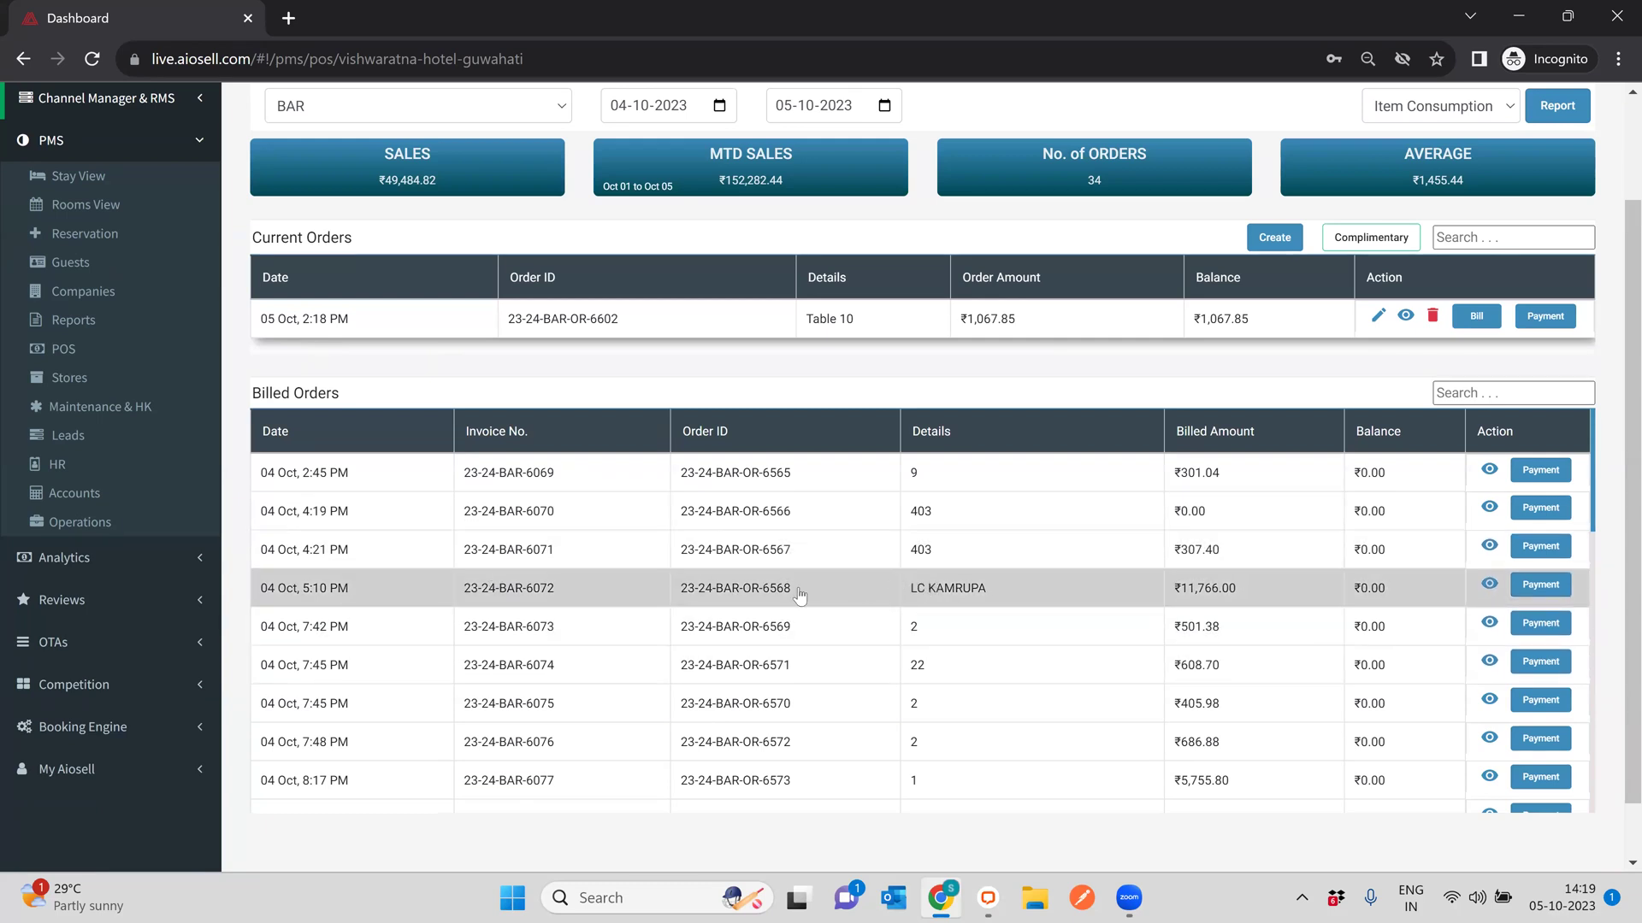
pyautogui.click(1489, 586)
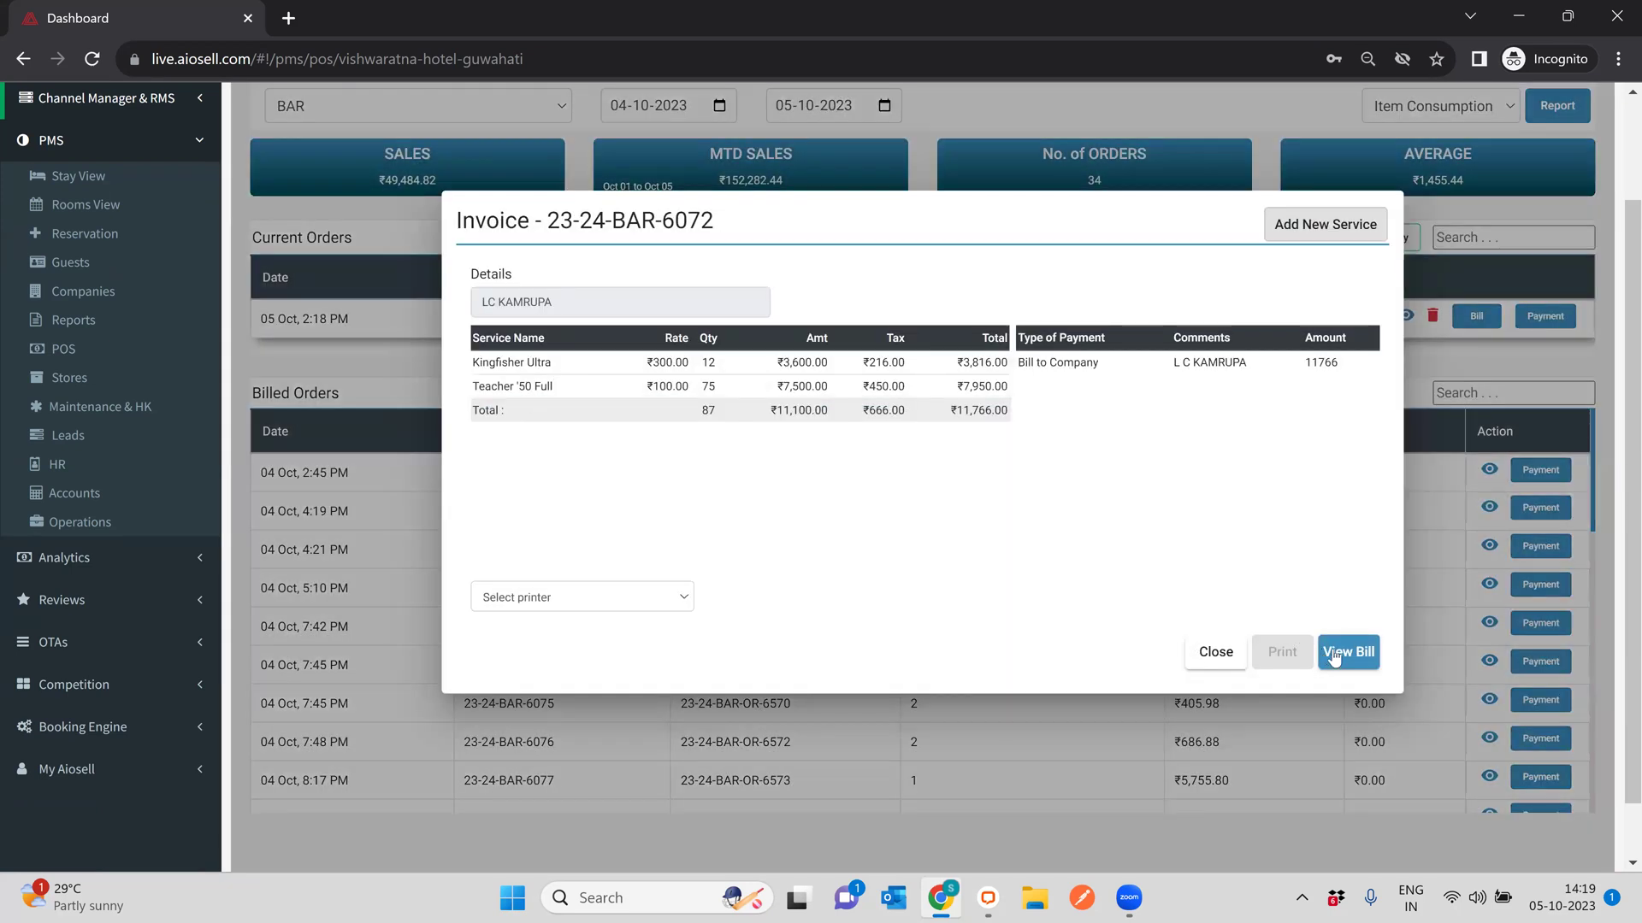
pyautogui.click(1345, 654)
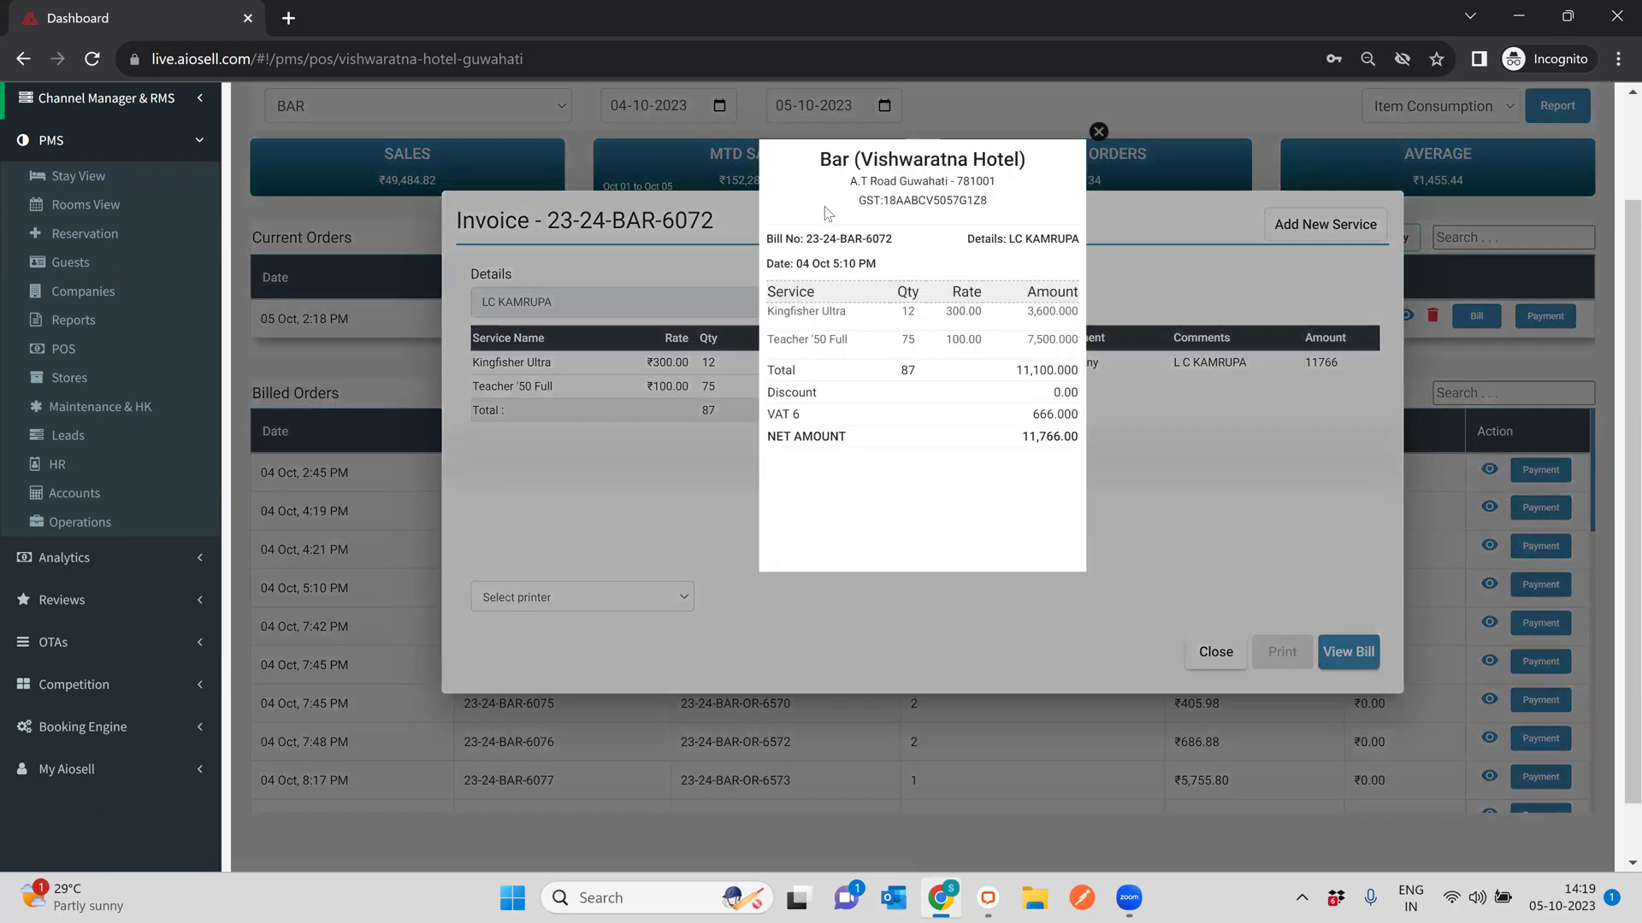
pyautogui.moveTo(867, 197); pyautogui.dragTo(960, 204)
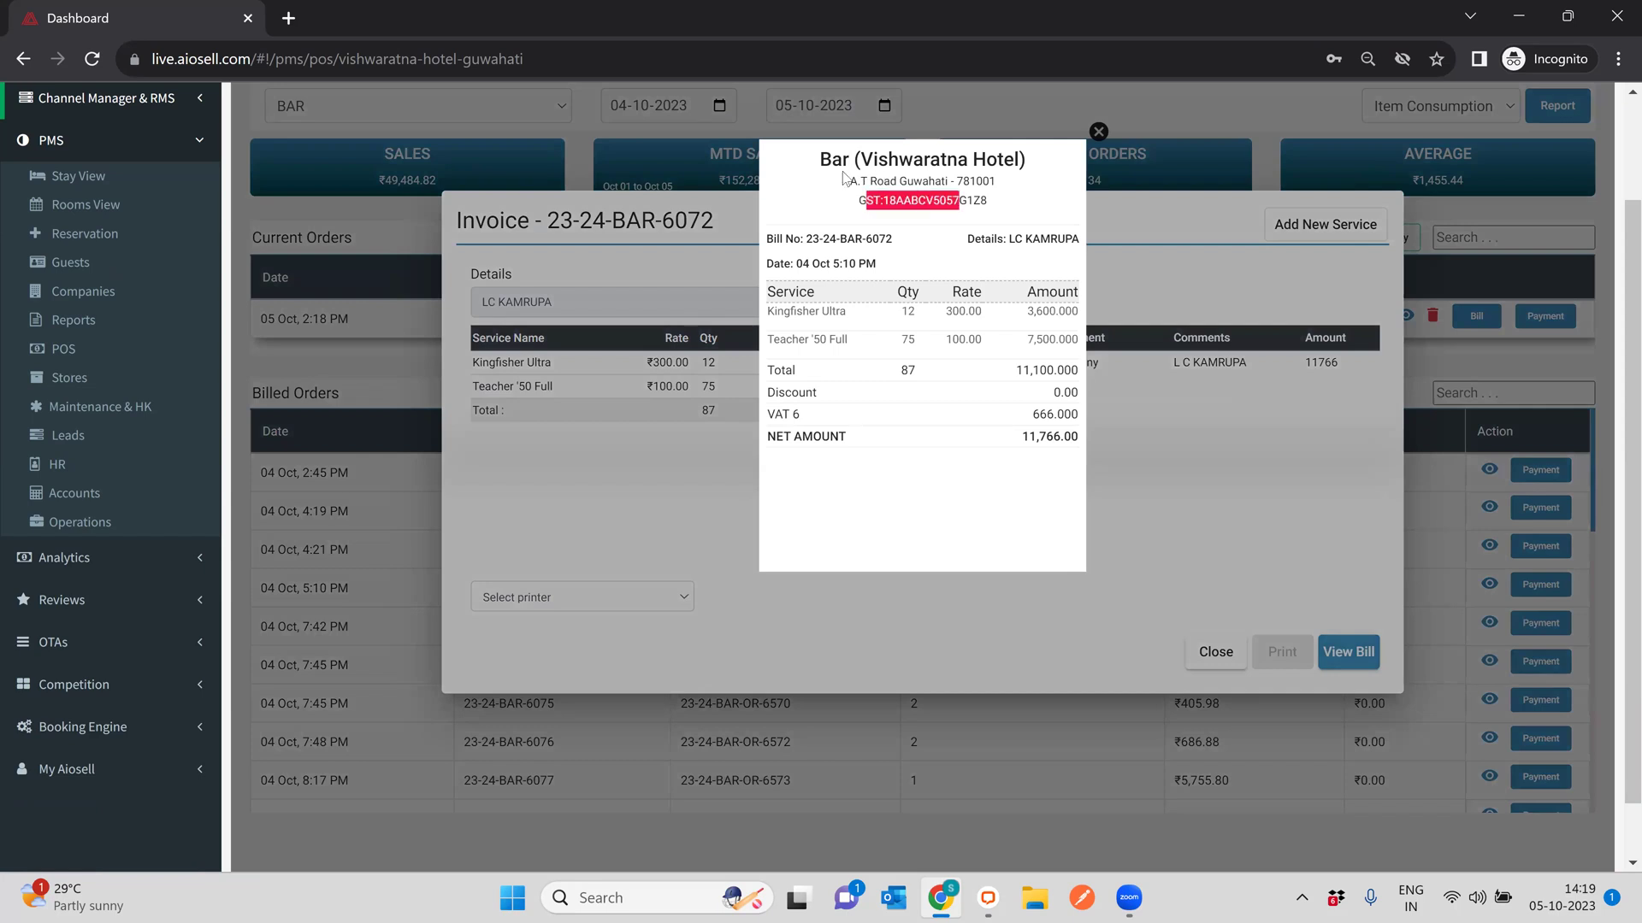
pyautogui.moveTo(767, 240); pyautogui.dragTo(865, 240)
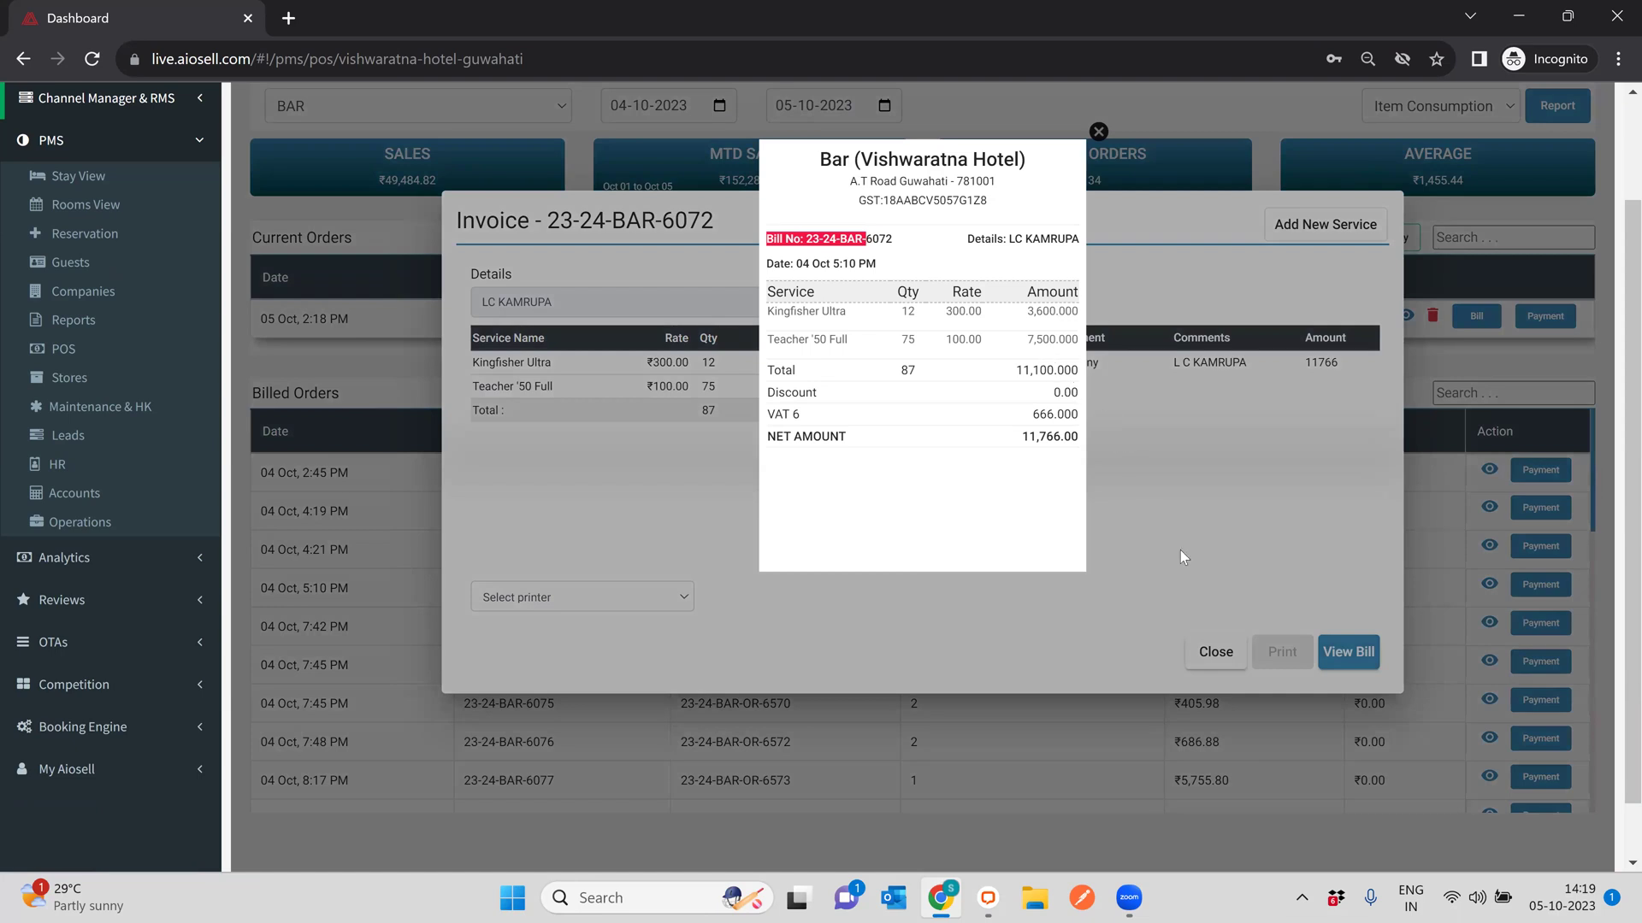
pyautogui.click(784, 614)
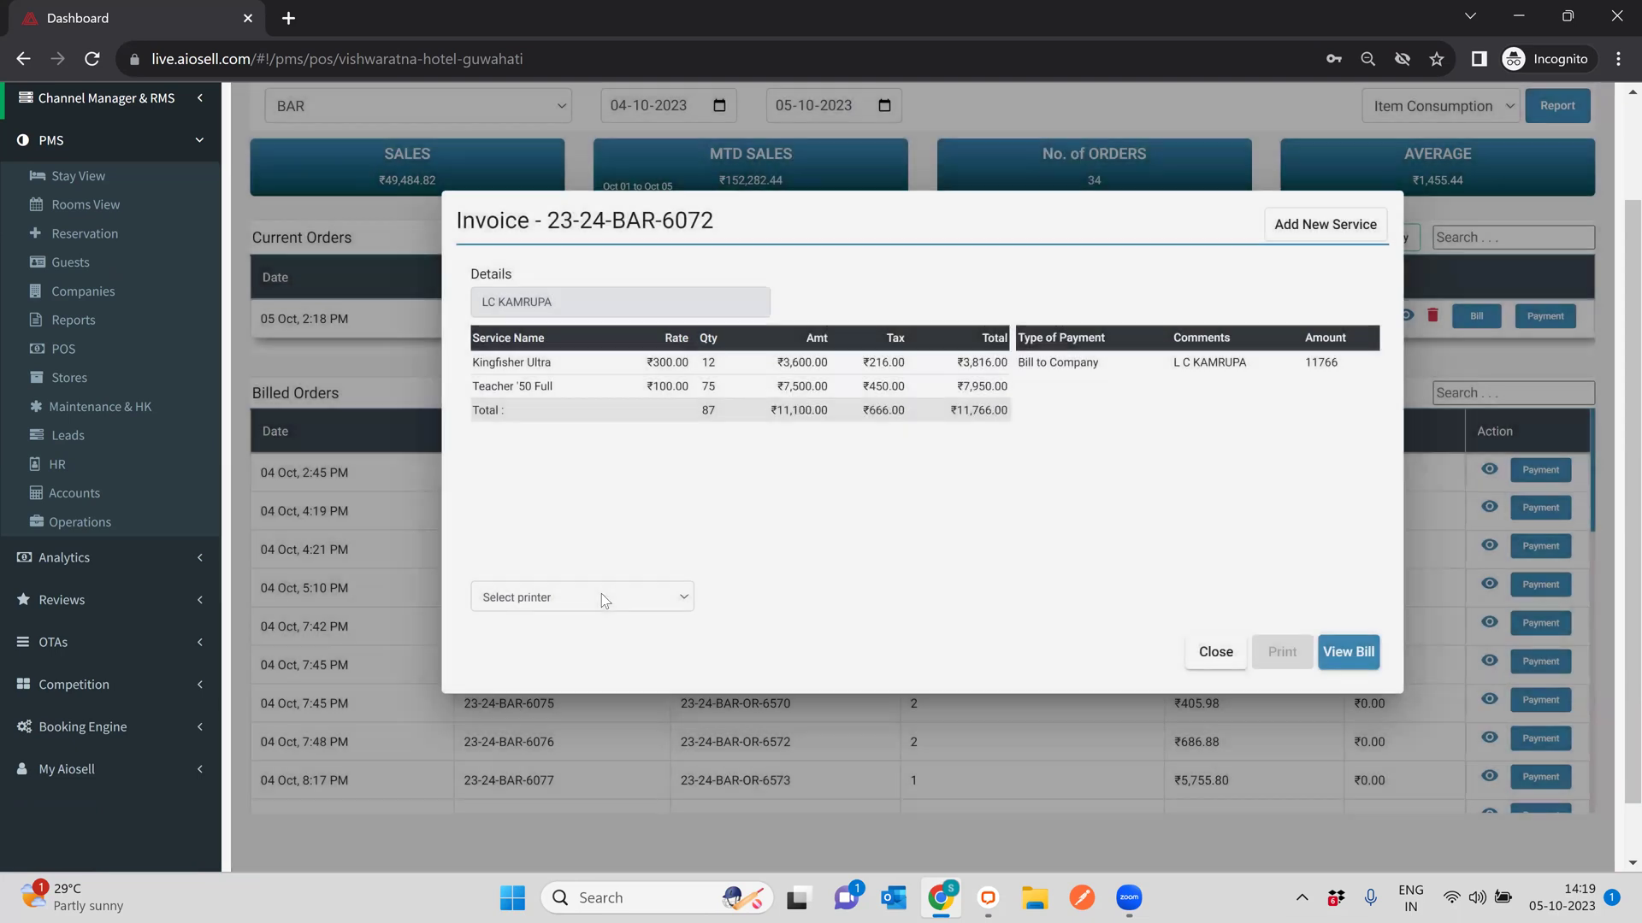
pyautogui.click(663, 597)
pyautogui.click(686, 594)
pyautogui.click(709, 585)
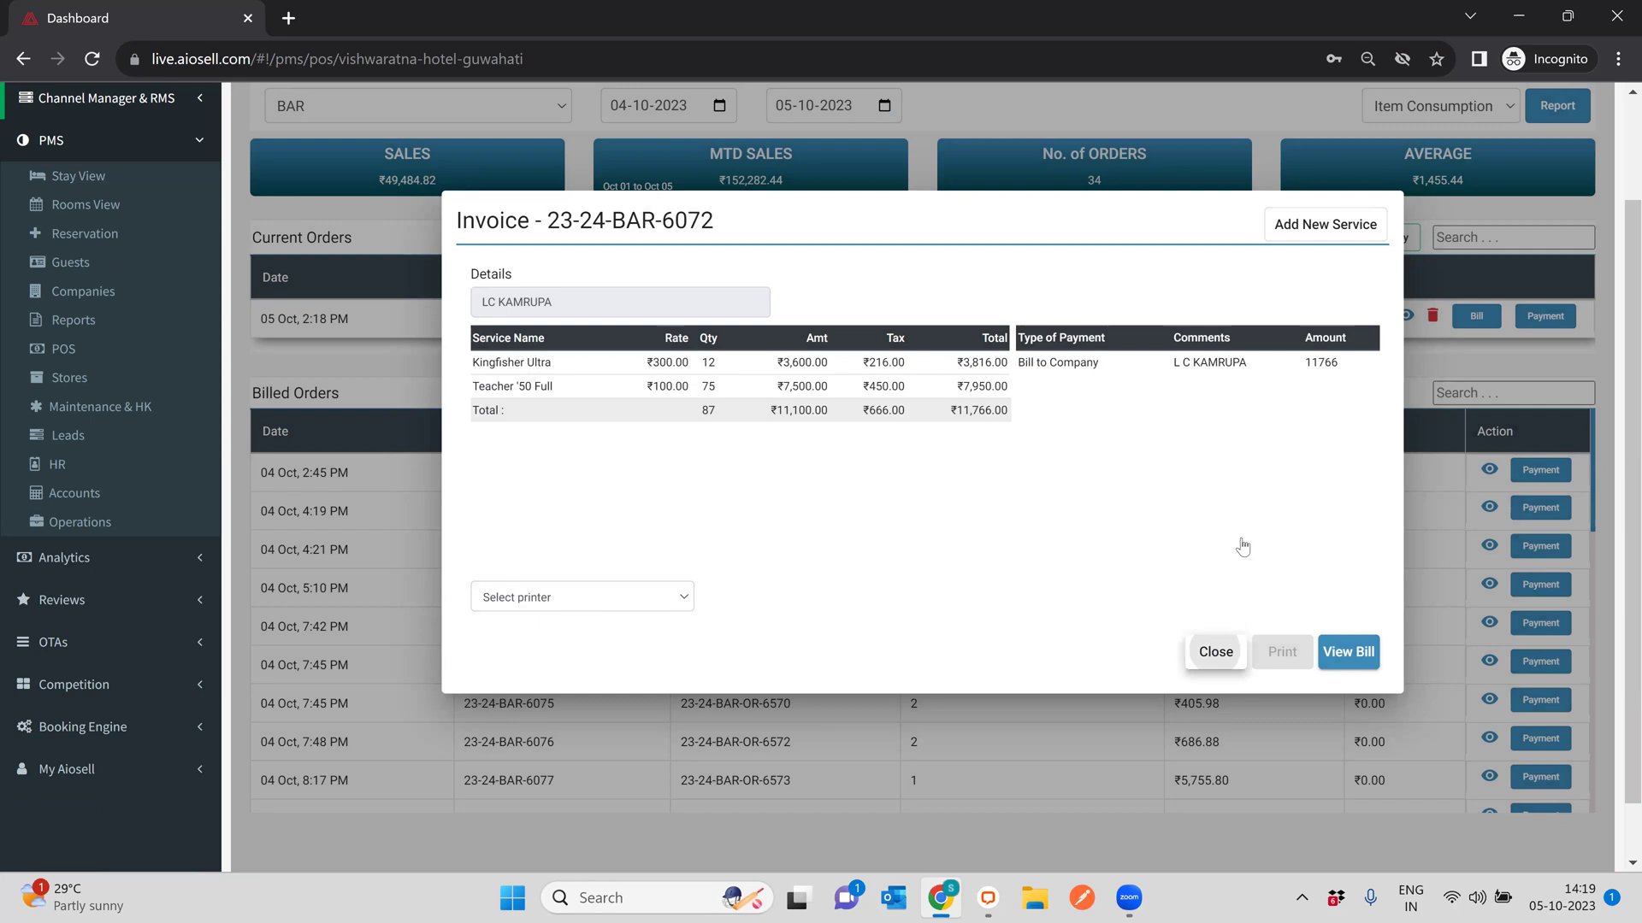
pyautogui.click(1214, 652)
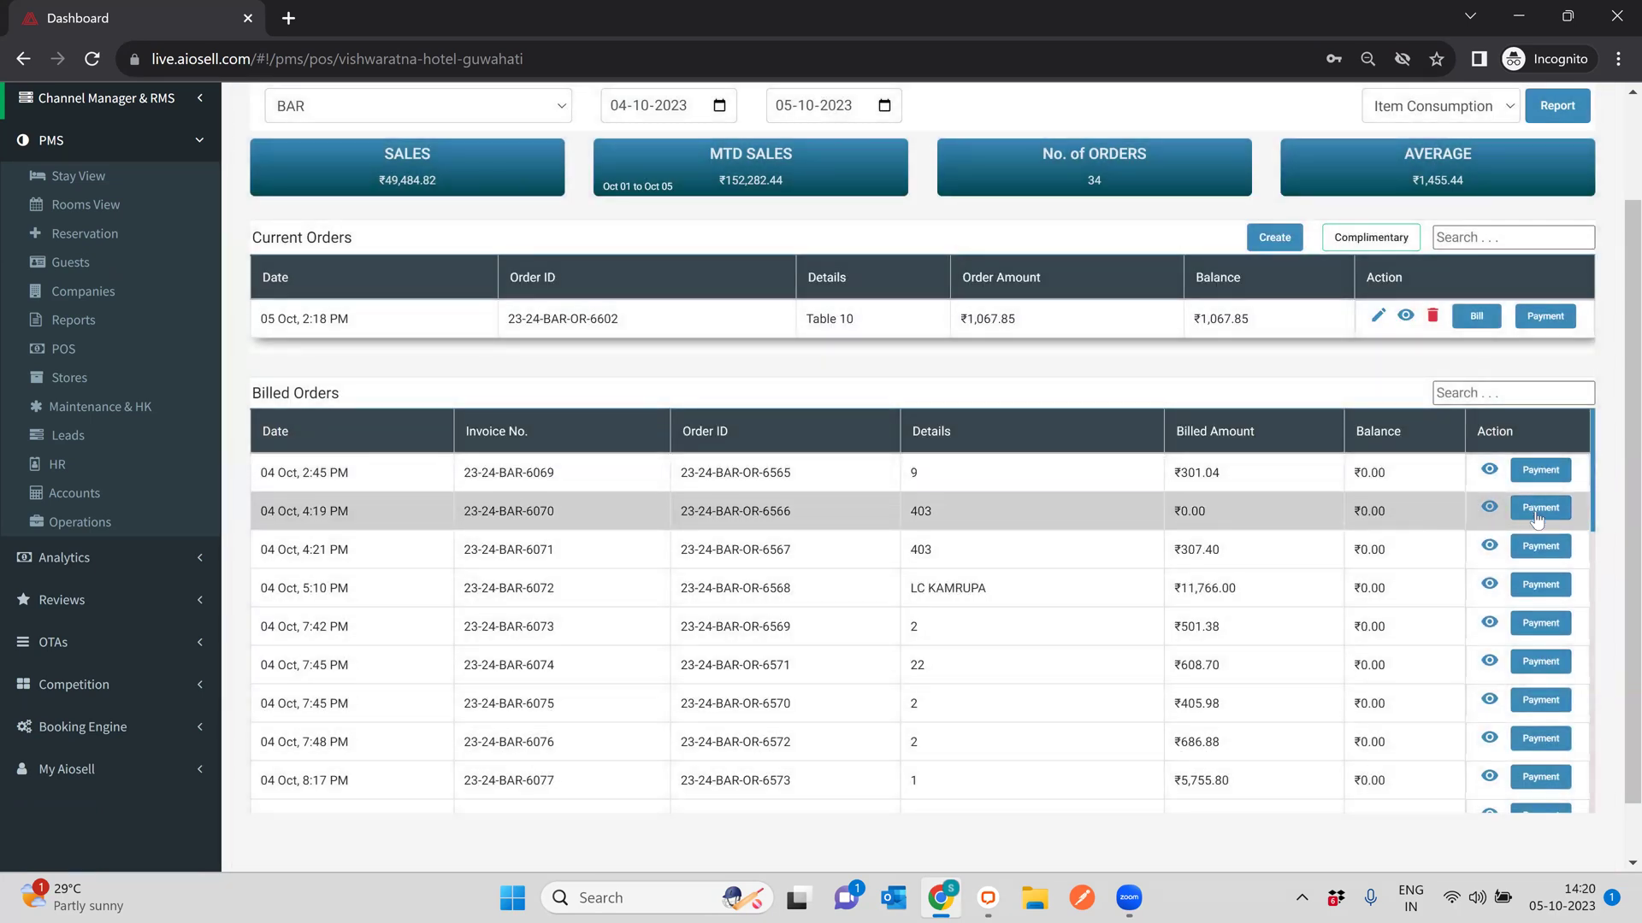
# Open the LC KAMRUPA order's payment form and try Bill to Company as payment type
pyautogui.click(1539, 585)
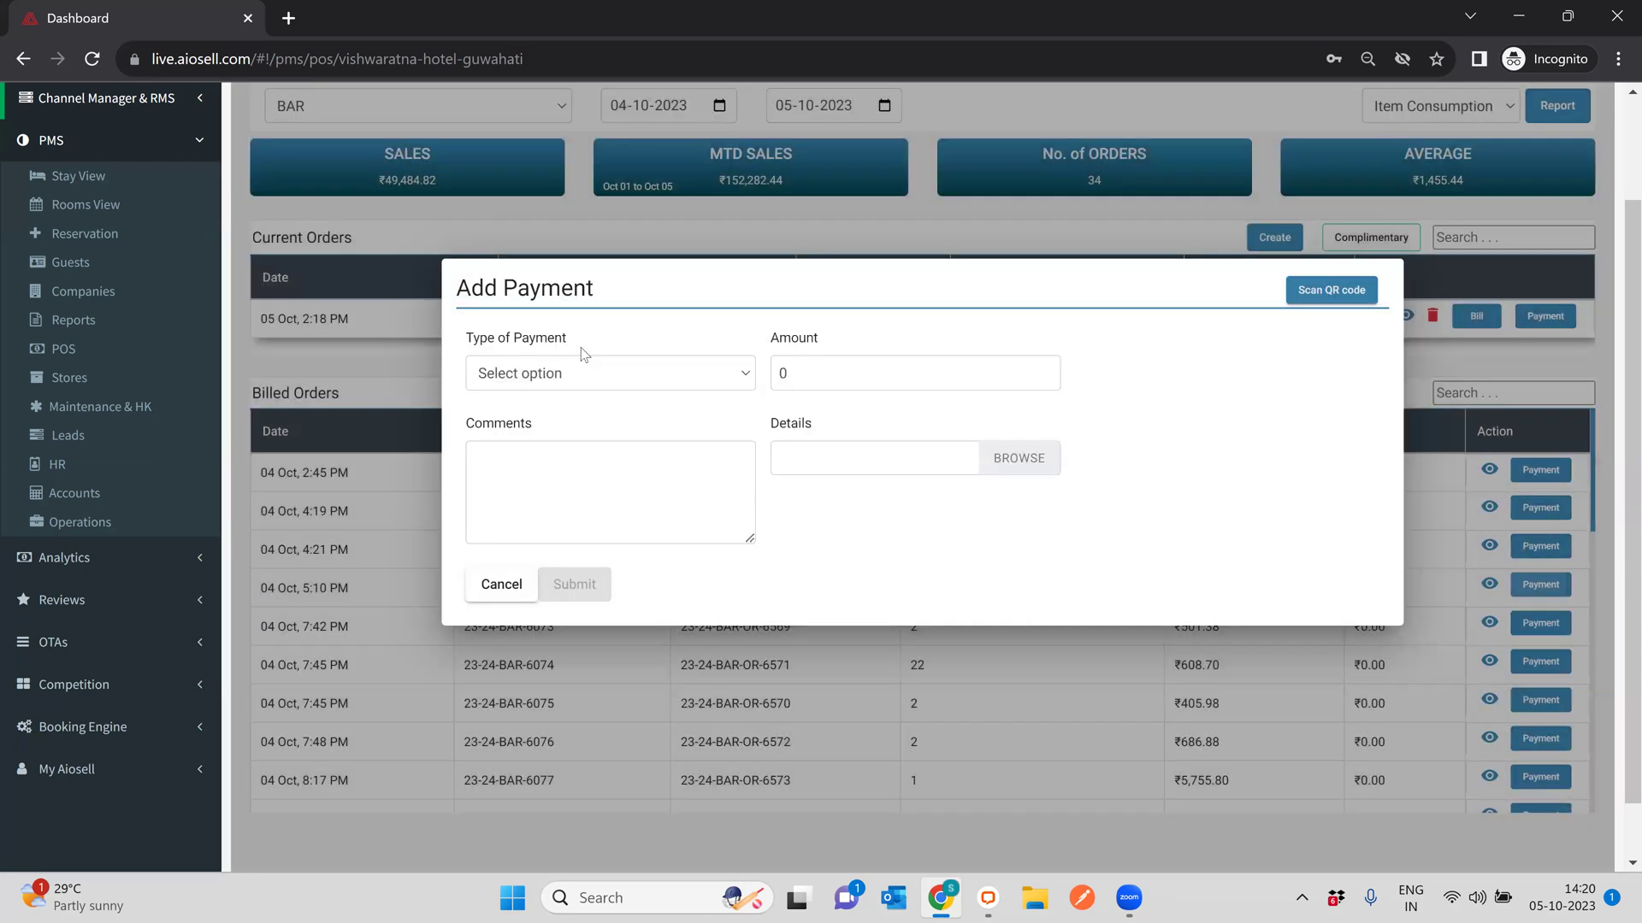
pyautogui.click(582, 371)
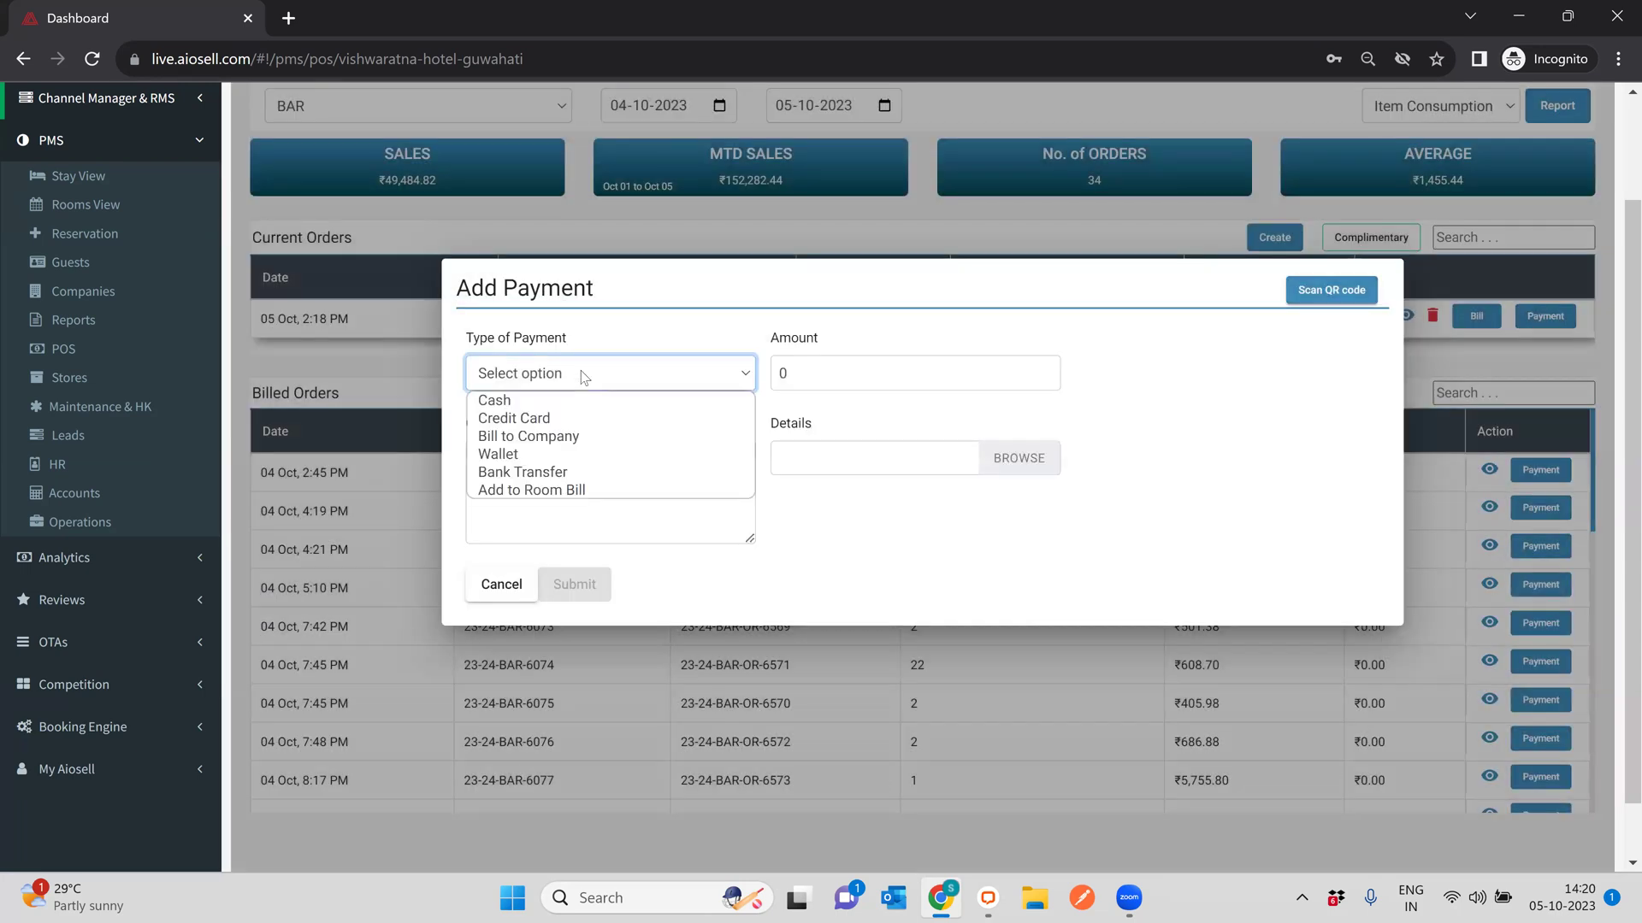
pyautogui.click(550, 436)
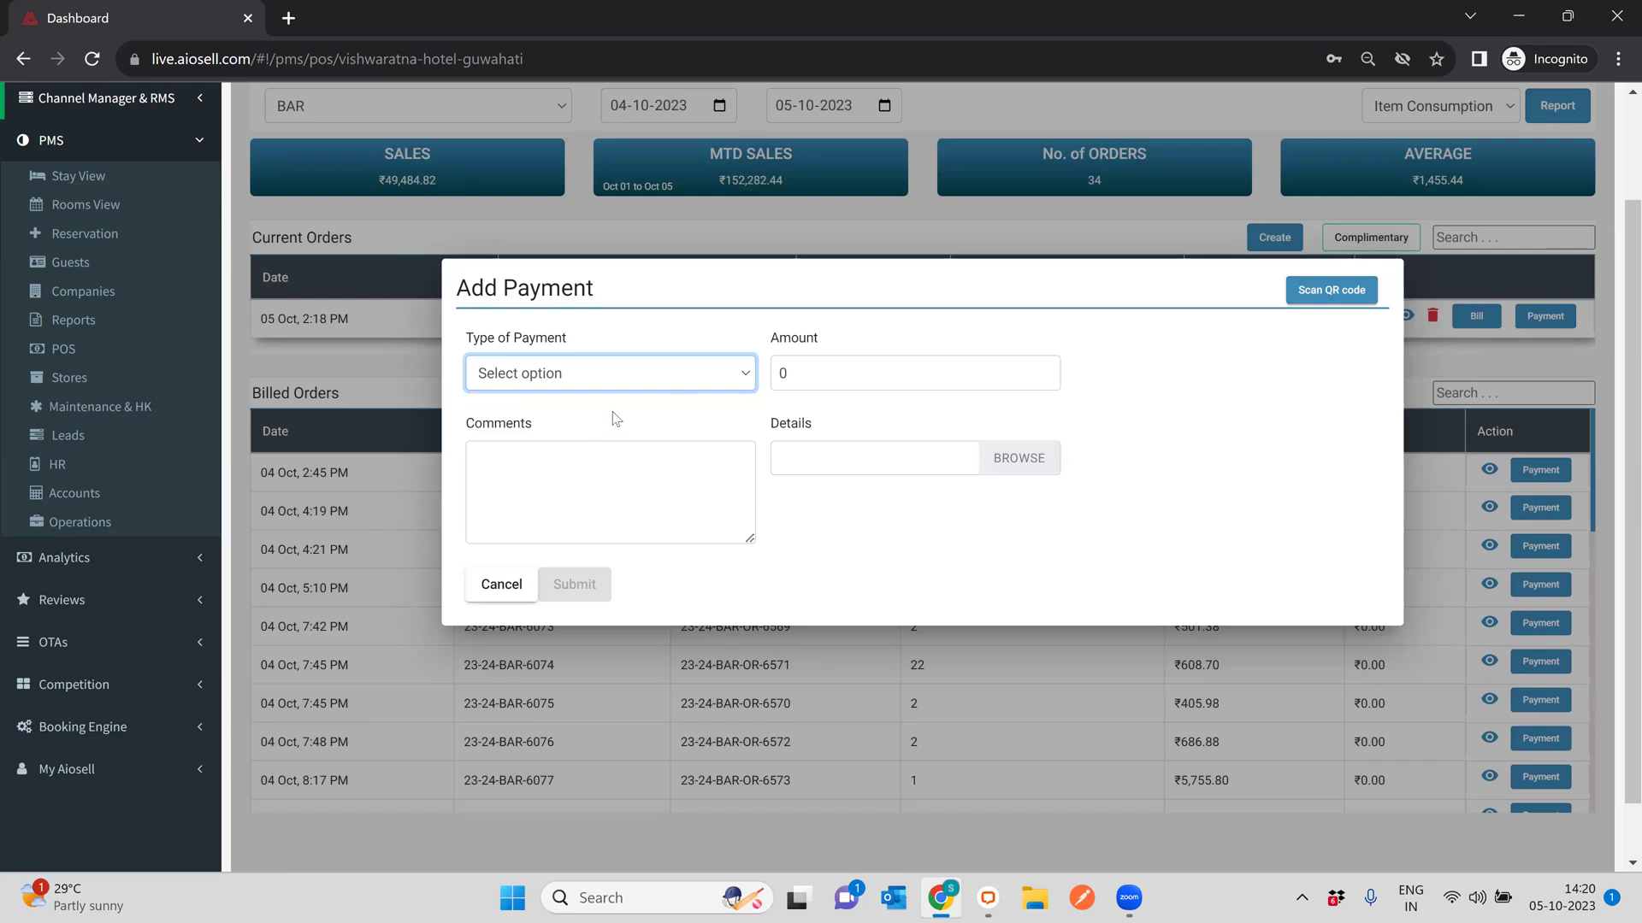
pyautogui.click(583, 454)
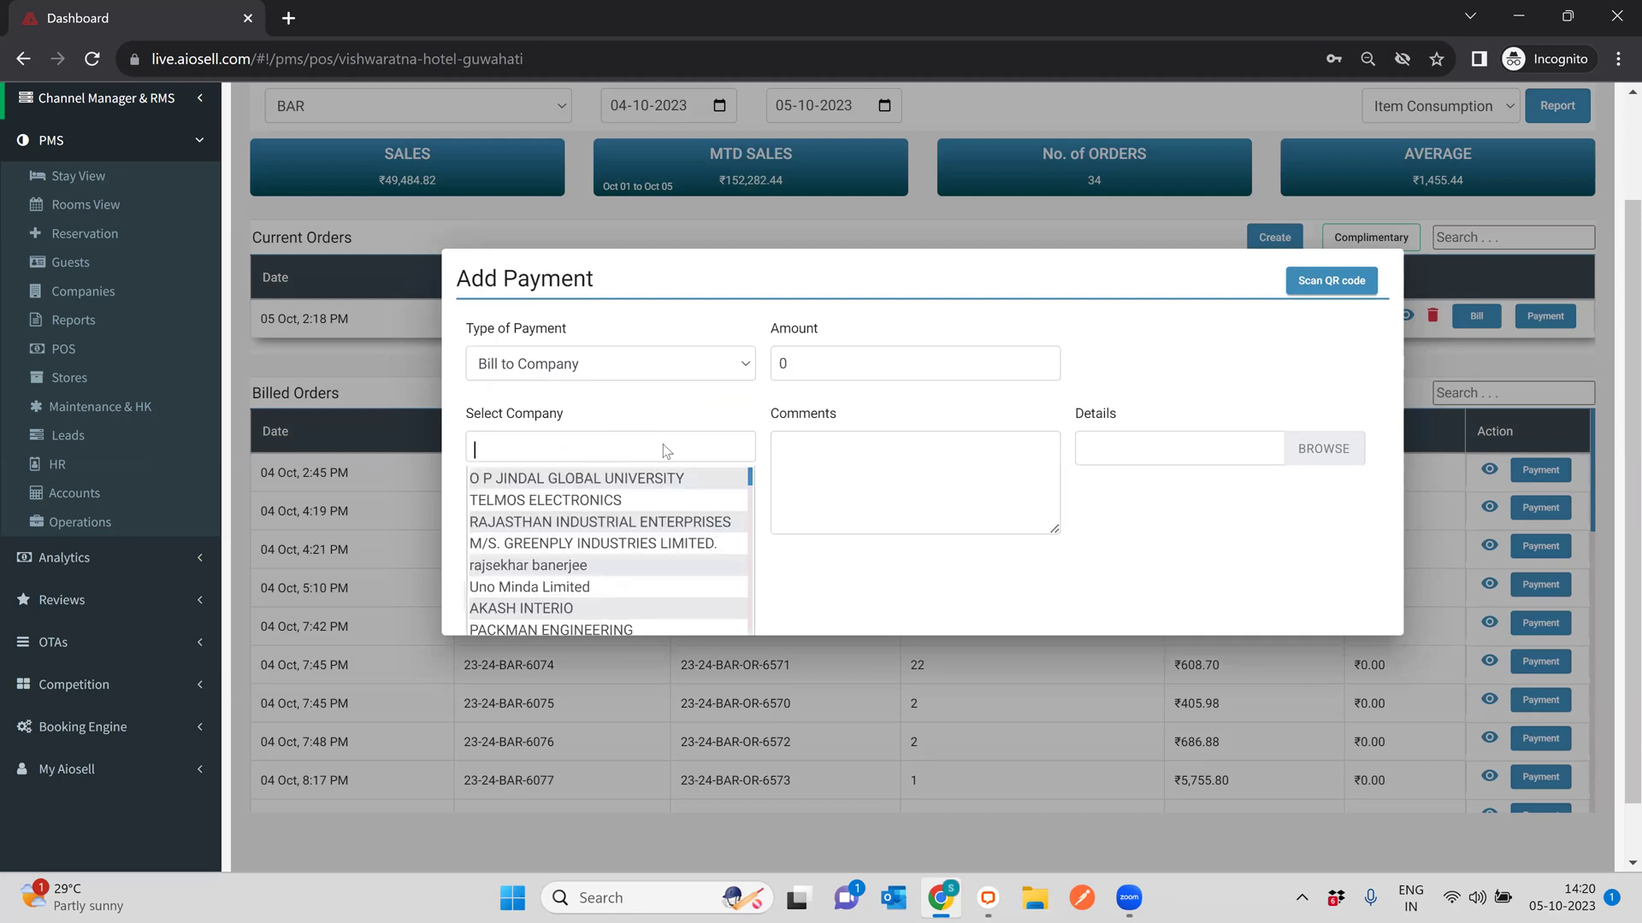
pyautogui.click(616, 389)
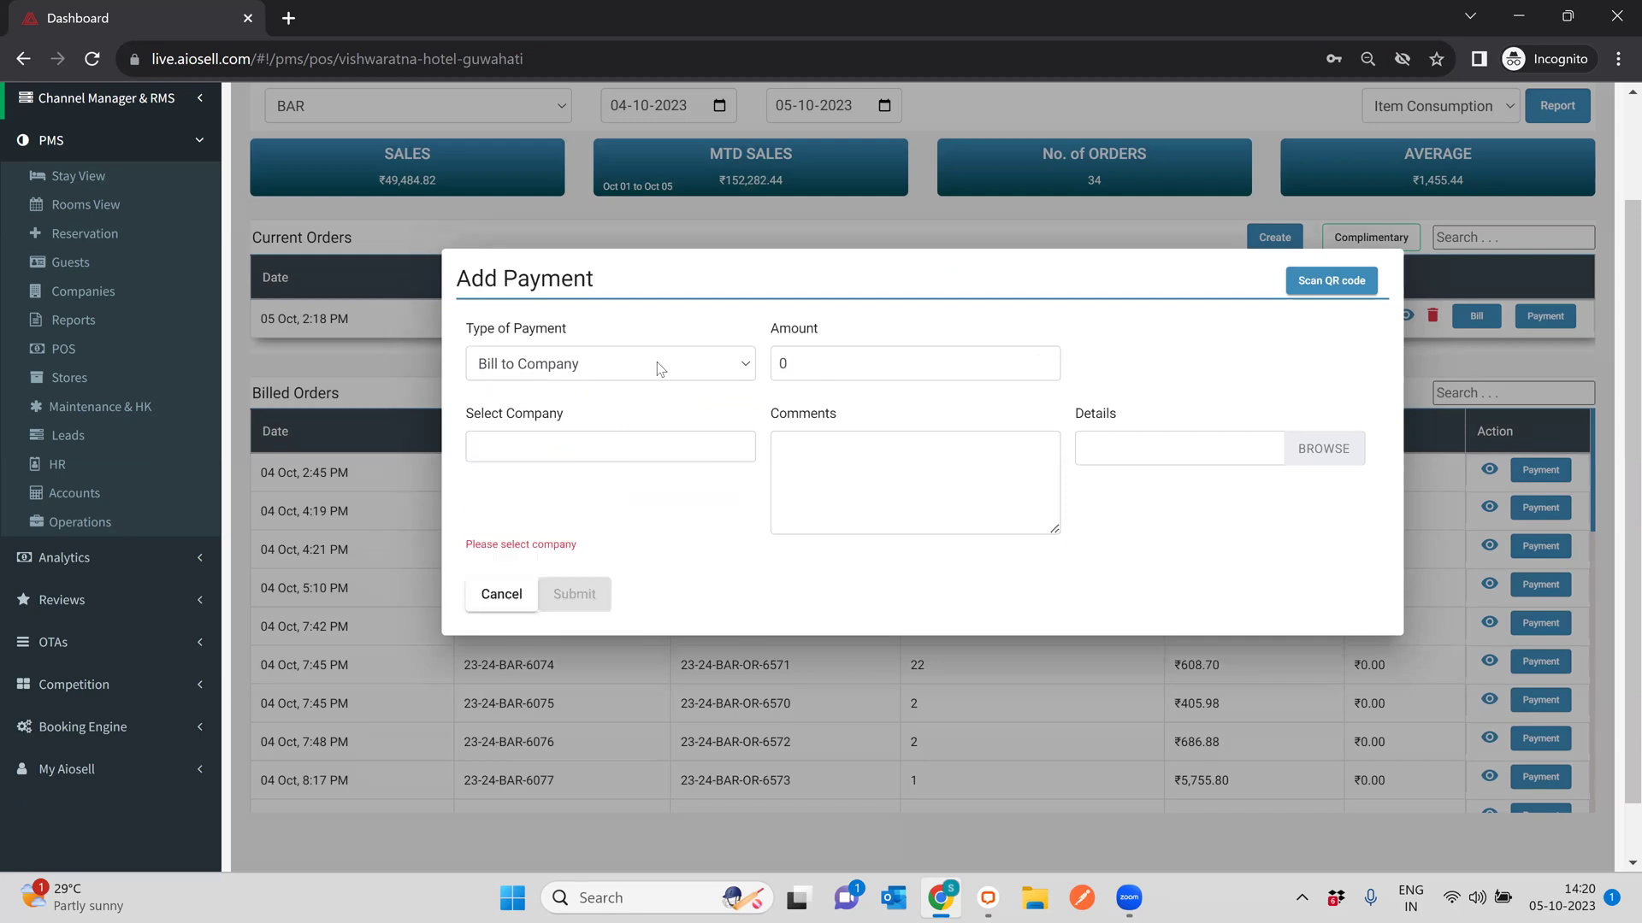
pyautogui.click(643, 365)
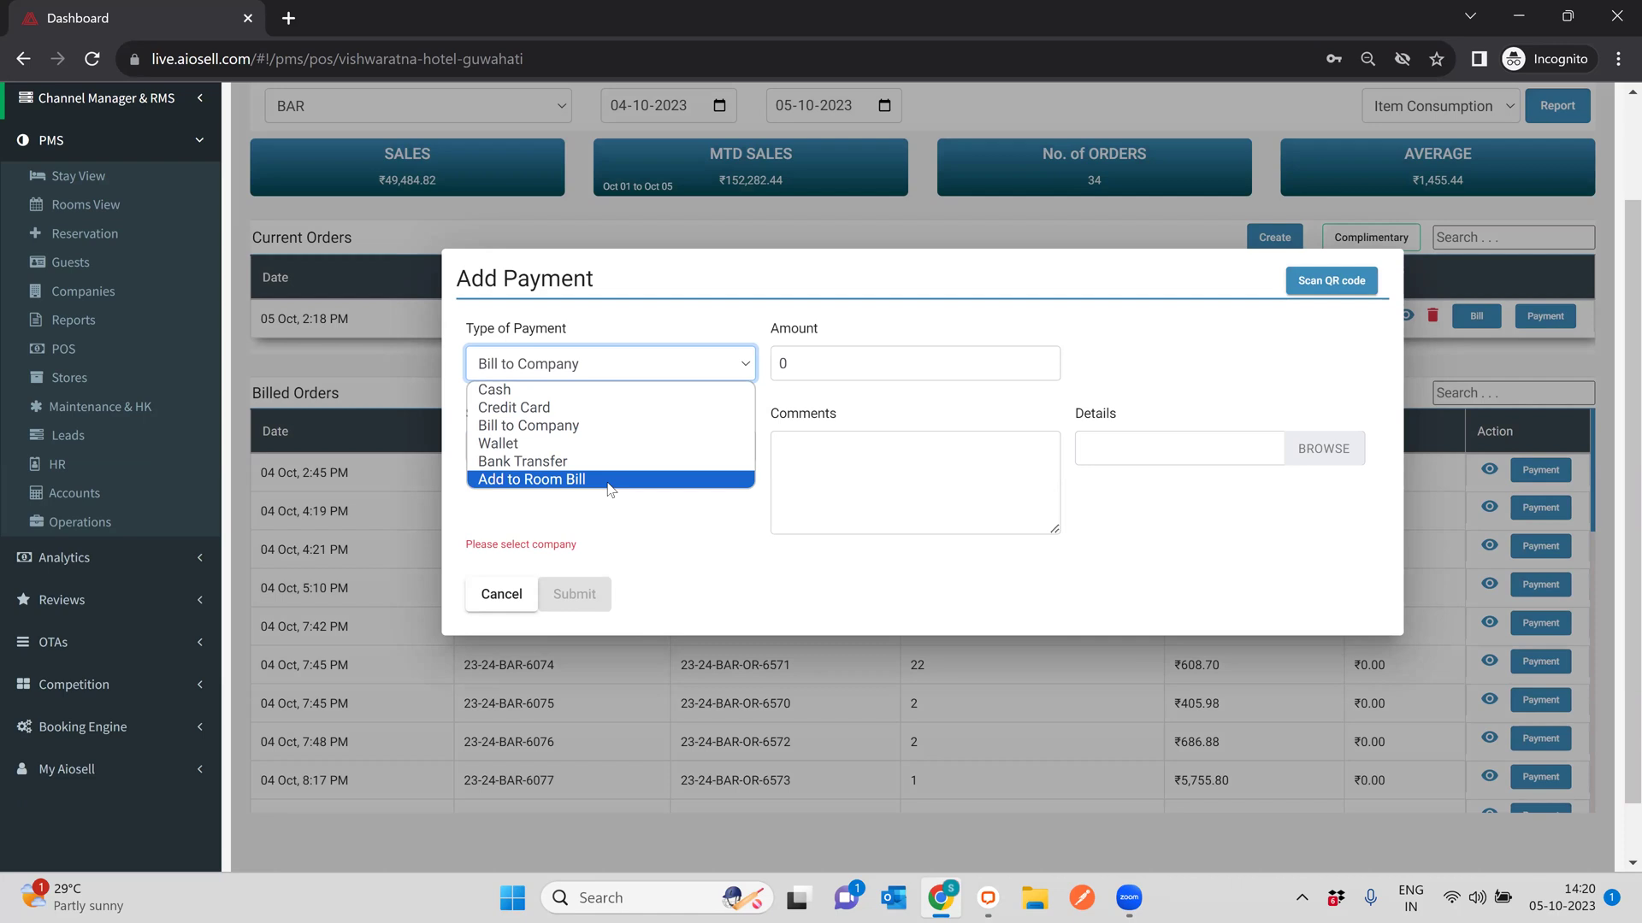
# Switch to Add to Room Bill for room 424, skip attaching a file, and cancel the payment
pyautogui.click(609, 484)
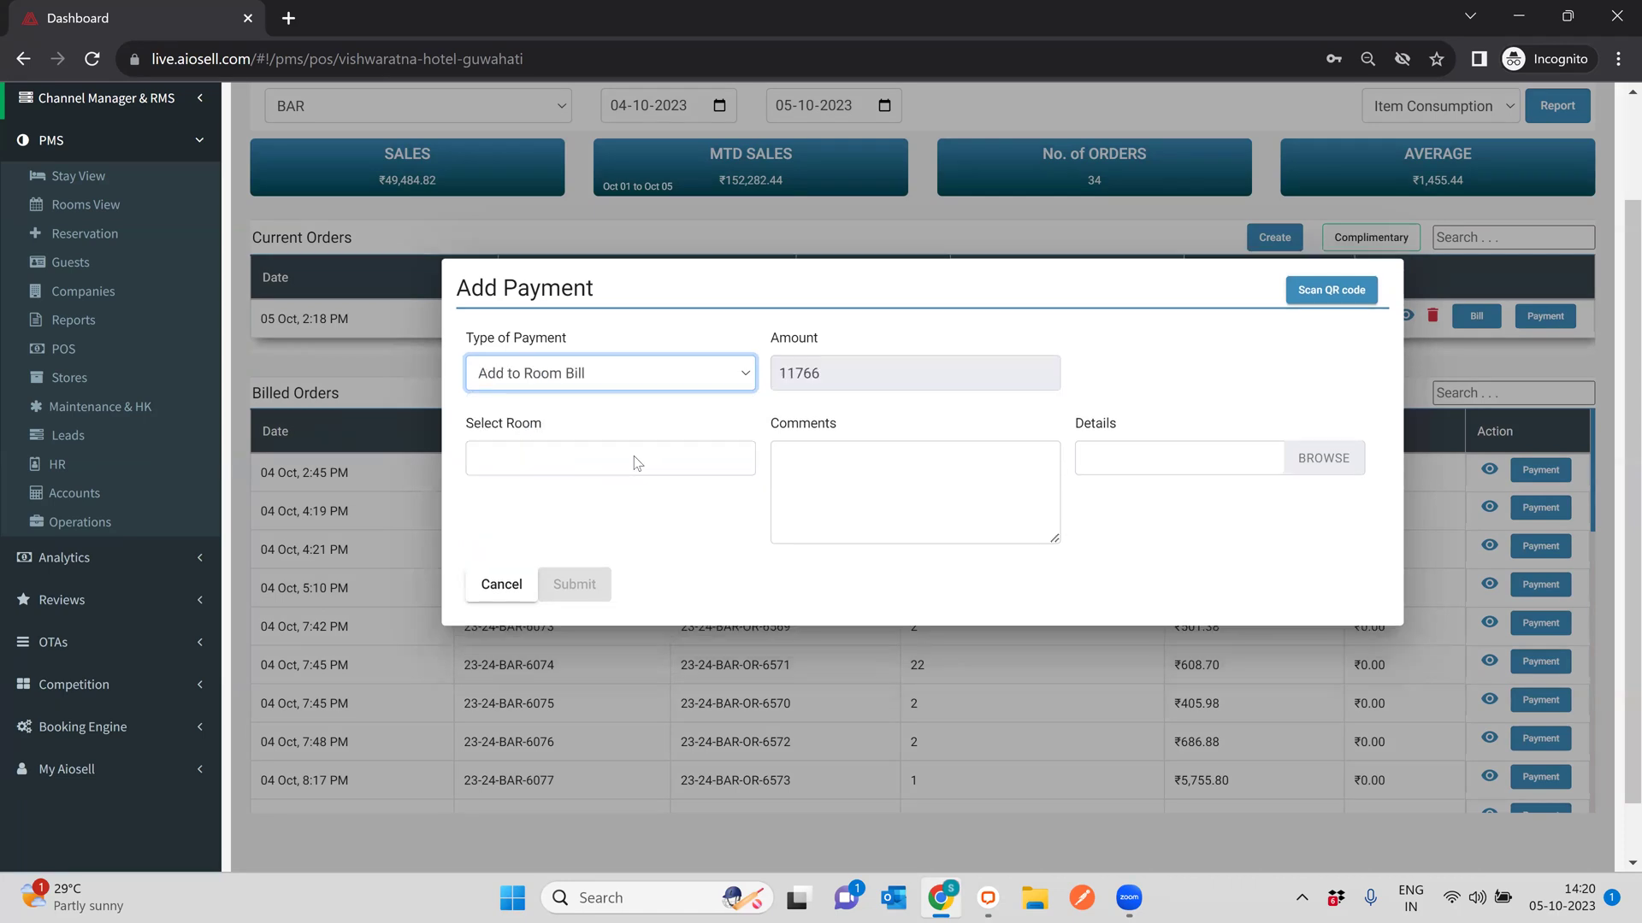
pyautogui.click(566, 466)
pyautogui.scroll(-5, 705, 560)
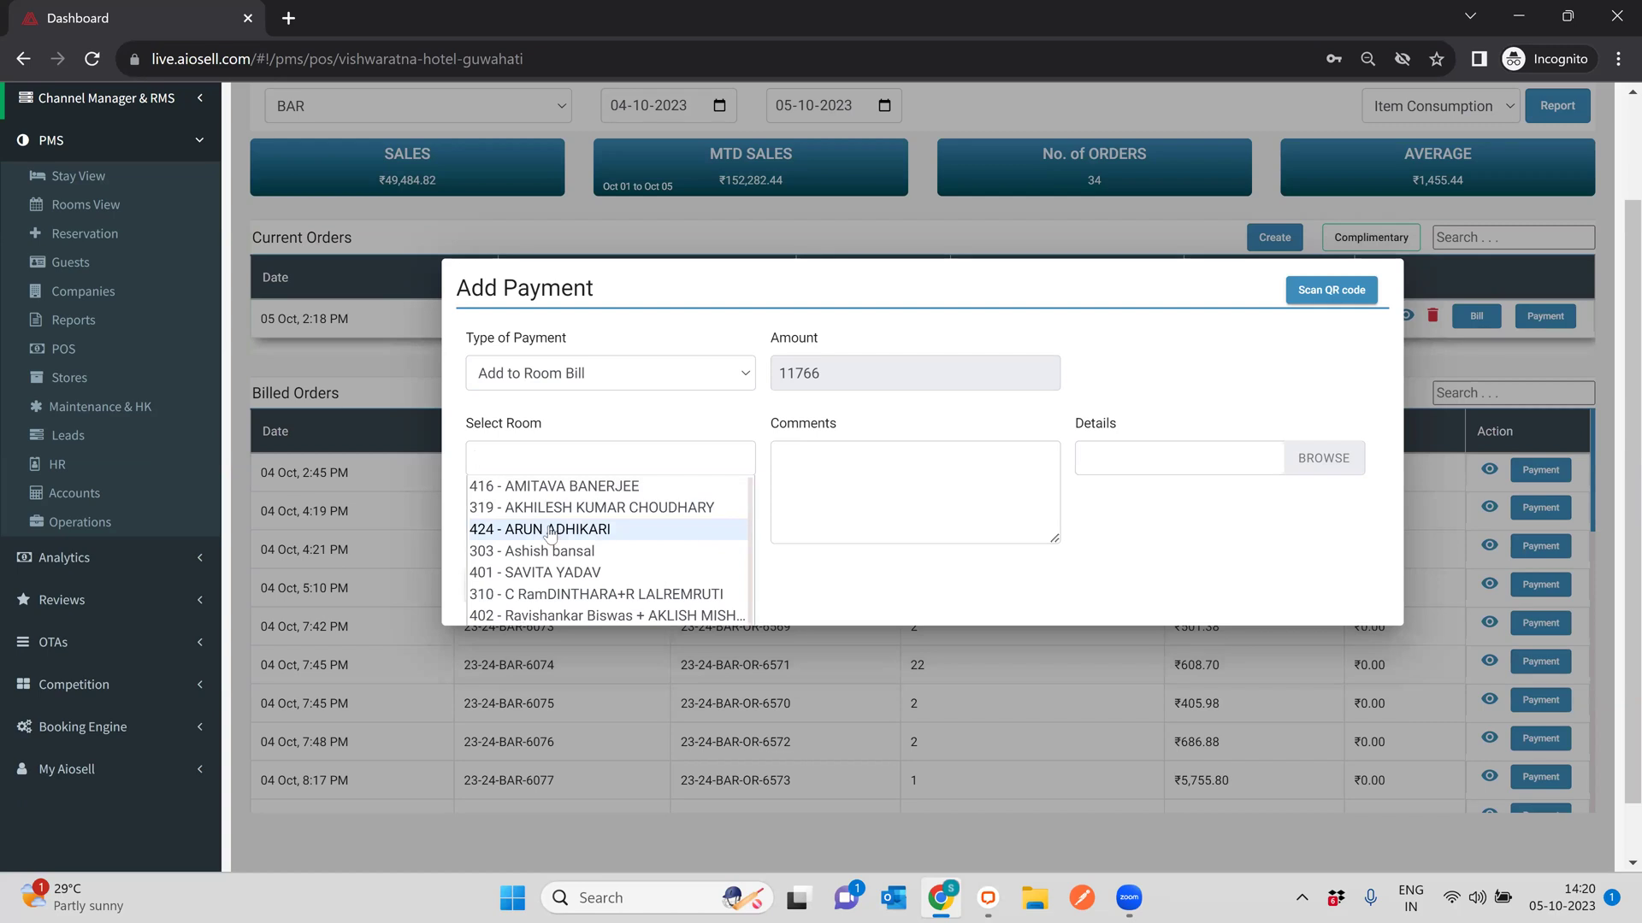
pyautogui.click(558, 530)
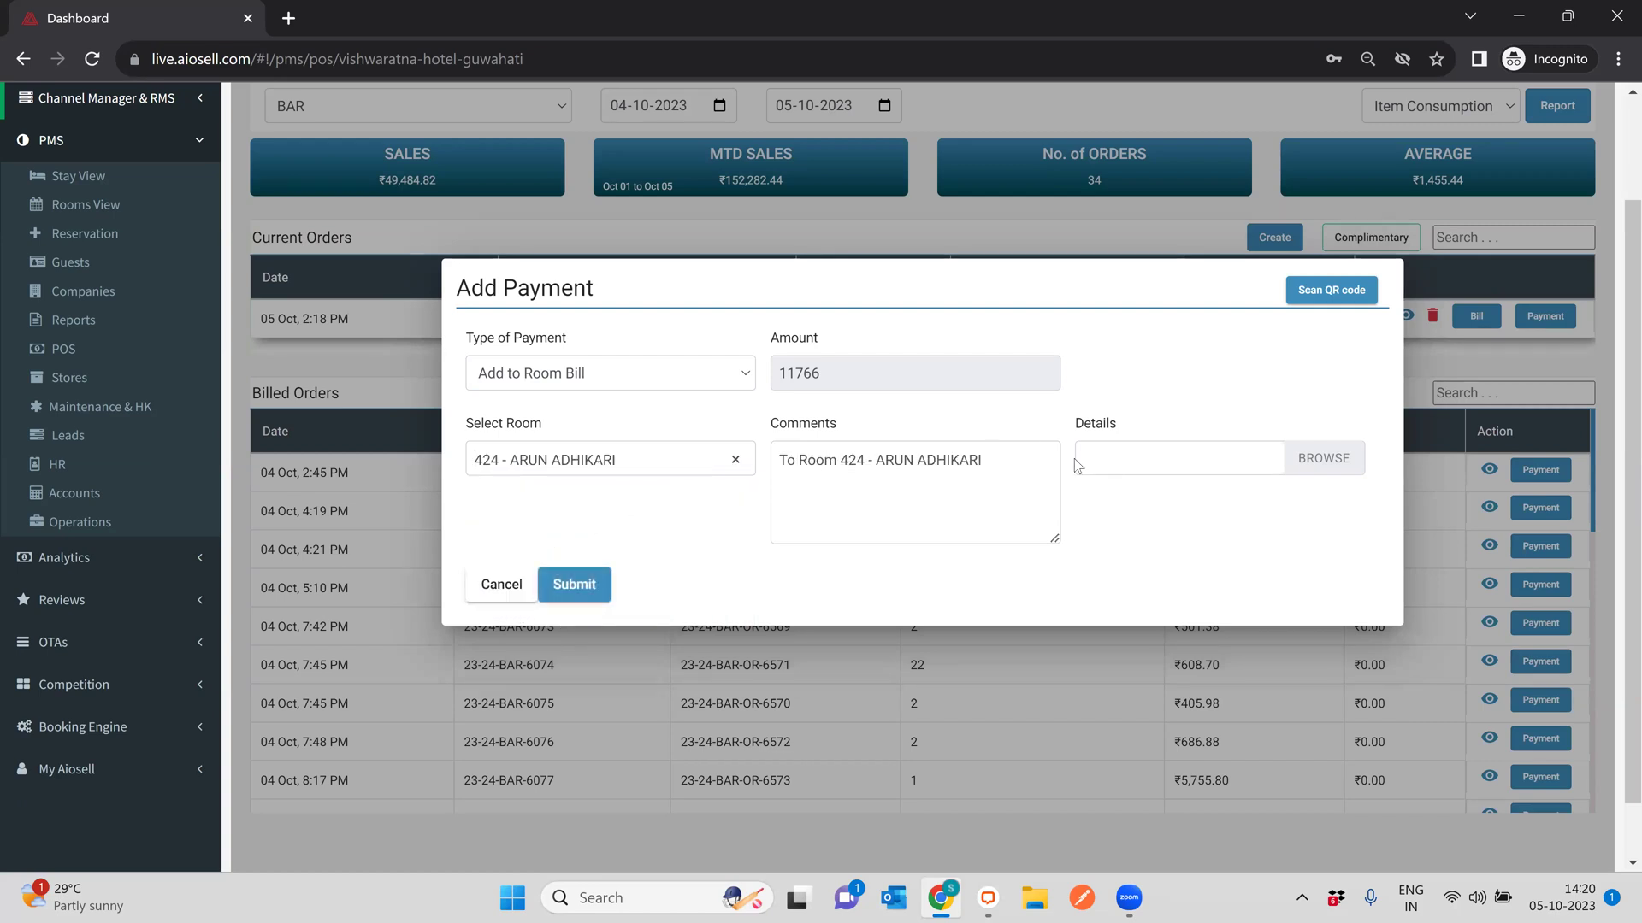
pyautogui.click(1150, 458)
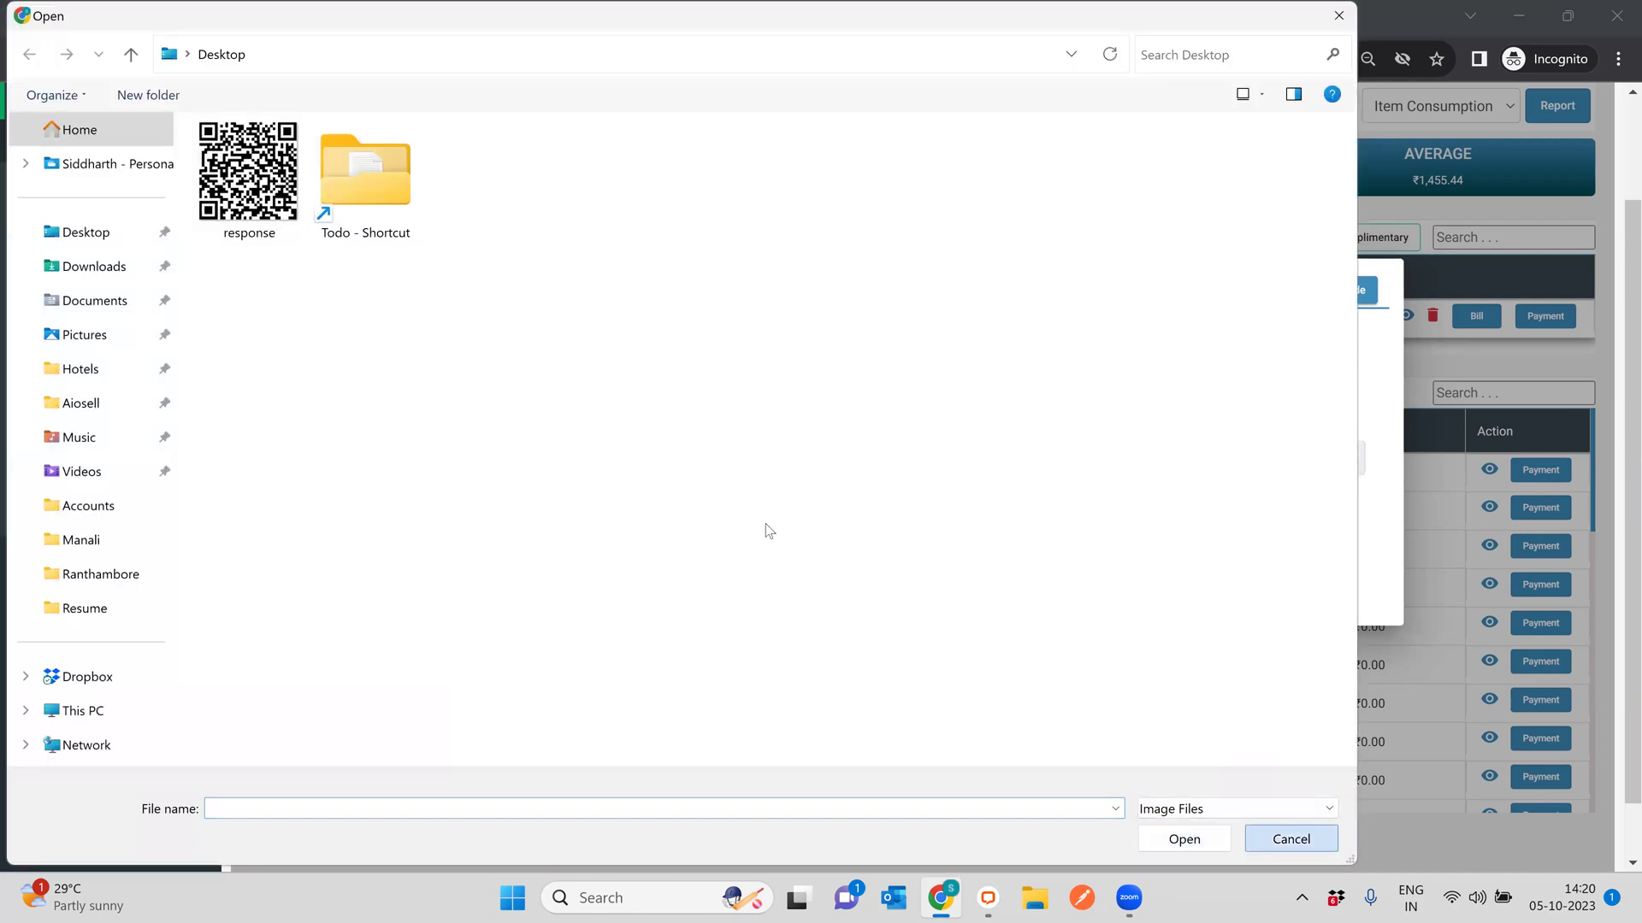
pyautogui.press('Escape')
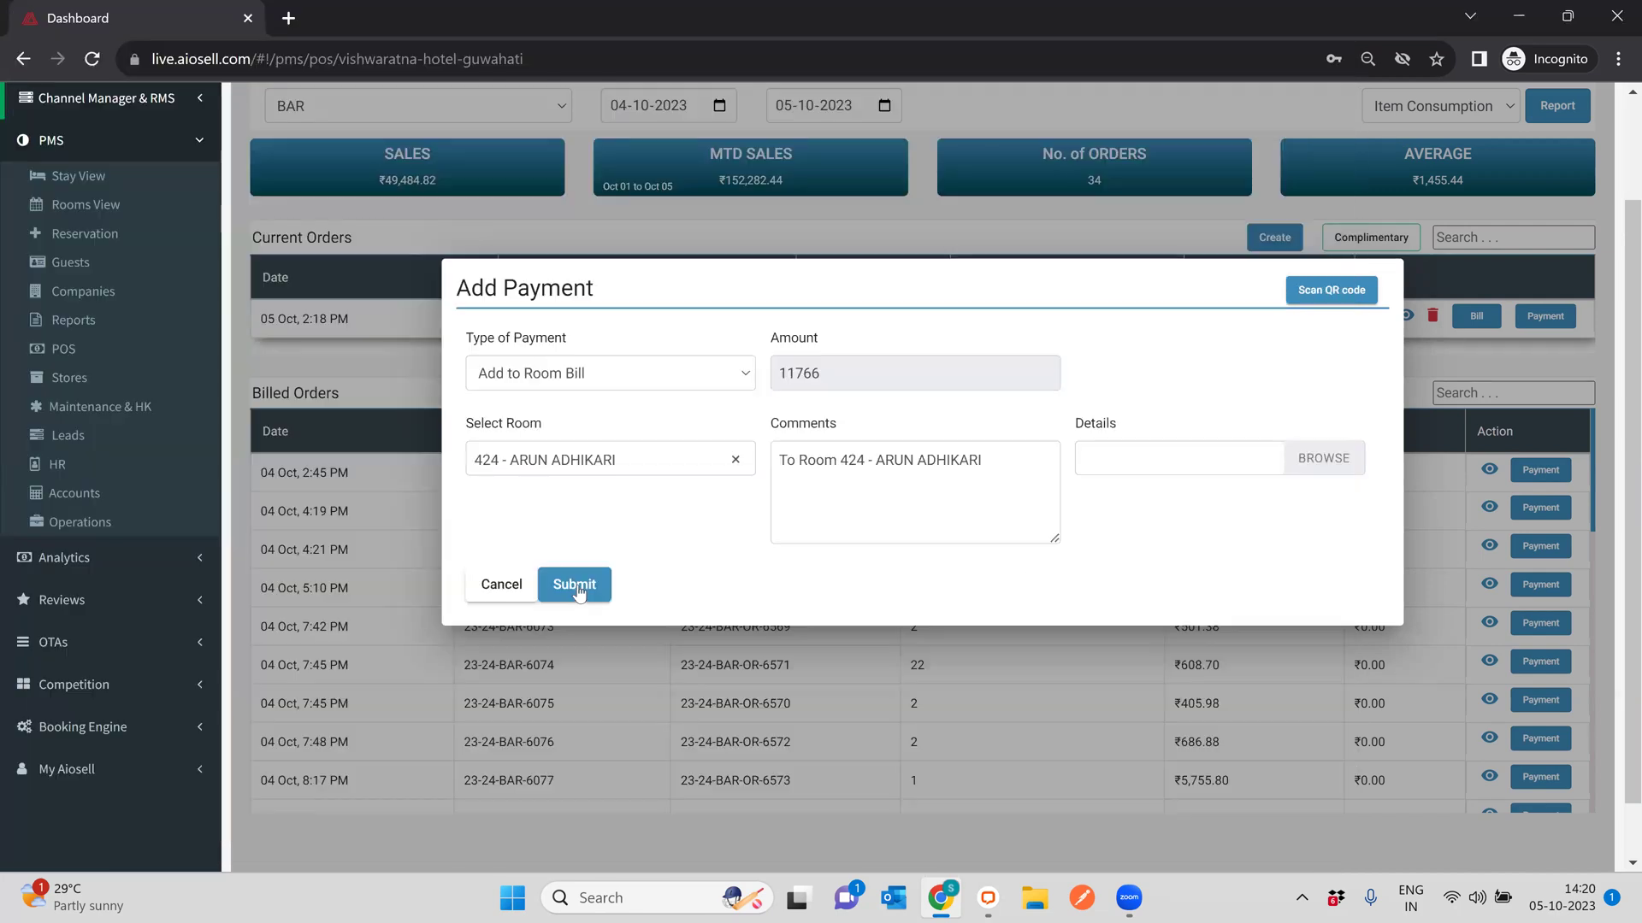
pyautogui.click(505, 587)
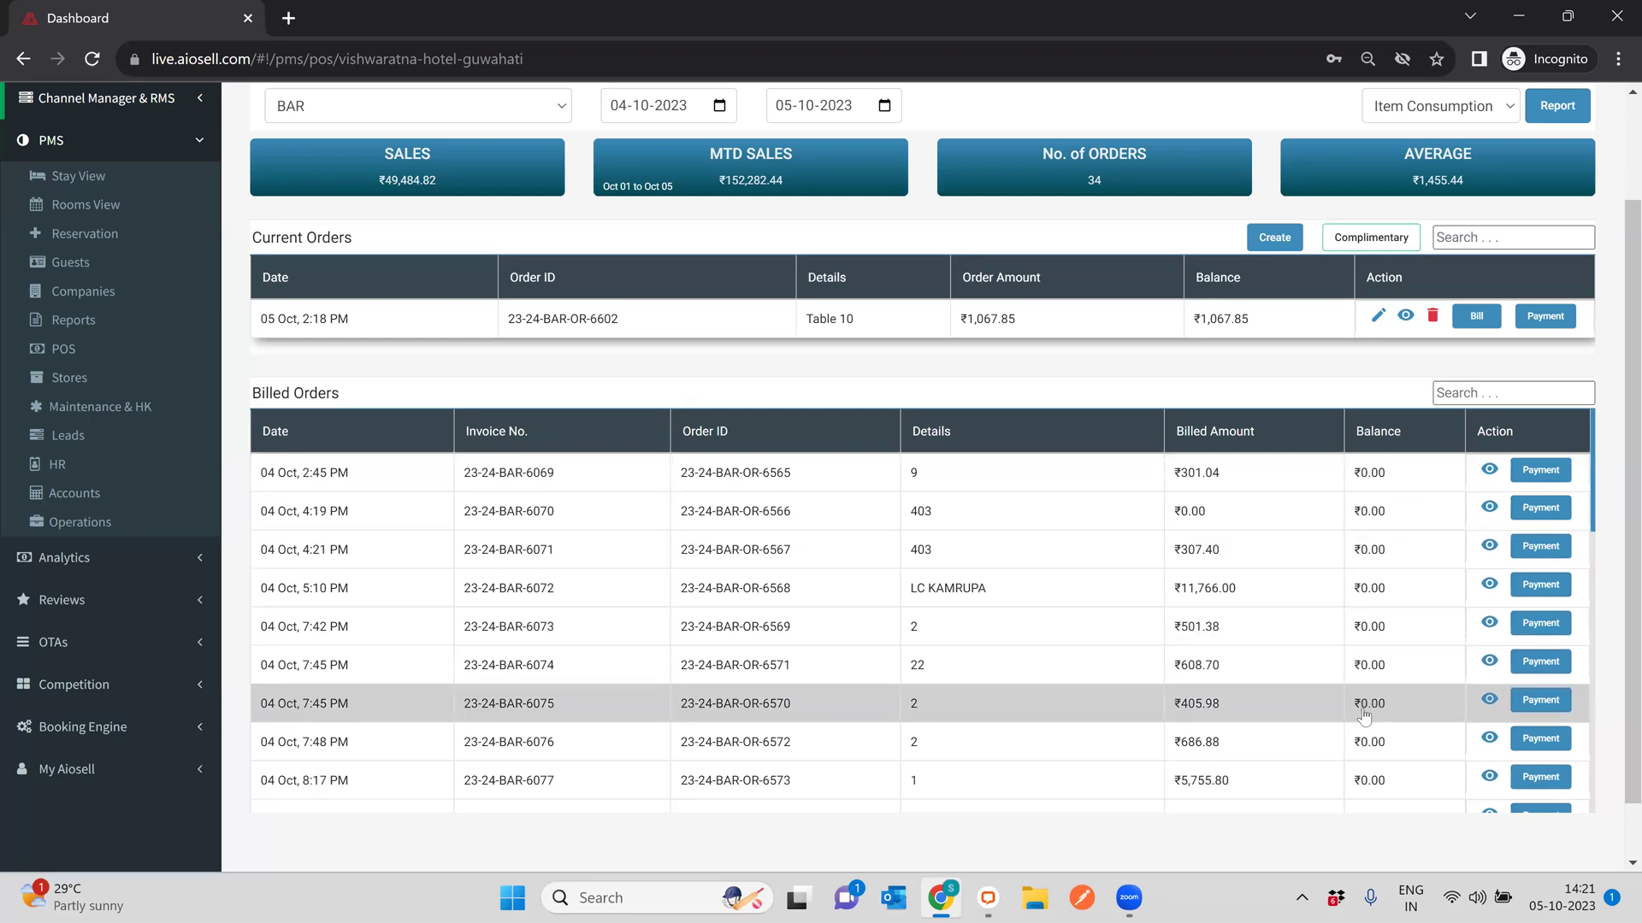
pyautogui.scroll(1, 1366, 693)
pyautogui.scroll(1, 1365, 691)
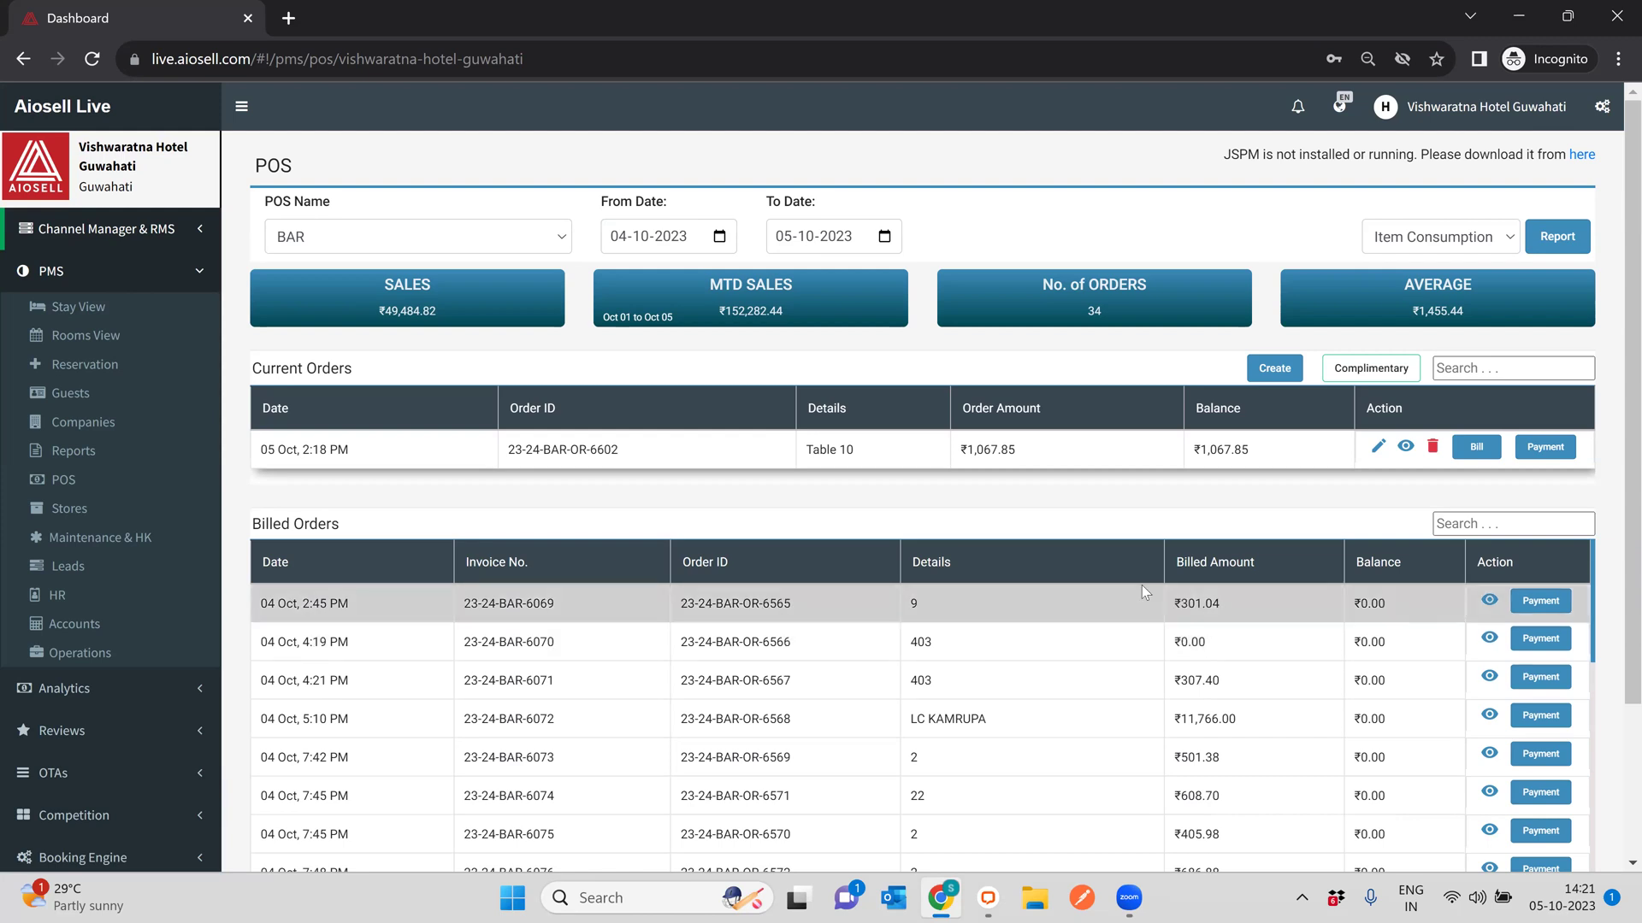
pyautogui.scroll(-3, 1112, 585)
pyautogui.scroll(3, 1080, 585)
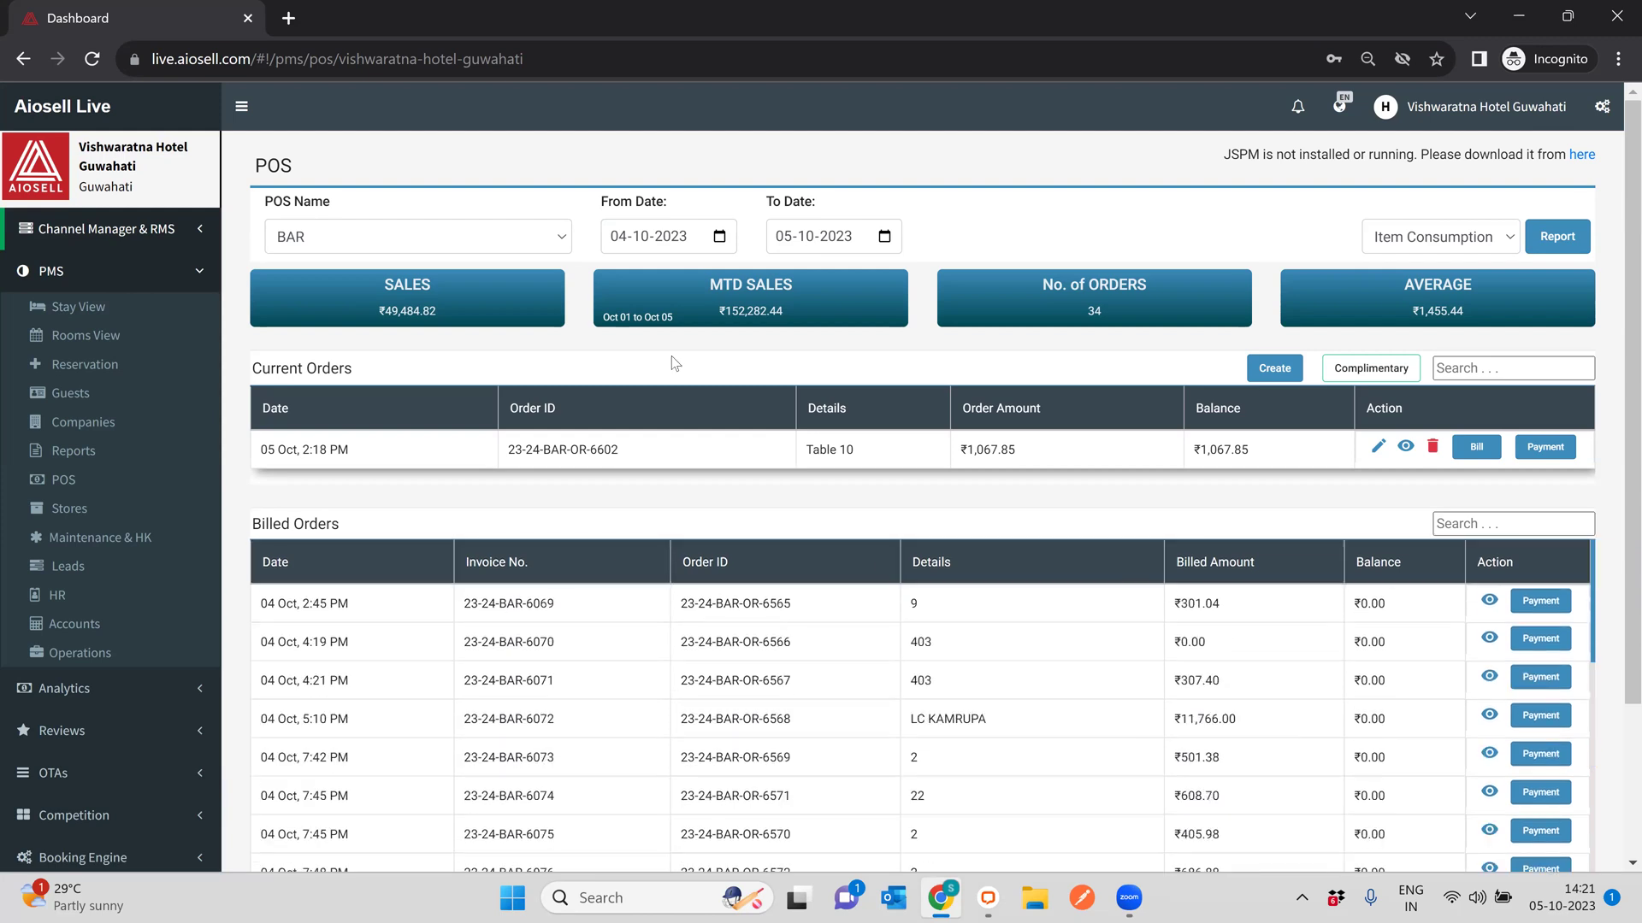
pyautogui.click(356, 237)
pyautogui.click(1002, 244)
pyautogui.scroll(-2, 545, 573)
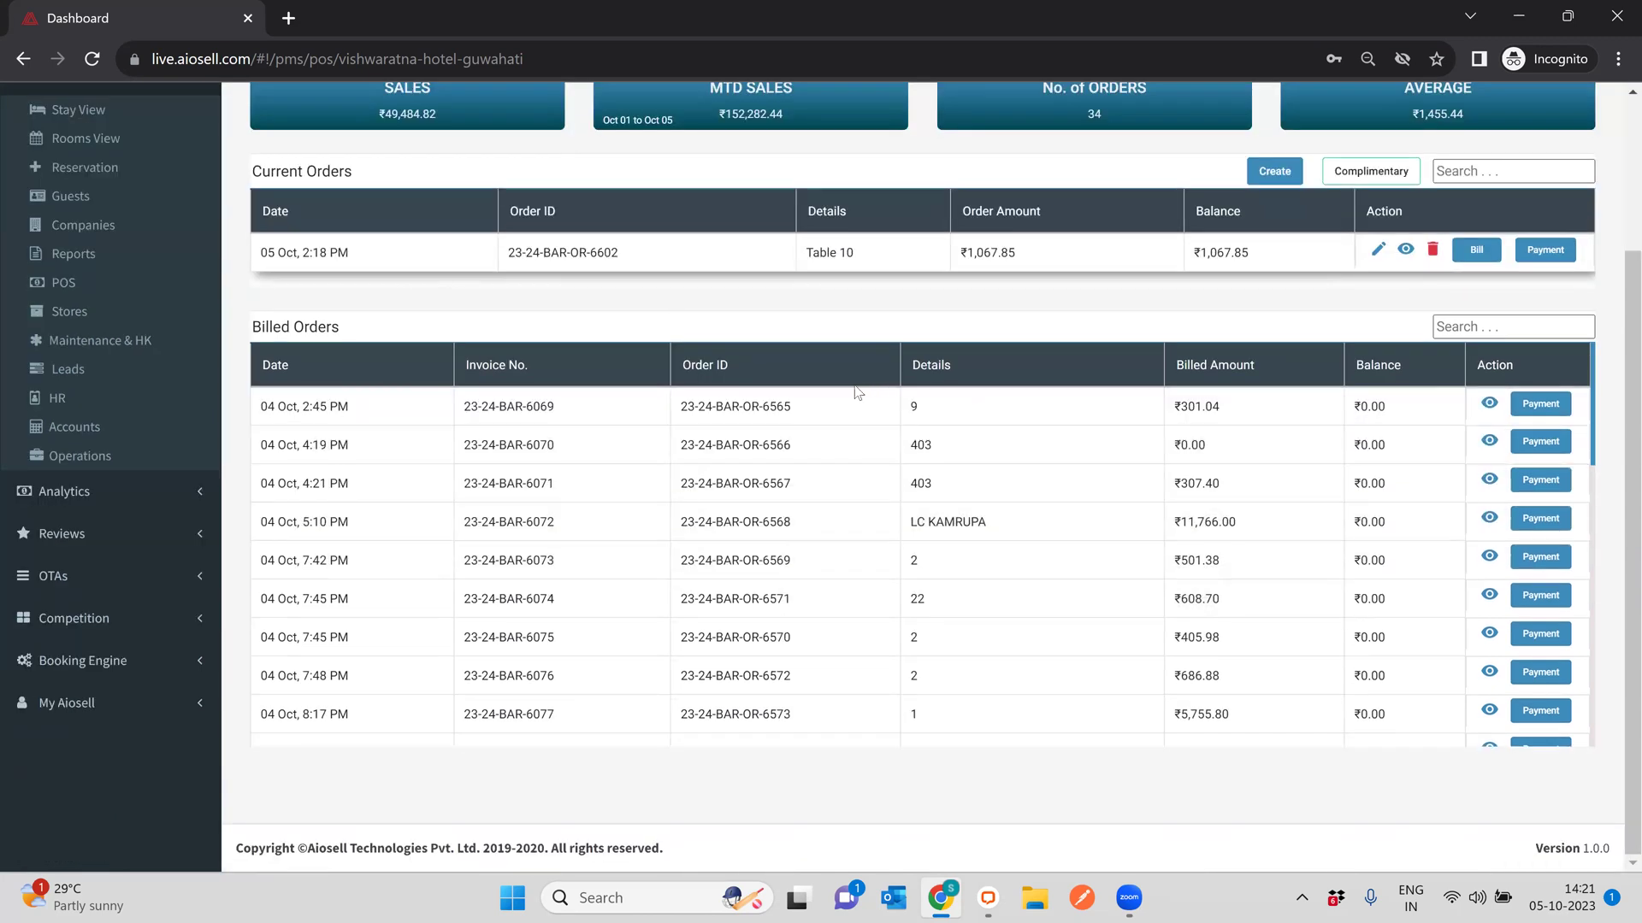
pyautogui.scroll(2, 332, 397)
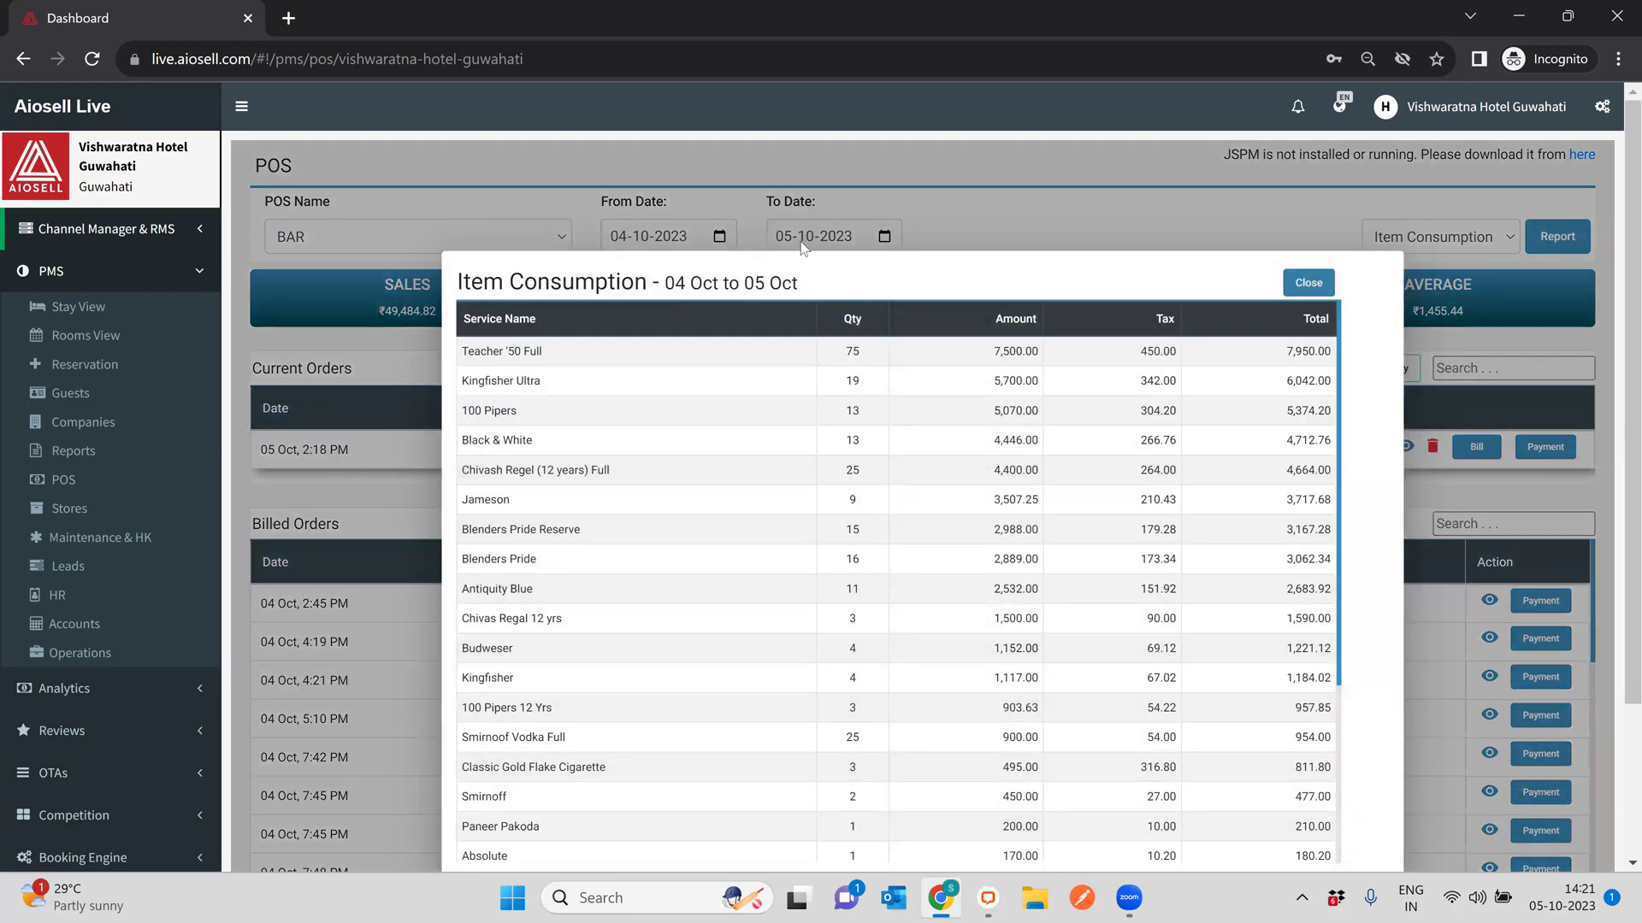
# Scroll through the Item Consumption report, then close it
pyautogui.scroll(-3, 1171, 556)
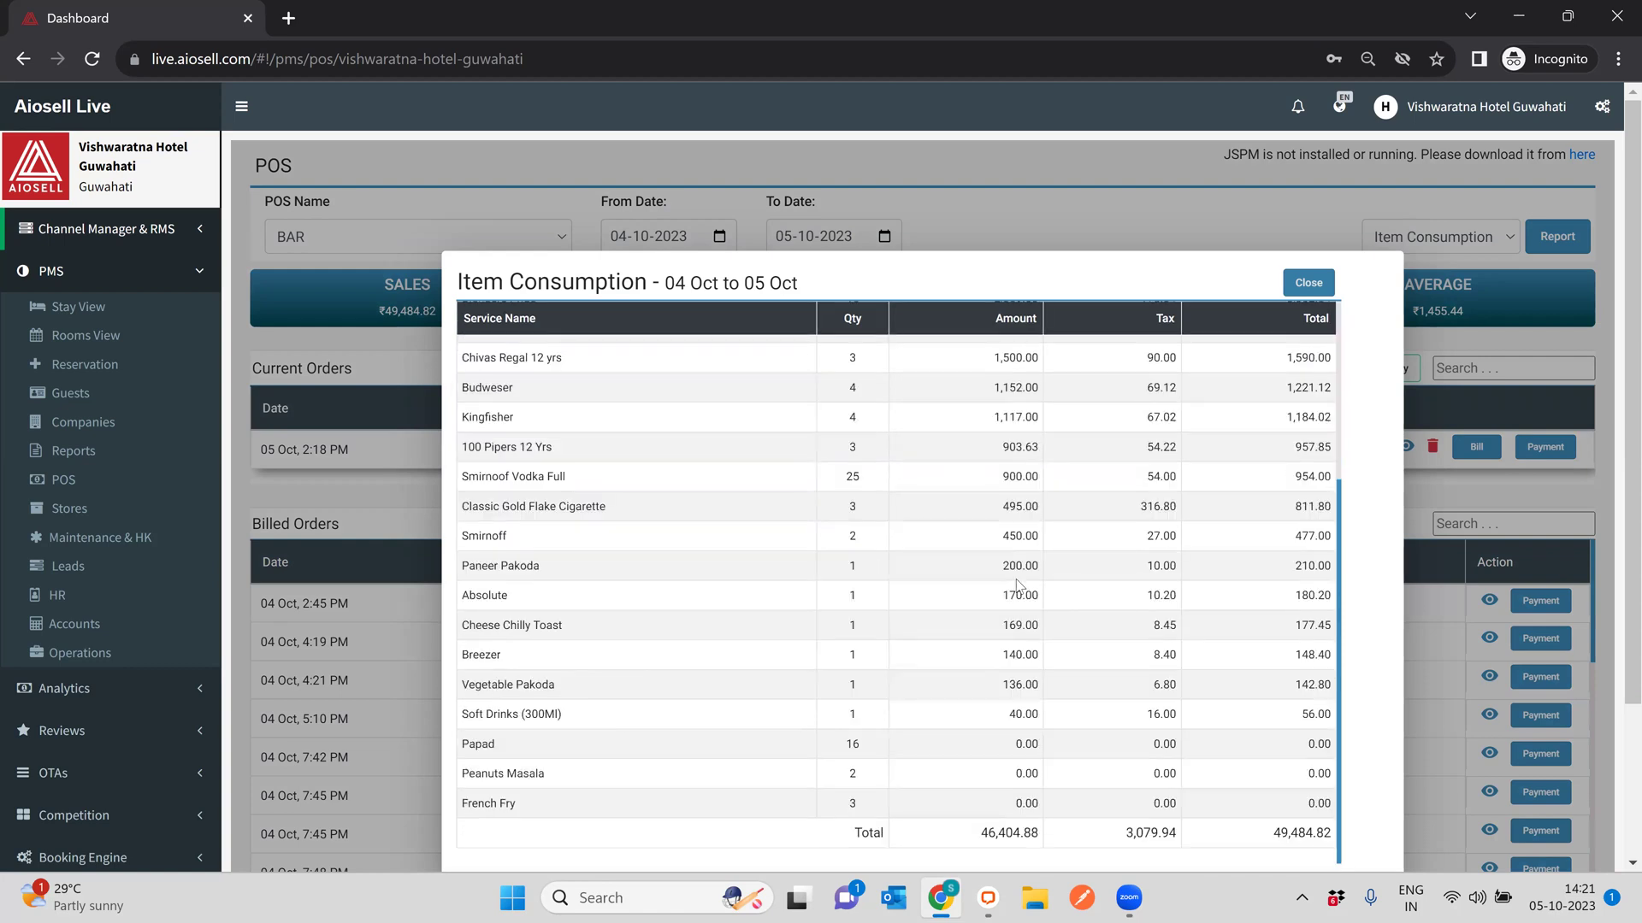
pyautogui.scroll(-3, 980, 433)
pyautogui.scroll(7, 919, 454)
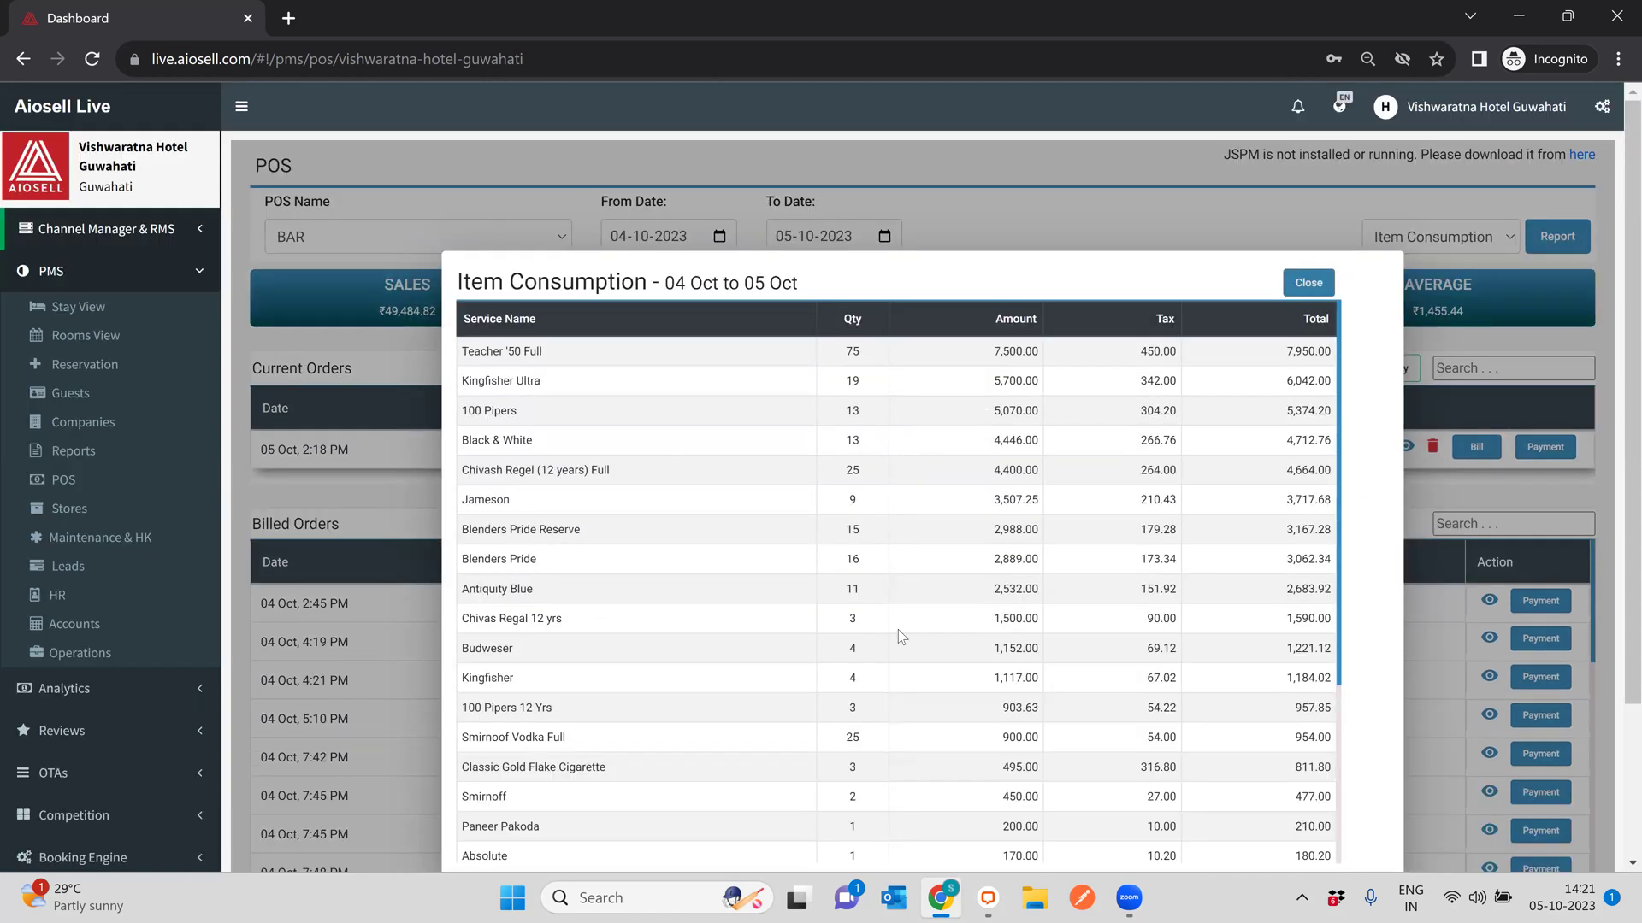
pyautogui.click(1494, 234)
# Generate the Payments report for 04–05 Oct and select its date range text
pyautogui.click(1494, 236)
pyautogui.click(1449, 280)
pyautogui.click(1564, 249)
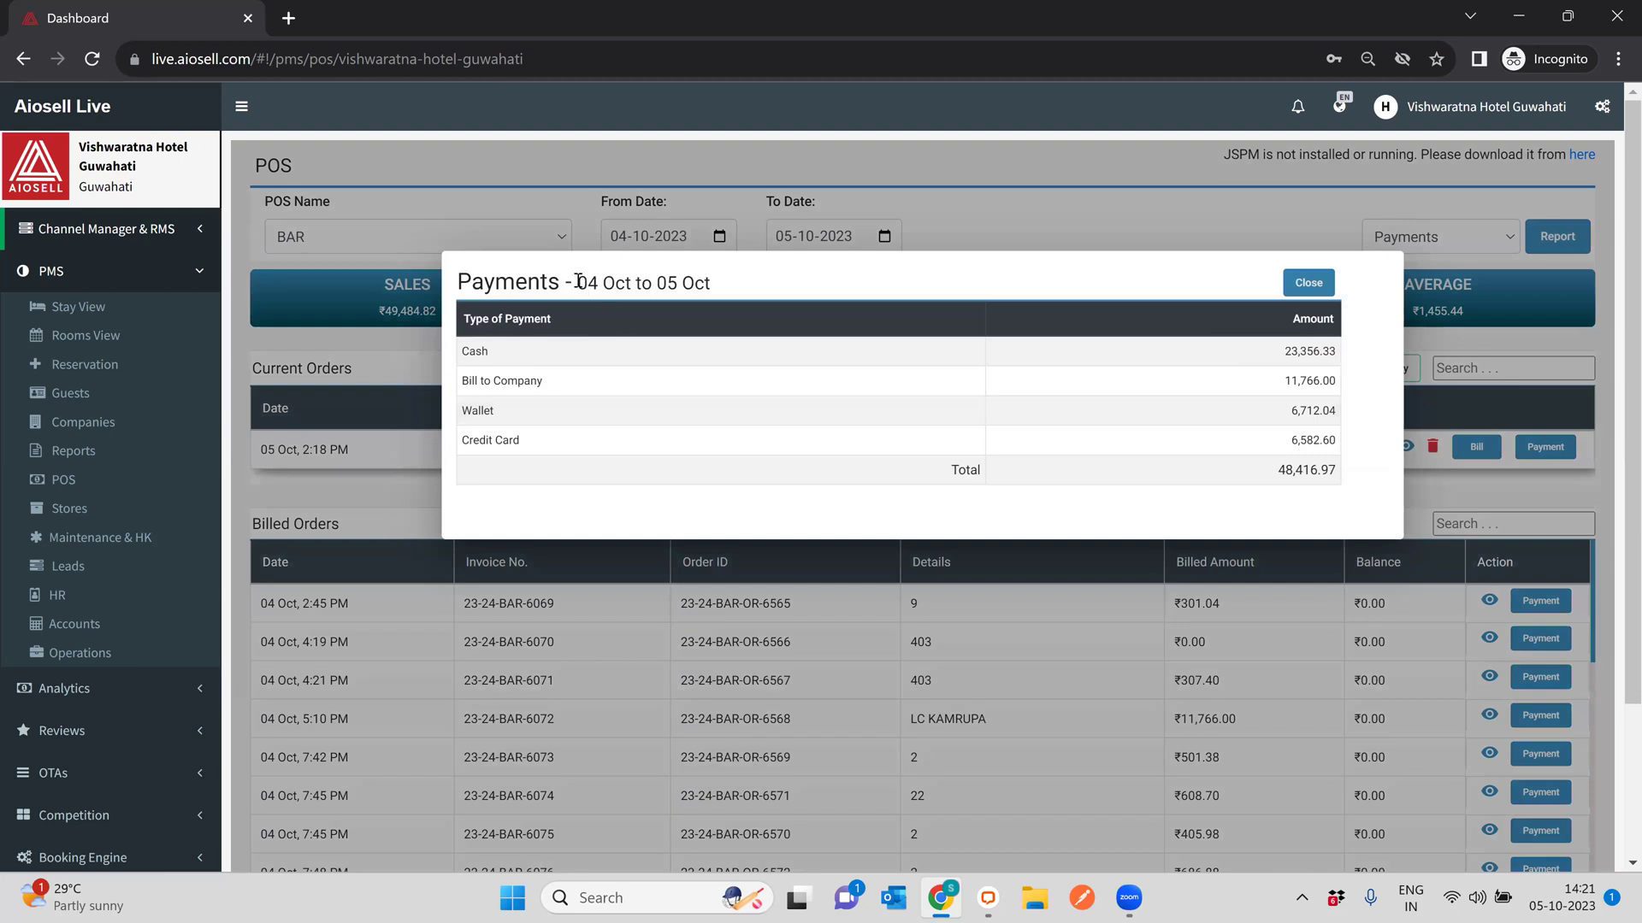
pyautogui.moveTo(571, 283); pyautogui.dragTo(735, 286)
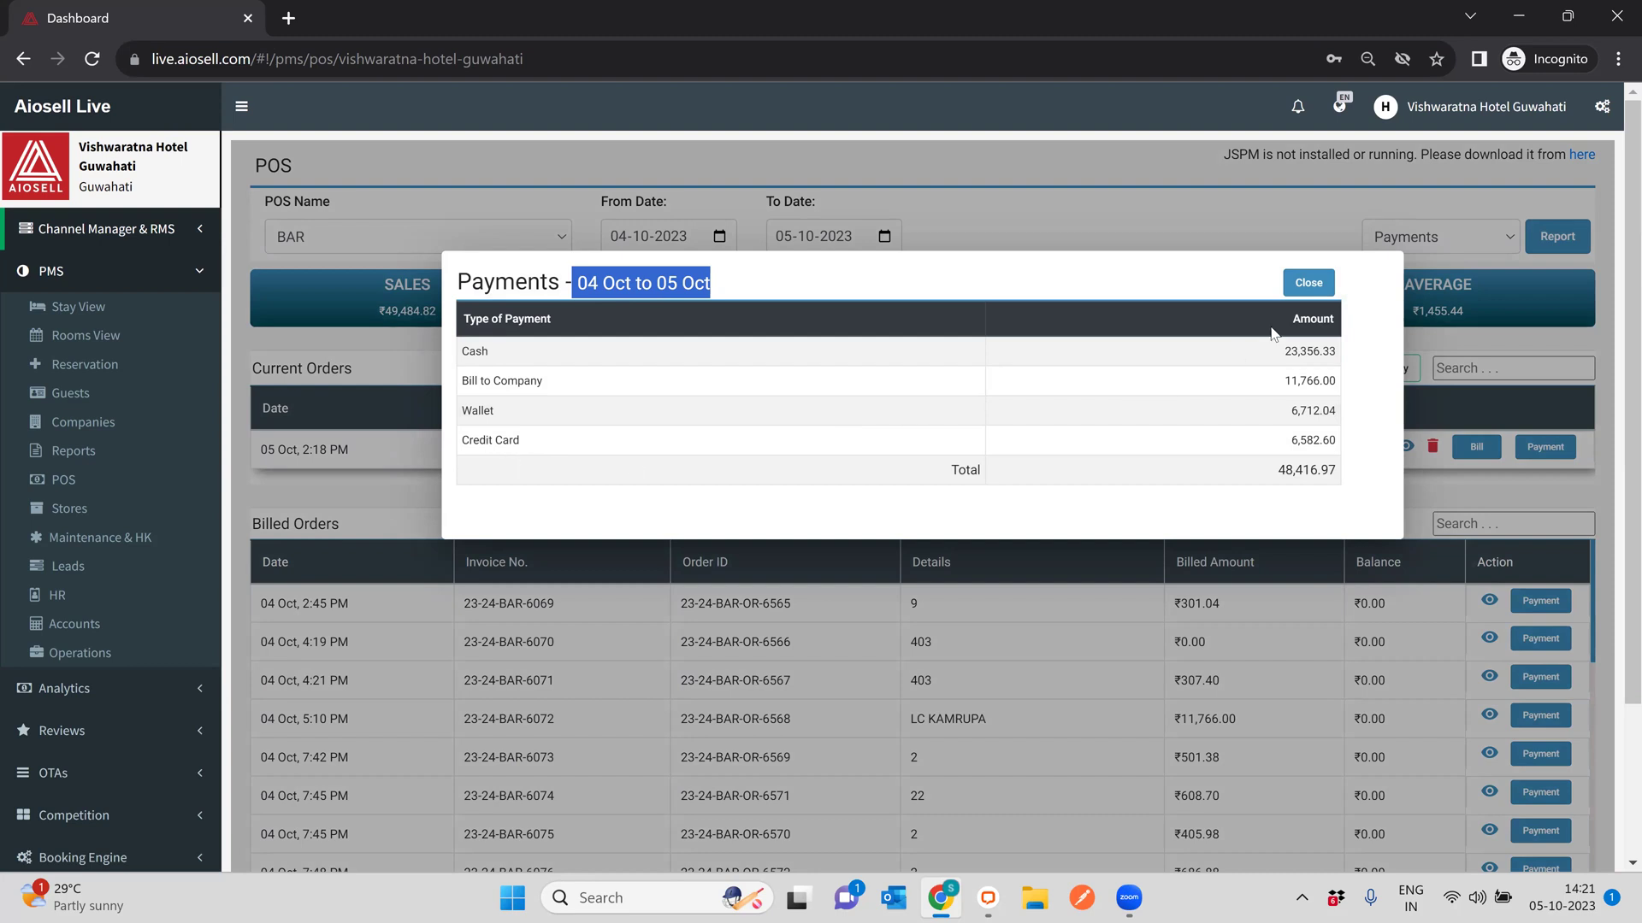
# Close the Payments report, browse the hotel Reports list, then return to the POS orders page
pyautogui.click(1307, 295)
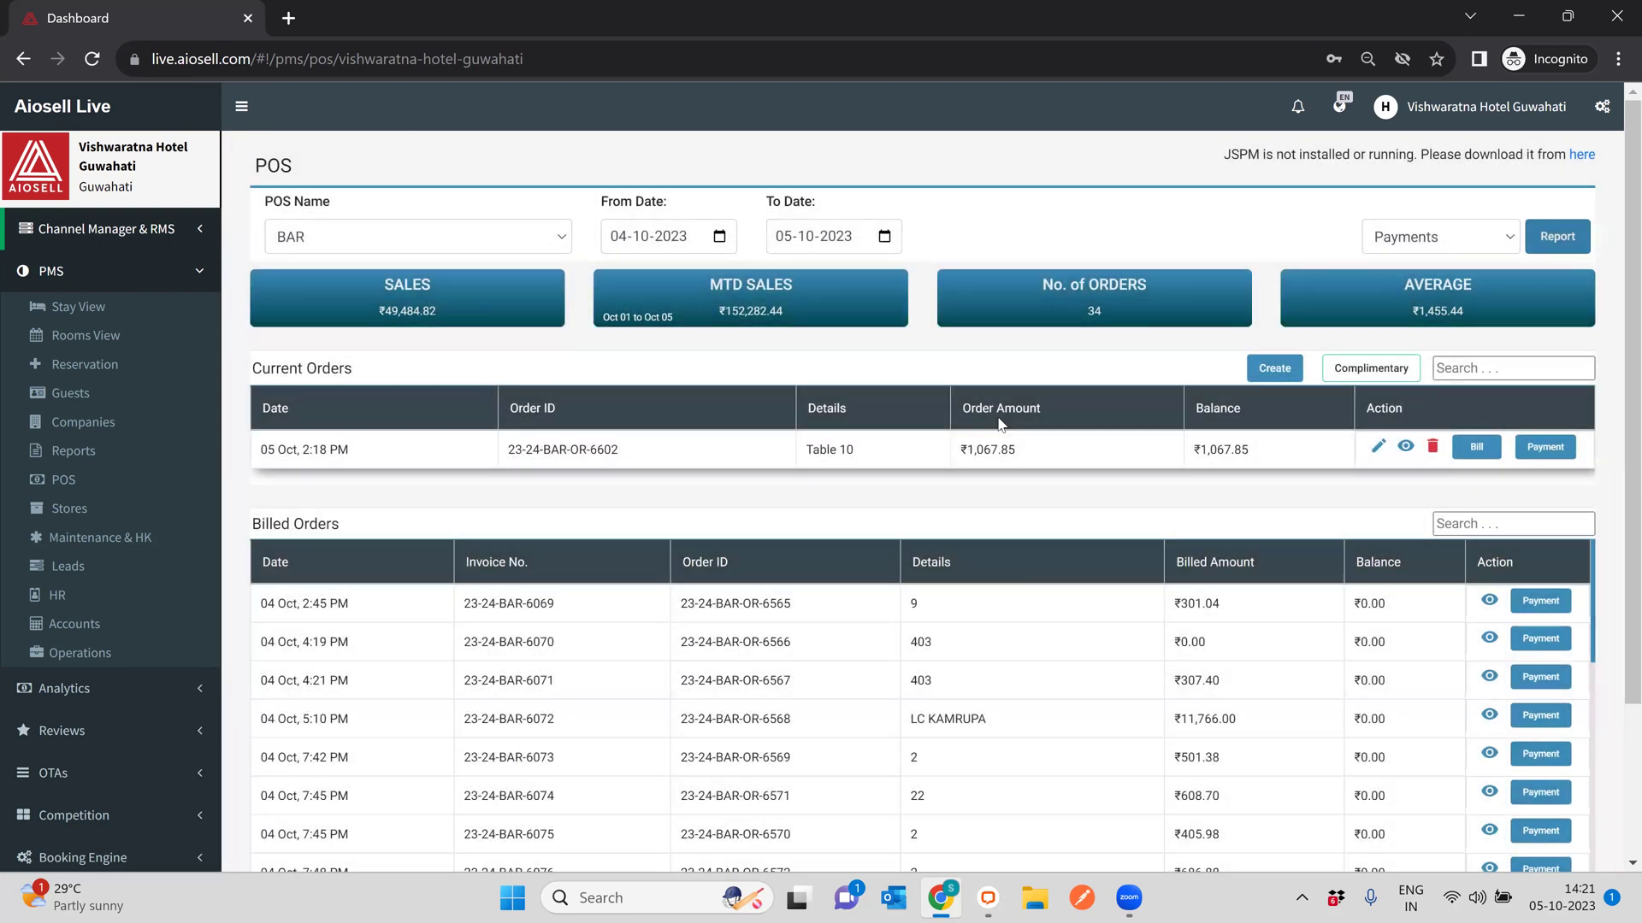
pyautogui.click(74, 450)
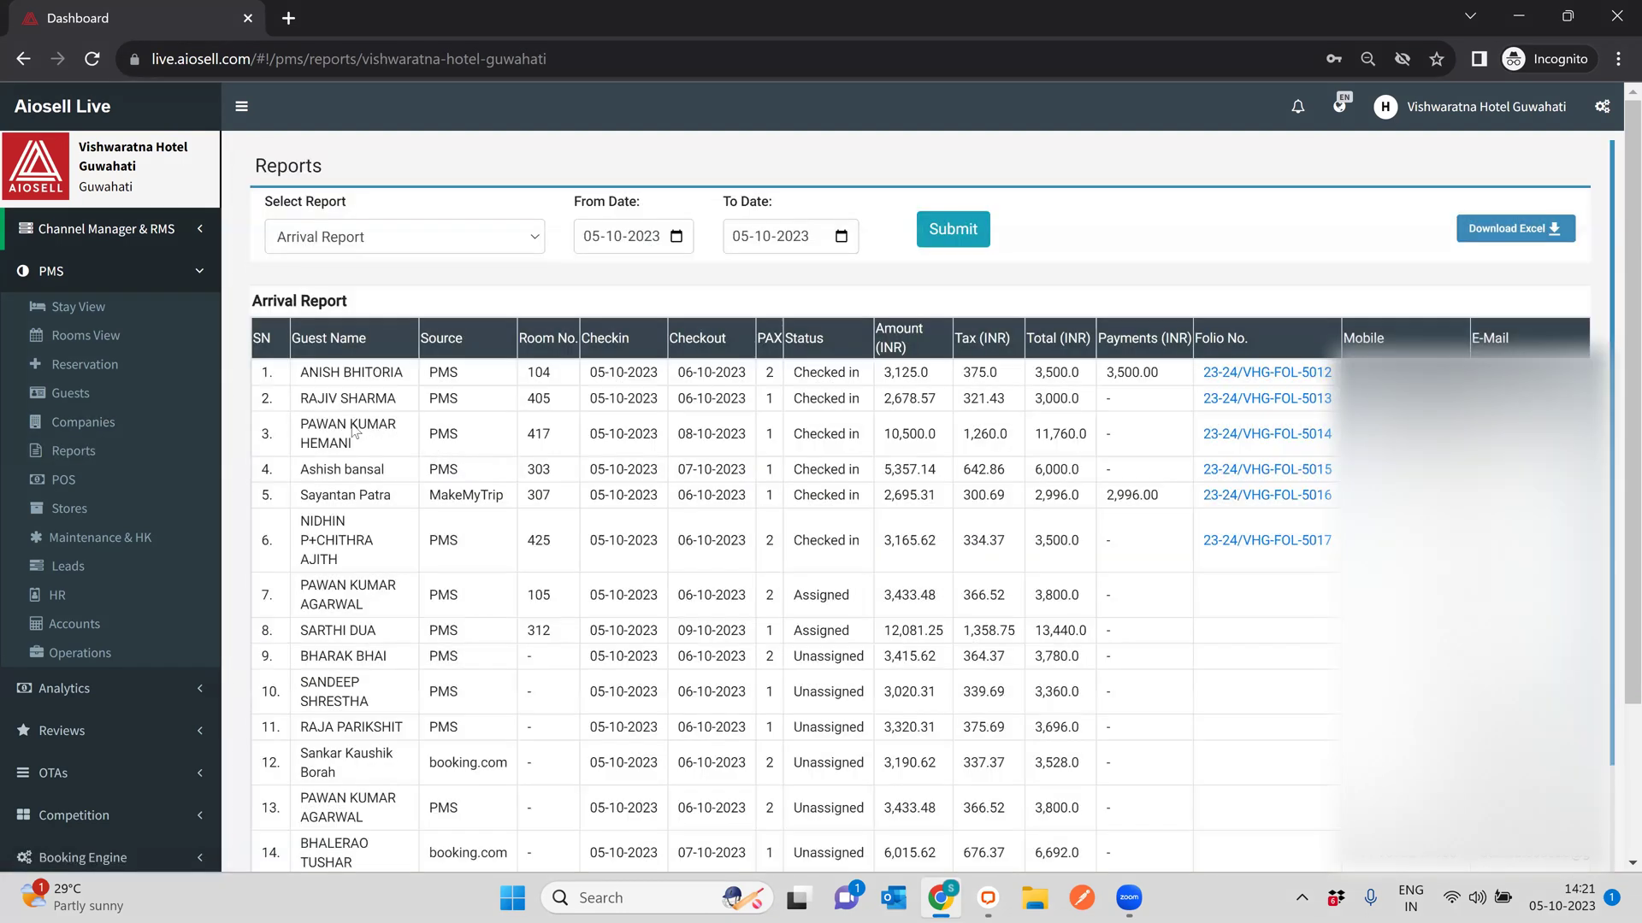
pyautogui.click(404, 236)
pyautogui.scroll(-2, 365, 436)
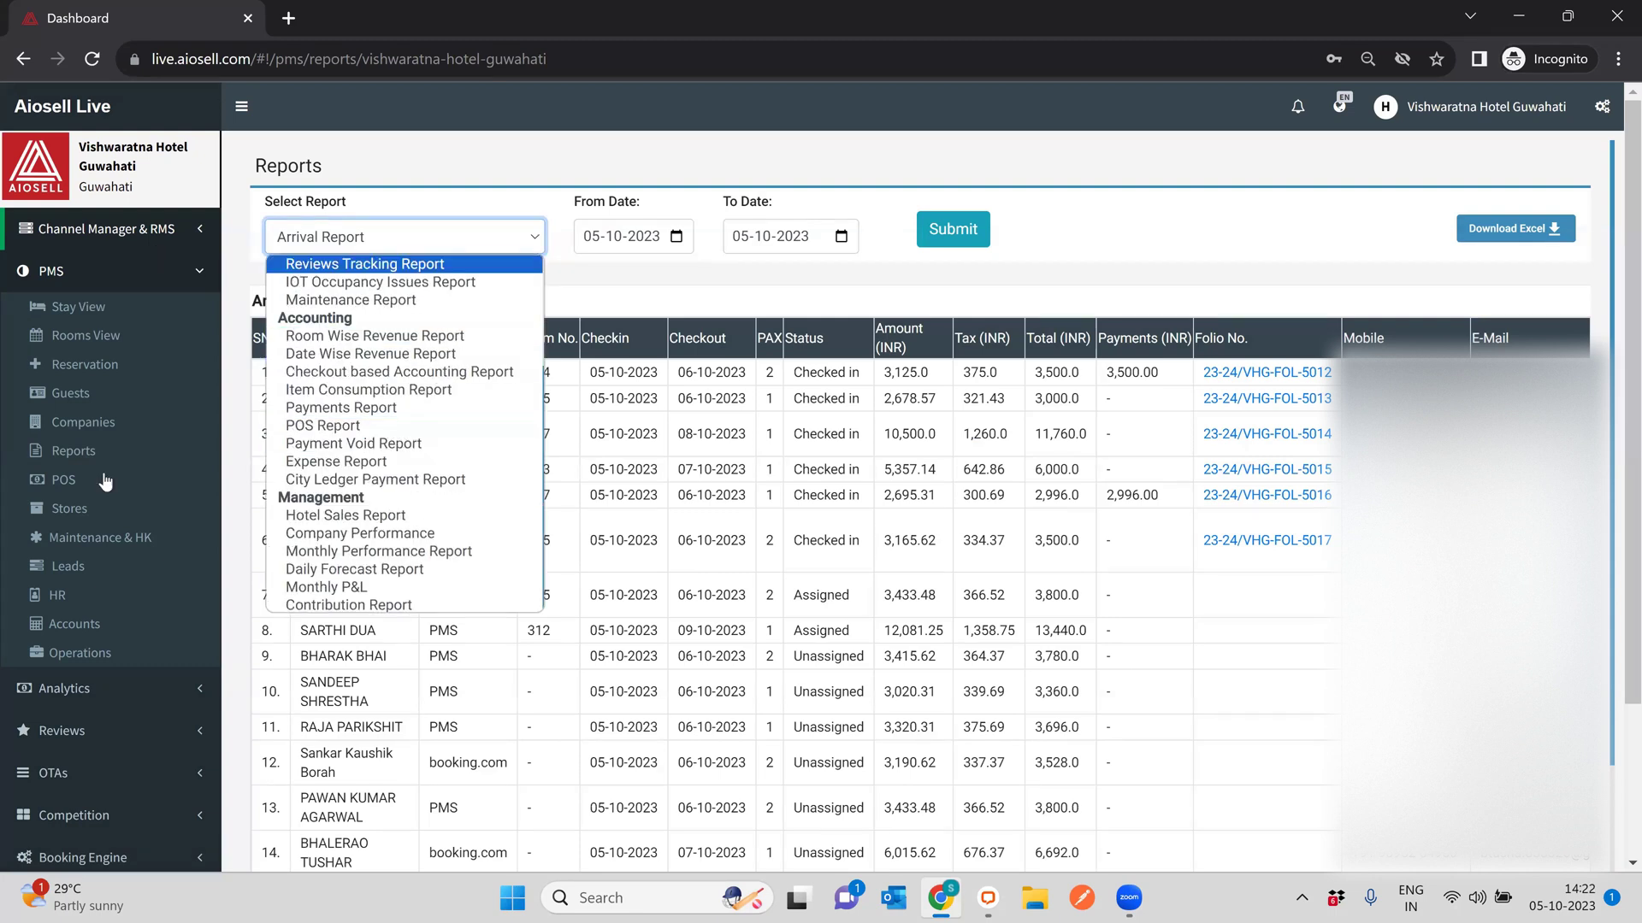
pyautogui.click(59, 480)
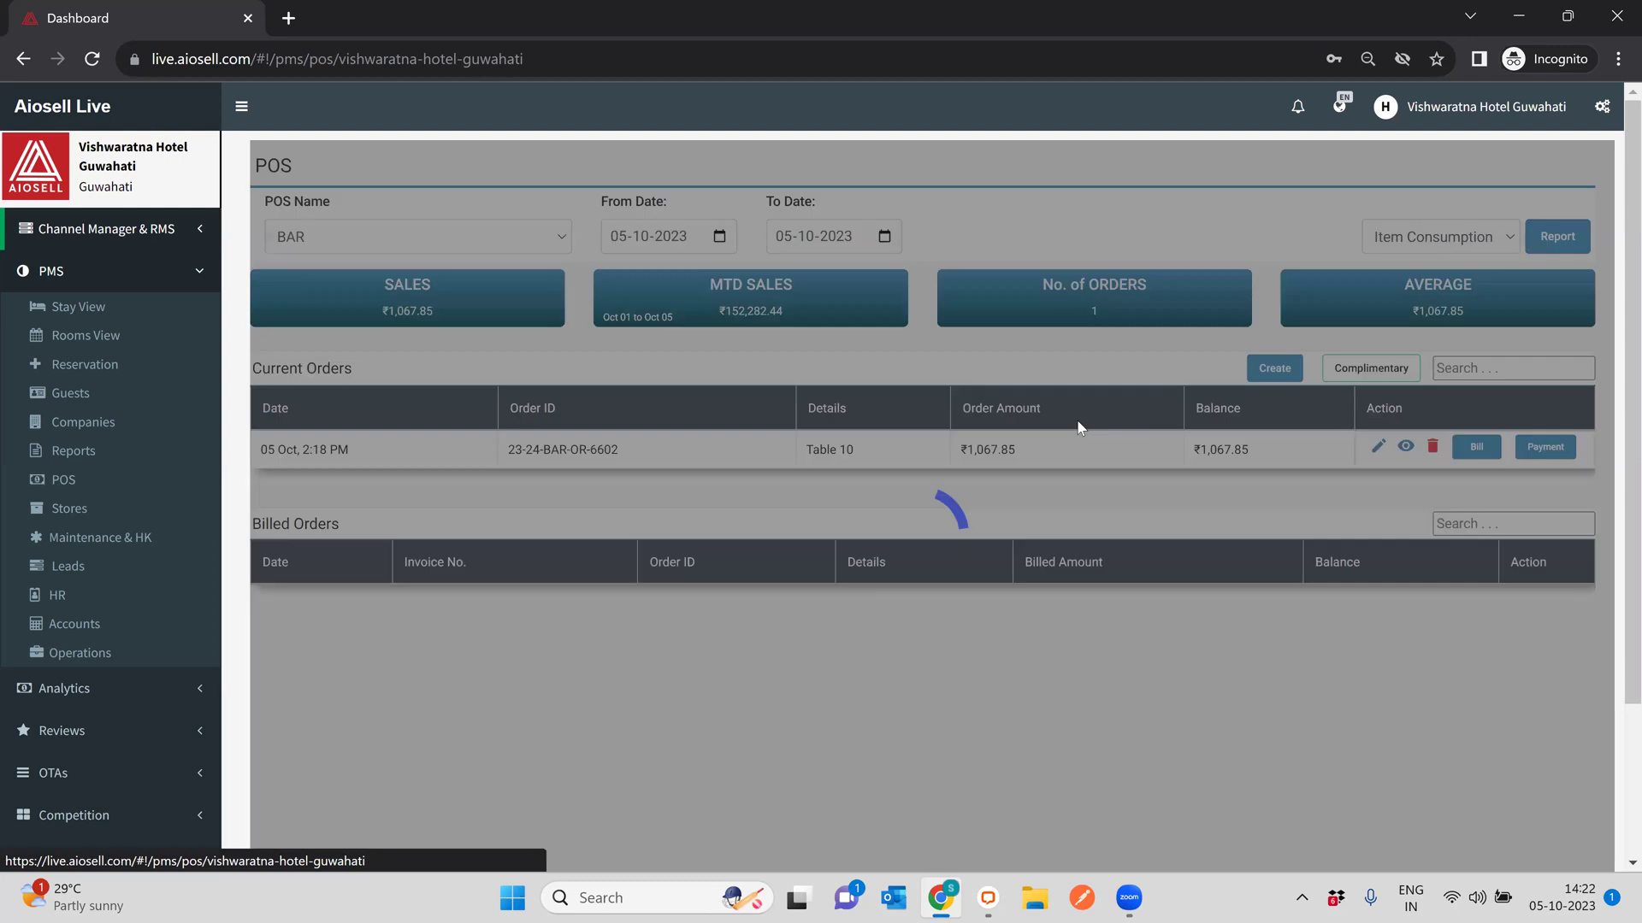